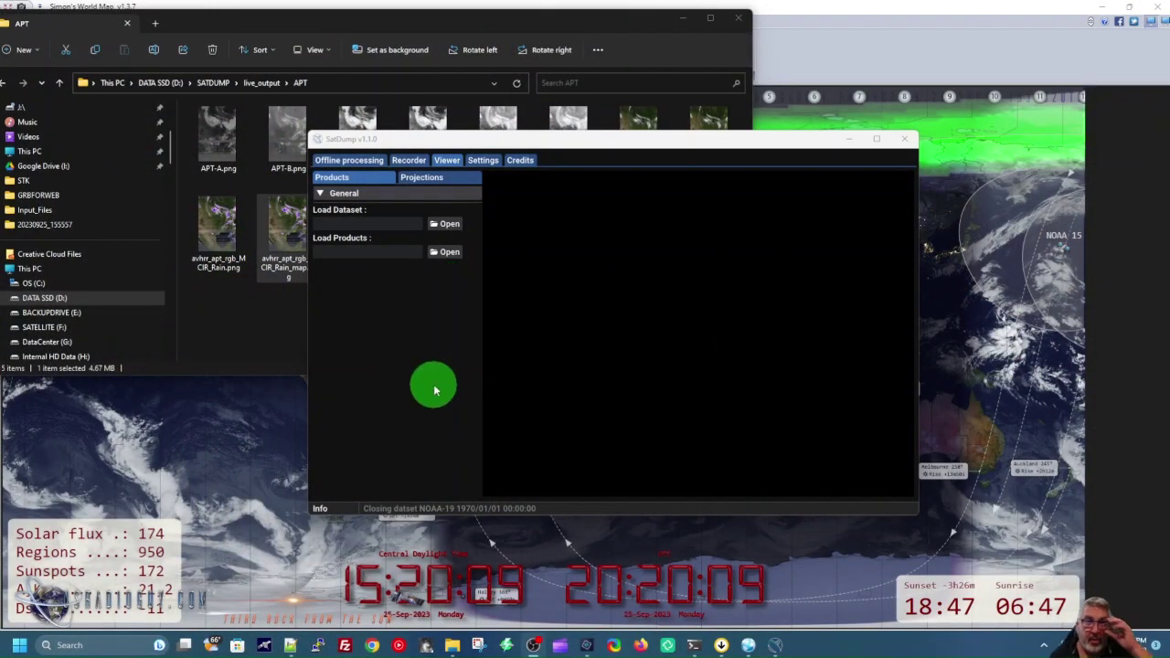
Step: Load the METEOR-M2-3 dataset.json from SATDUMP\Input_Files\20230925_155557 into the viewer
left_click(370, 161)
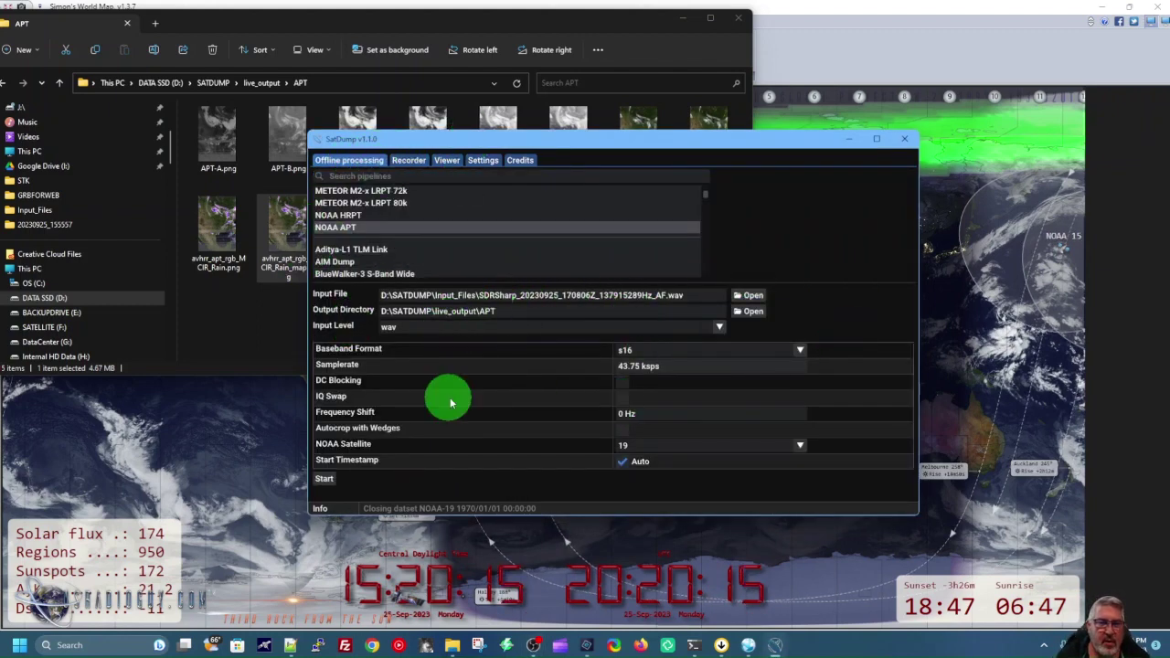
left_click(447, 160)
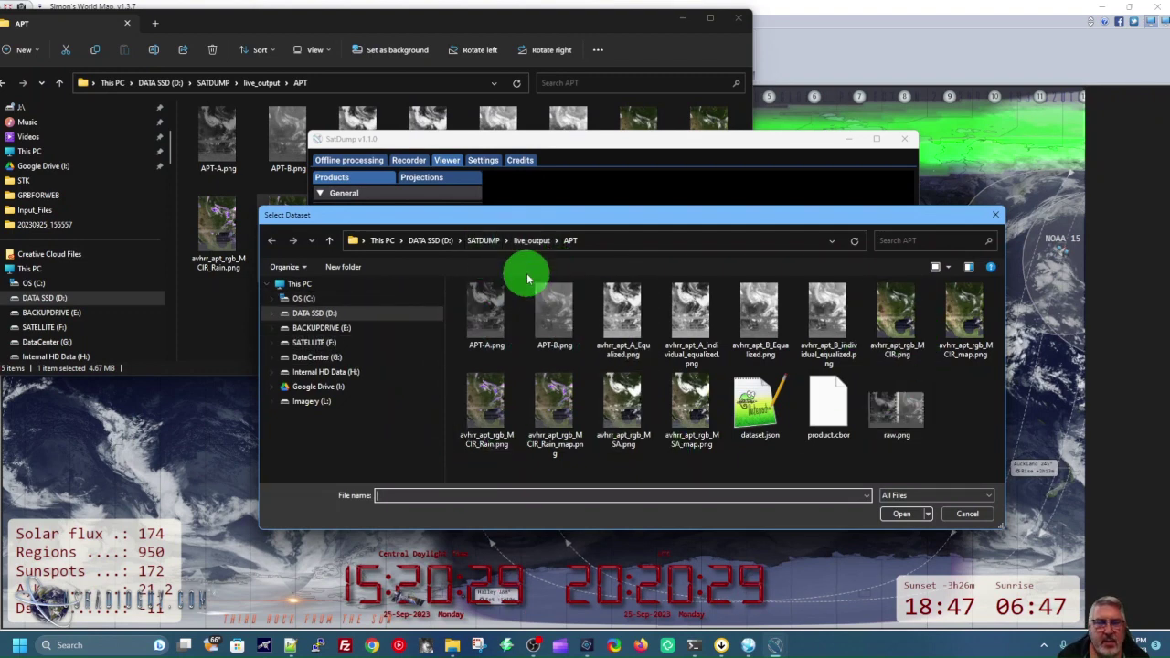
left_click(534, 242)
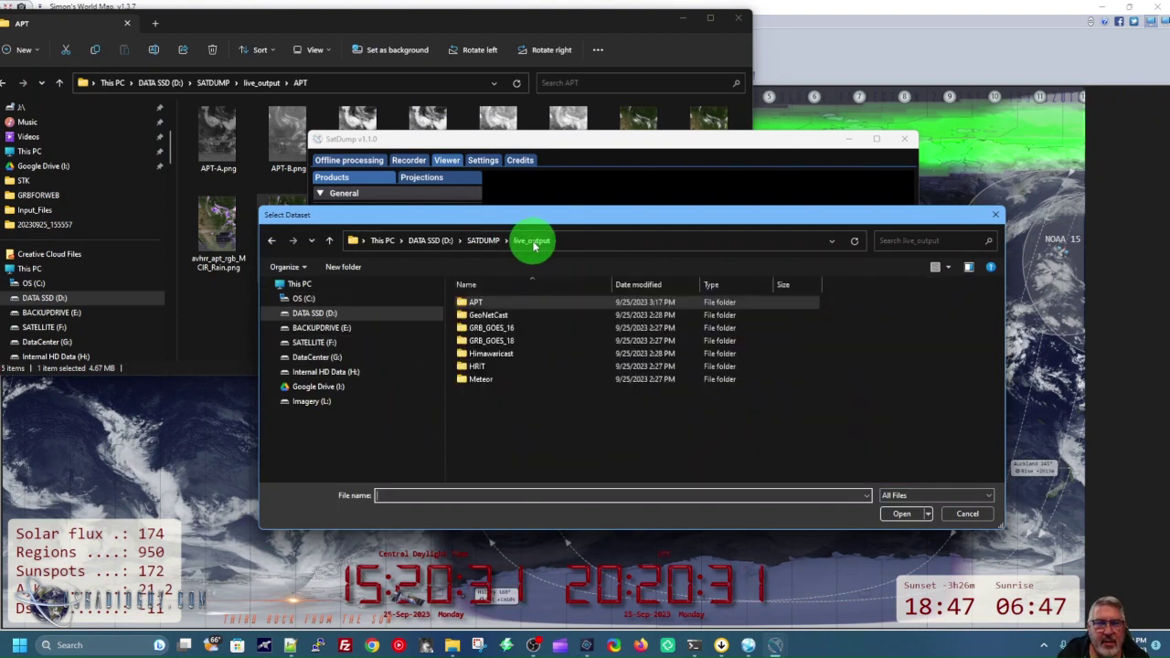
left_click(484, 249)
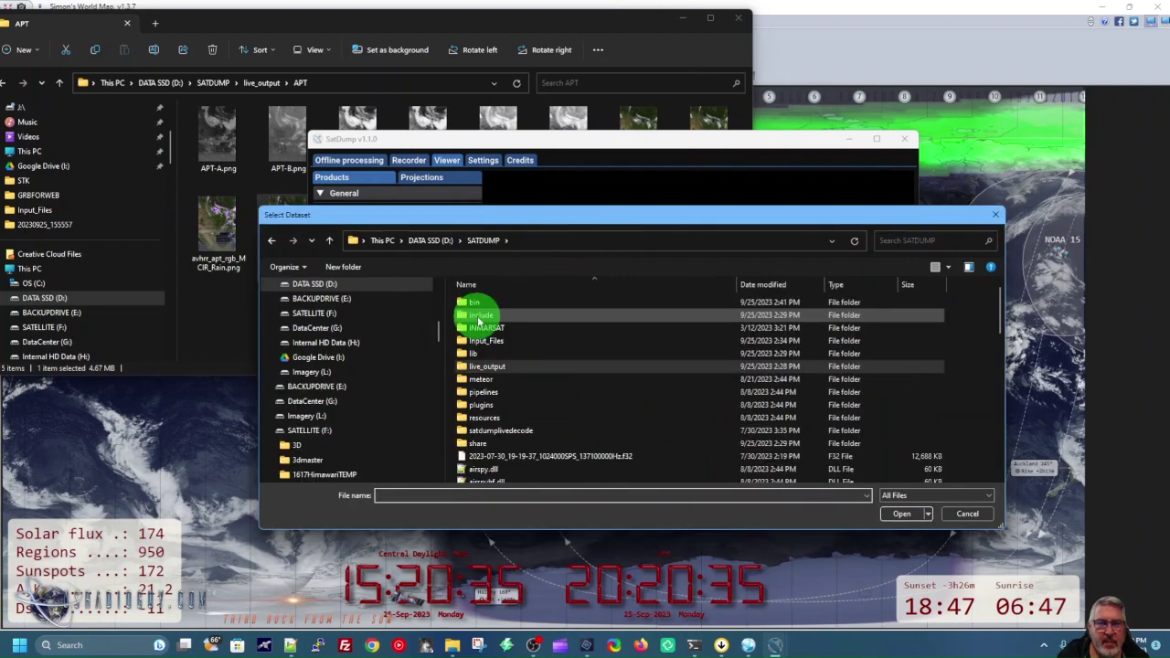
double_click(473, 341)
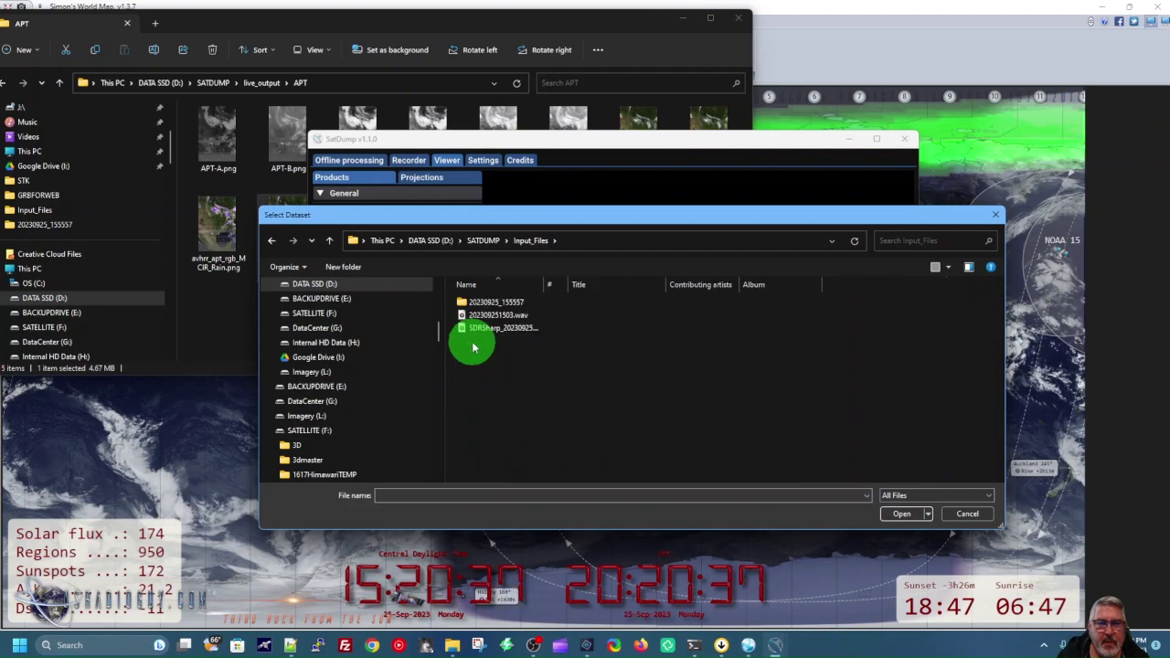
double_click(475, 305)
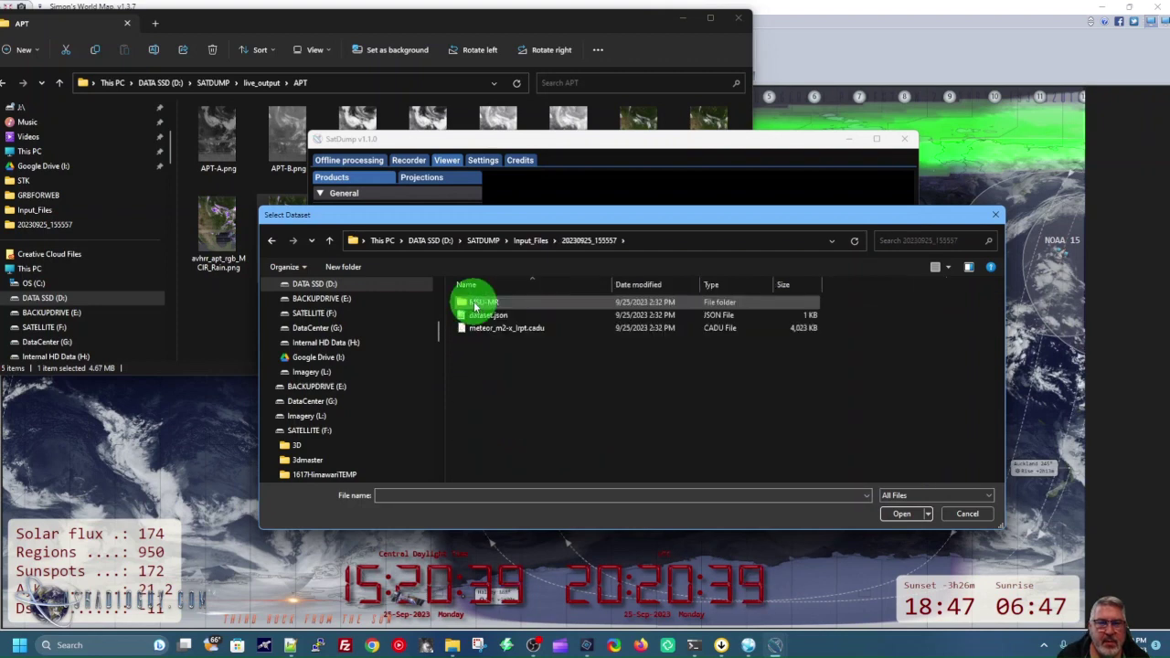
left_click(487, 314)
left_click(915, 515)
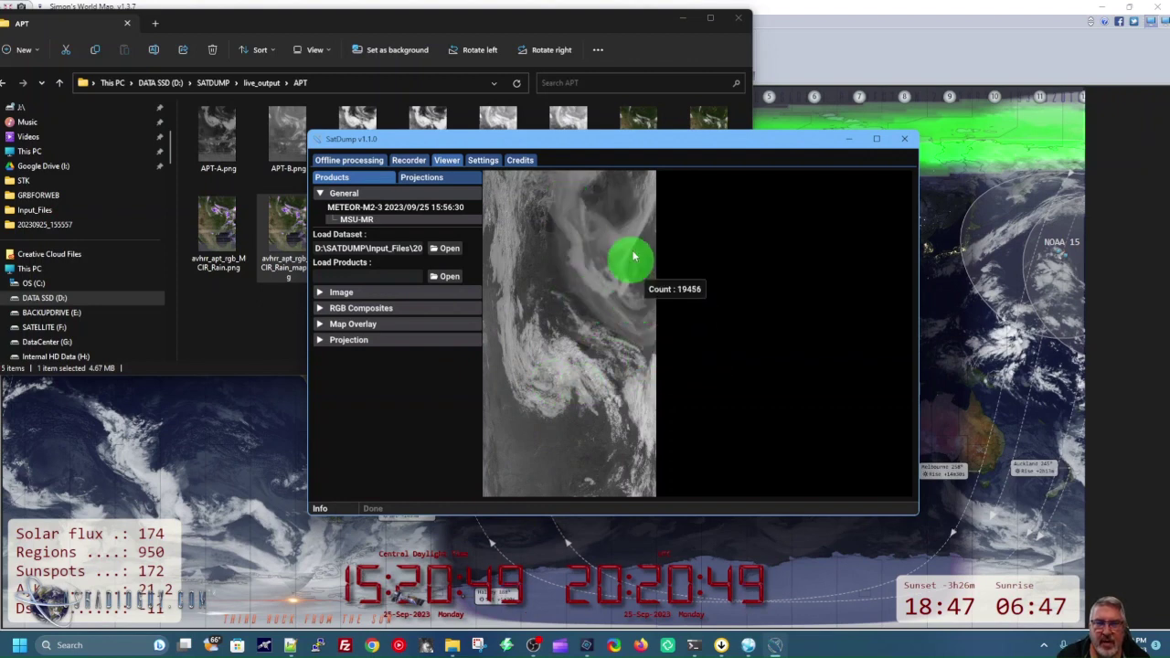
Step: Apply the 321 RGB composite preset (ch3, ch2, ch1) to the MSU-MR image
left_click(331, 309)
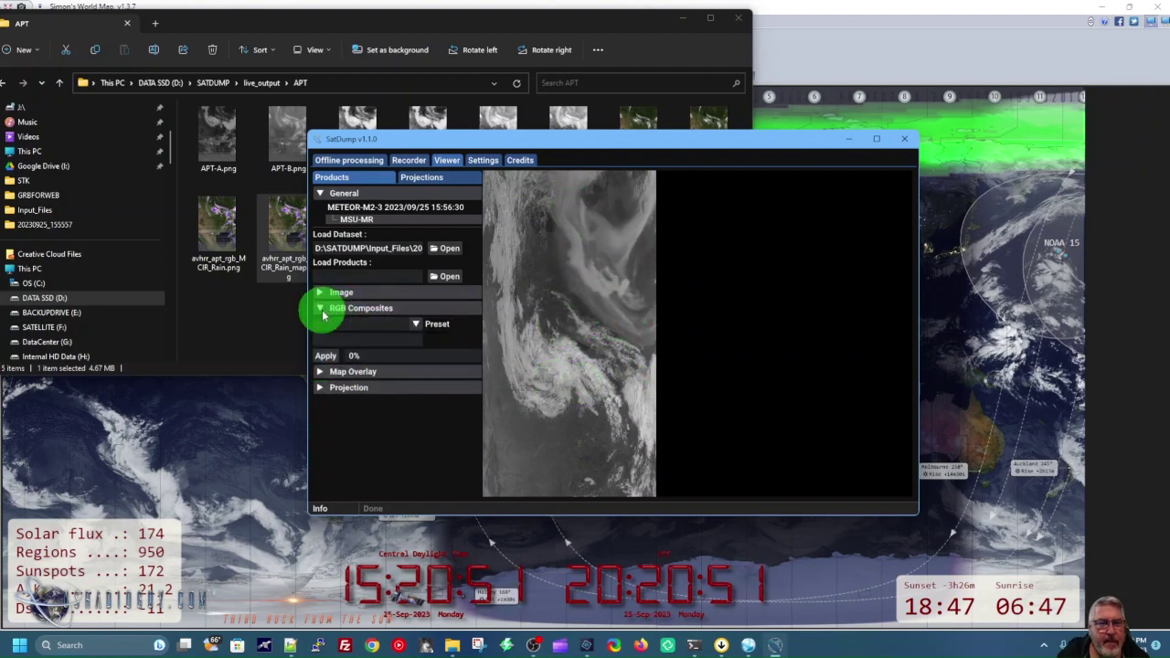
left_click(416, 322)
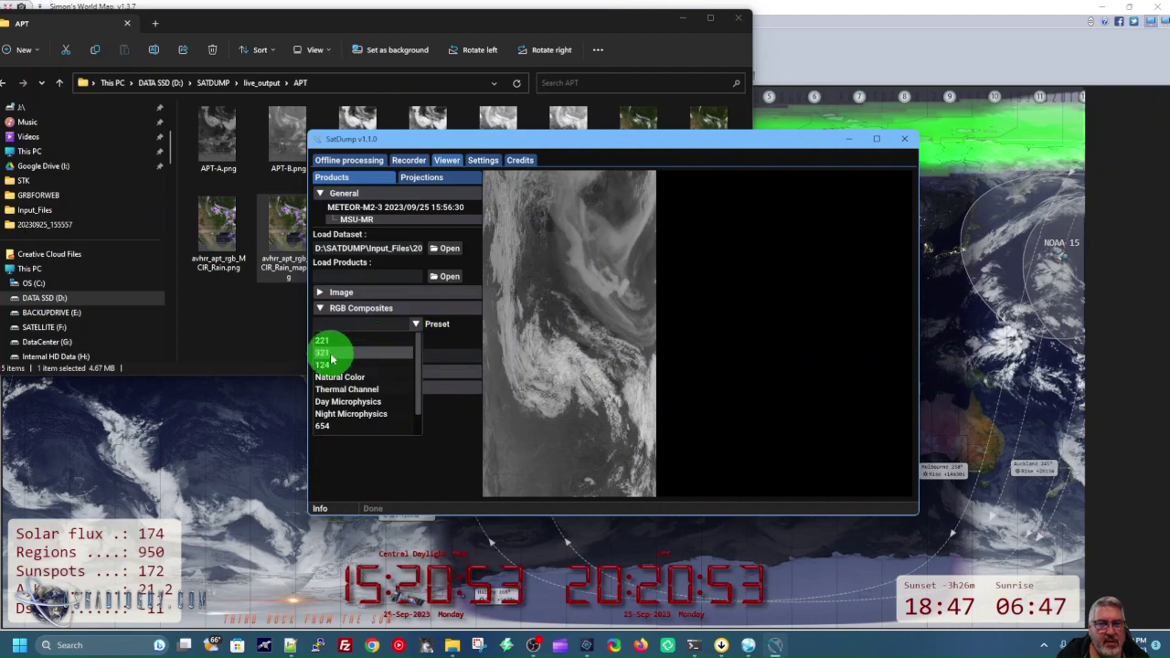
left_click(324, 352)
left_click(326, 356)
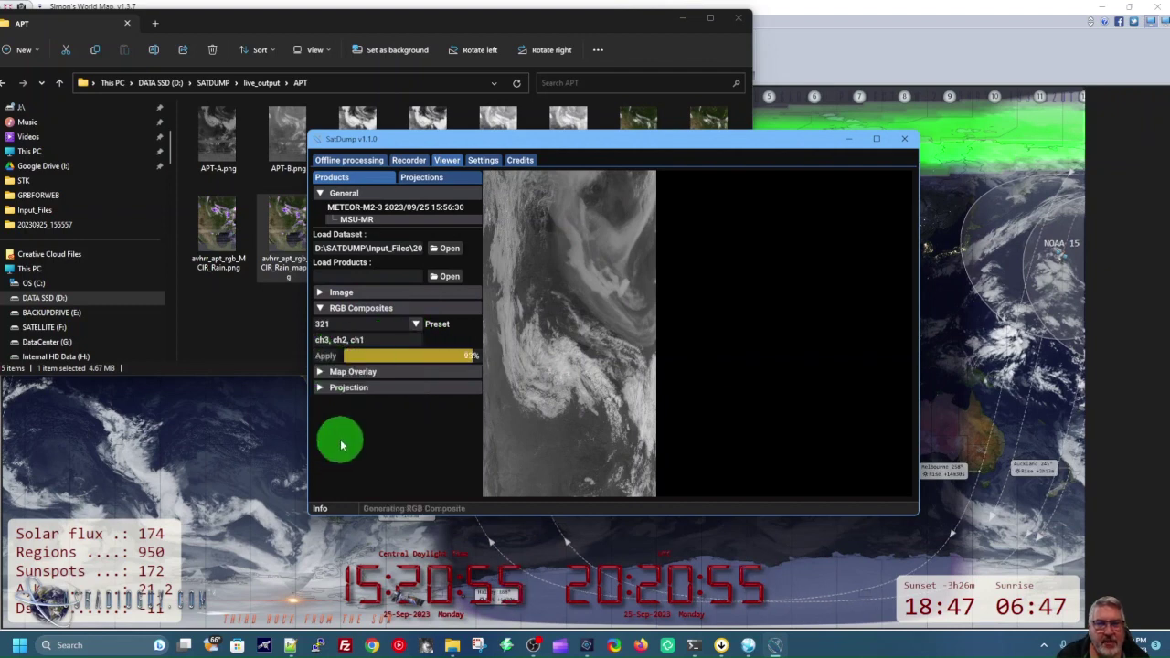
Step: Turn on the borders map overlay in yellow
left_click(321, 372)
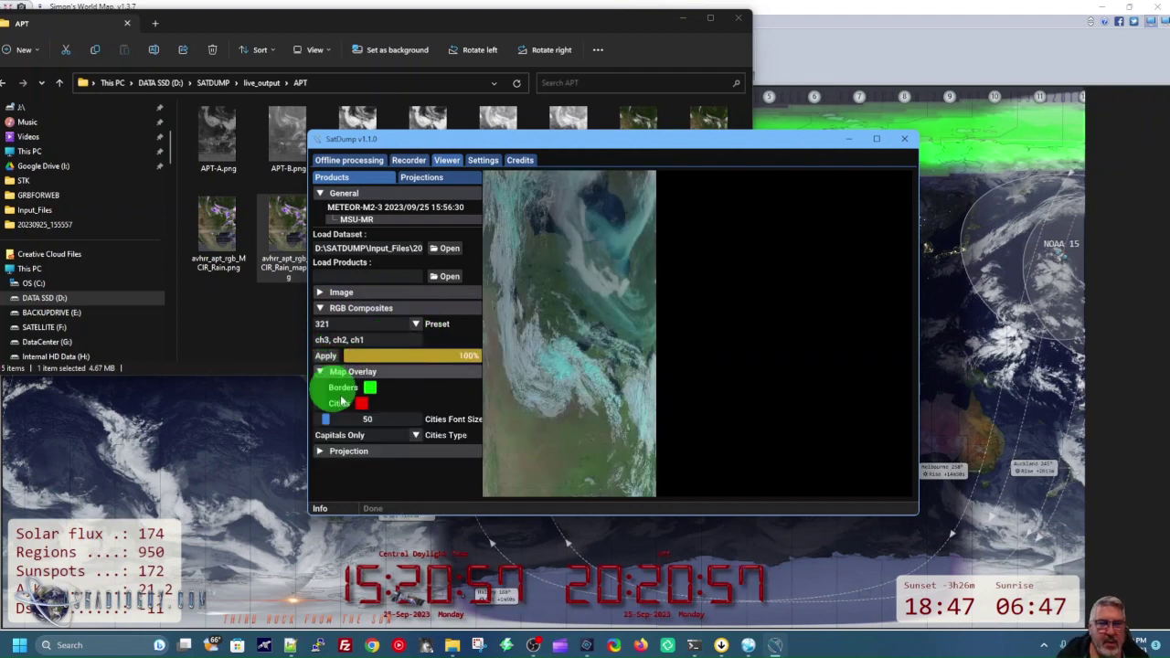
left_click(369, 387)
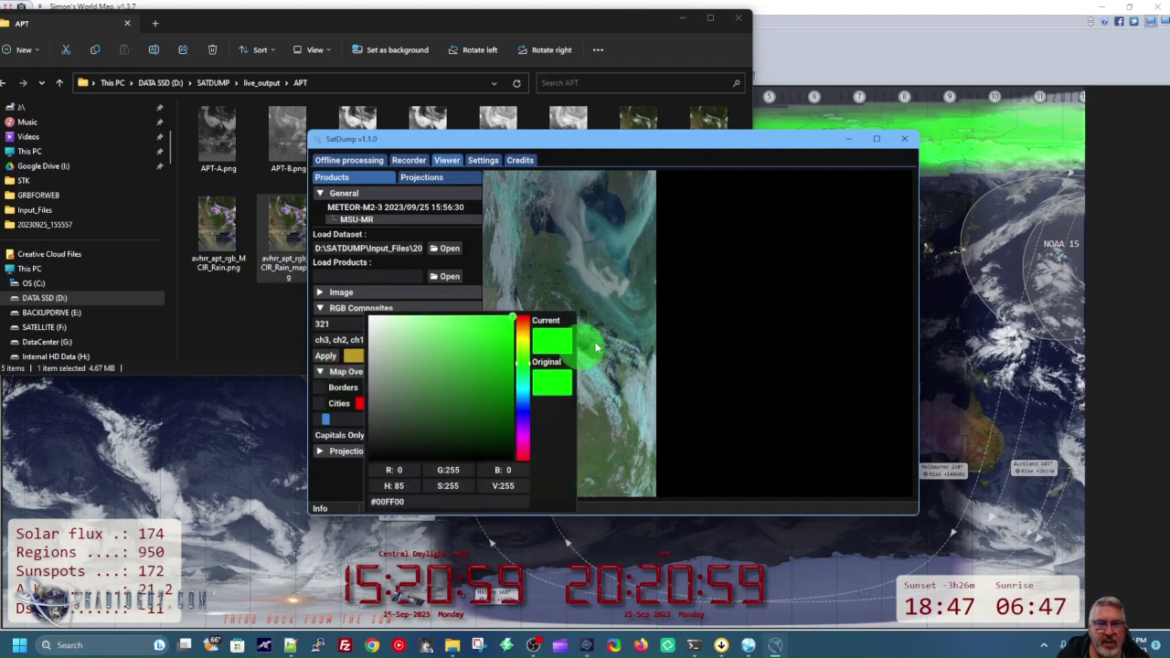
left_click(524, 344)
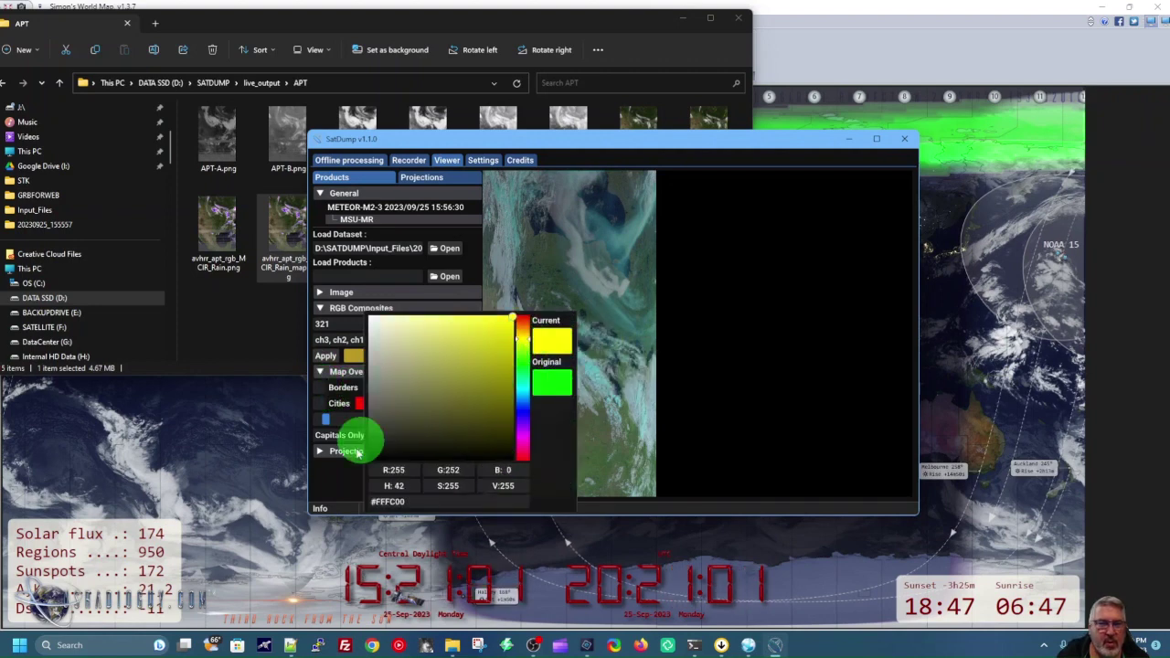
left_click(313, 384)
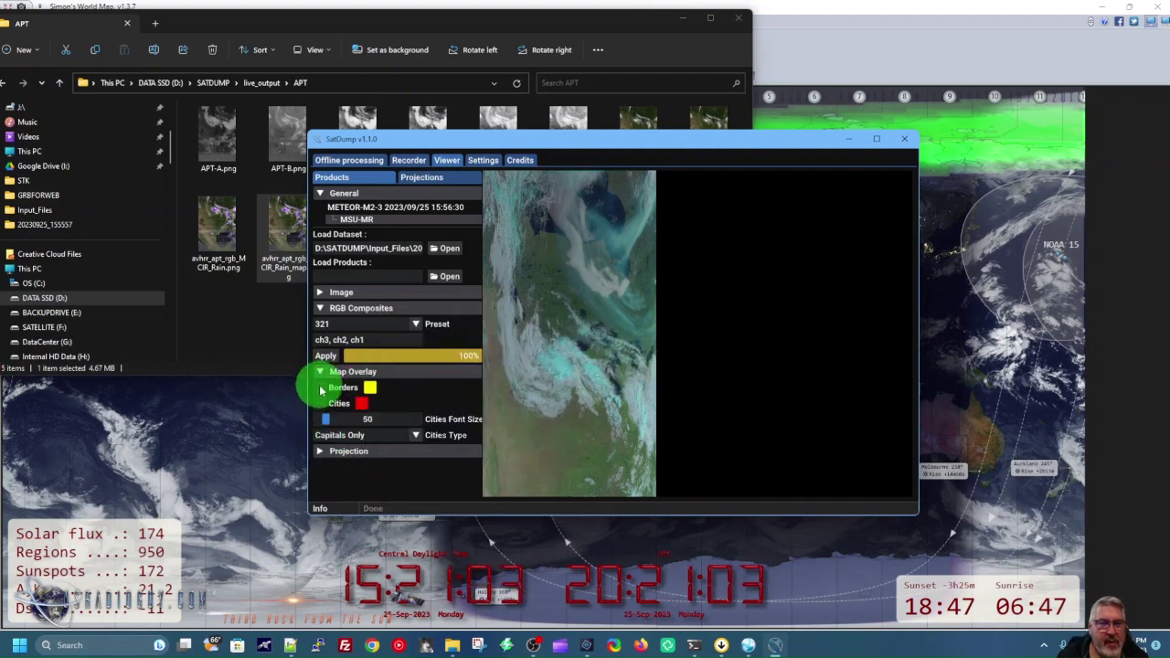
left_click(319, 388)
Step: Add Capitals + Regional Capitals city labels at font size 22
left_click(417, 436)
left_click(349, 466)
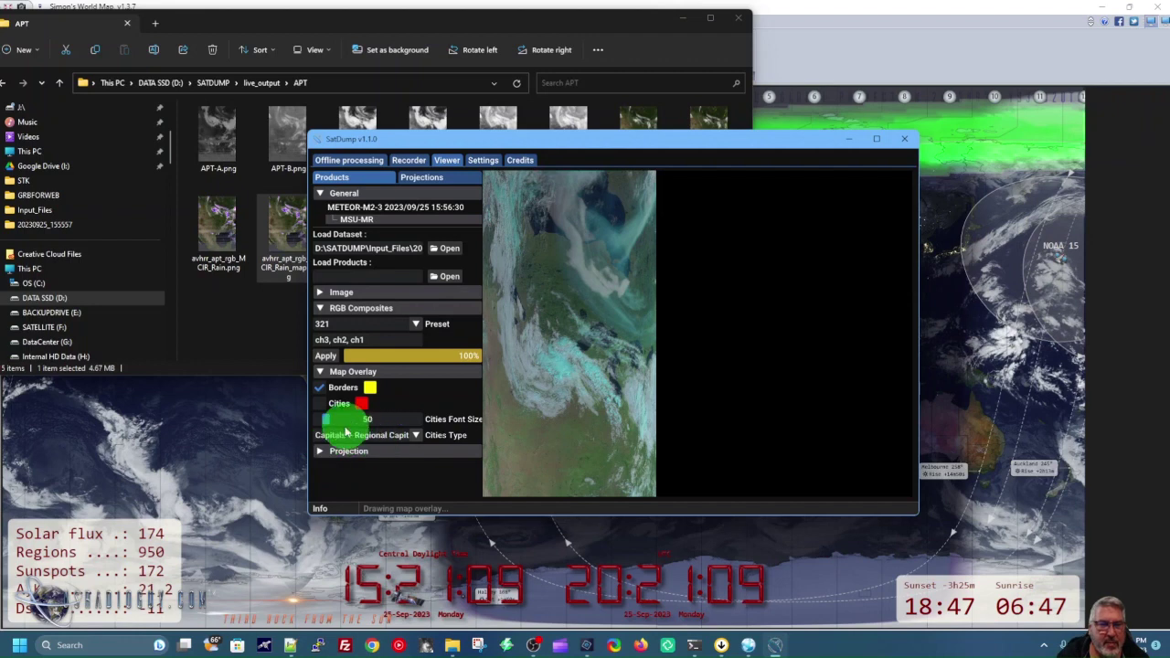
left_click_drag(324, 423, 322, 424)
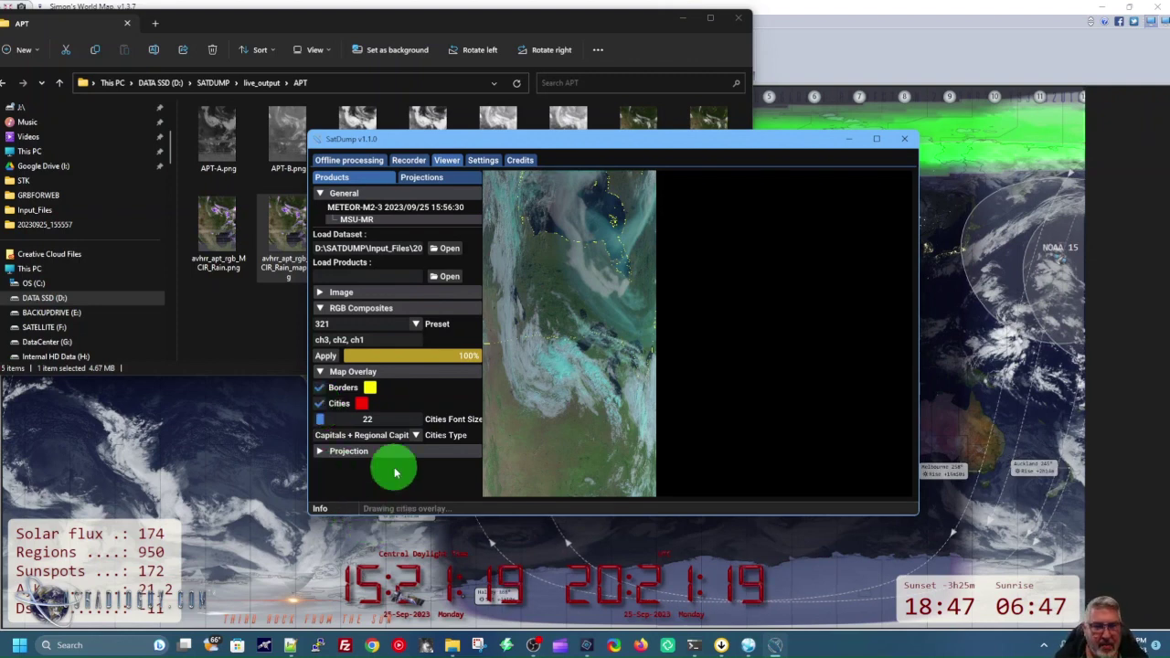
Step: Review the 2048×1024 equirectangular projection (90/-180 to 10/-50) with its MSU-MR layer in a taller window
left_click(319, 454)
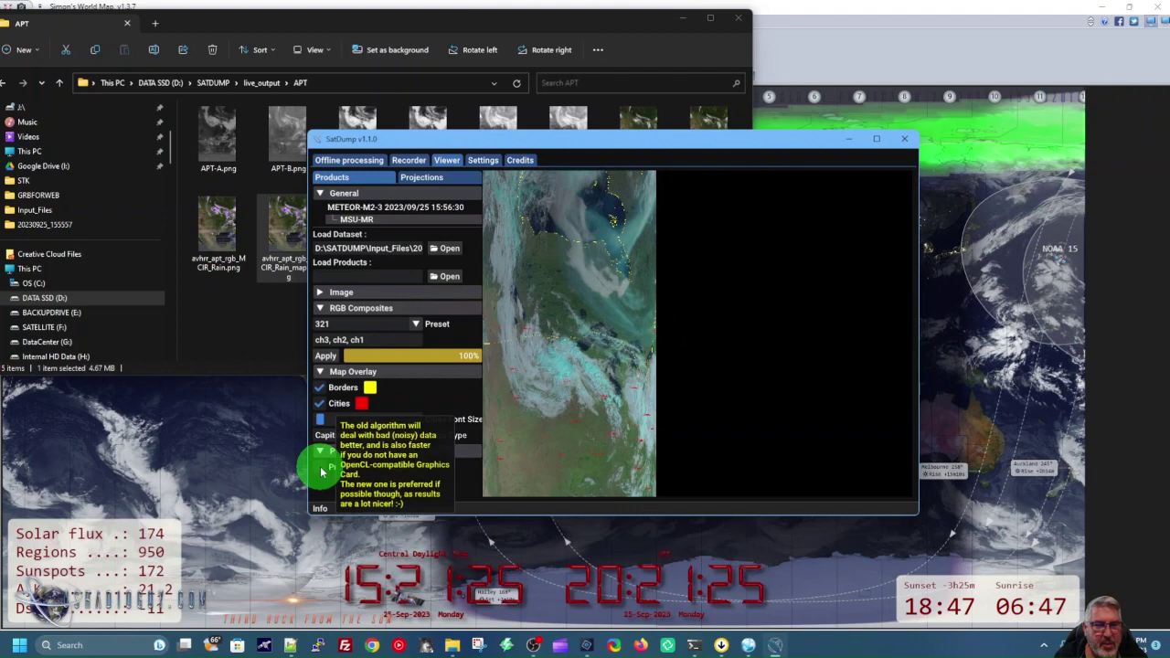
left_click(433, 178)
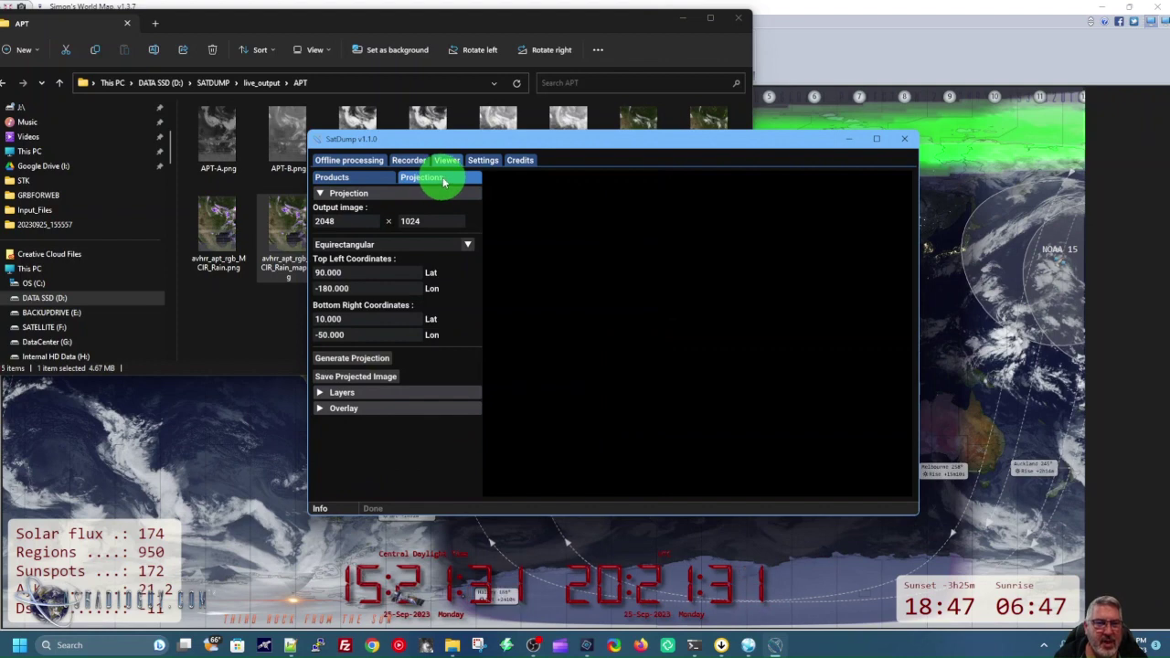
left_click(324, 397)
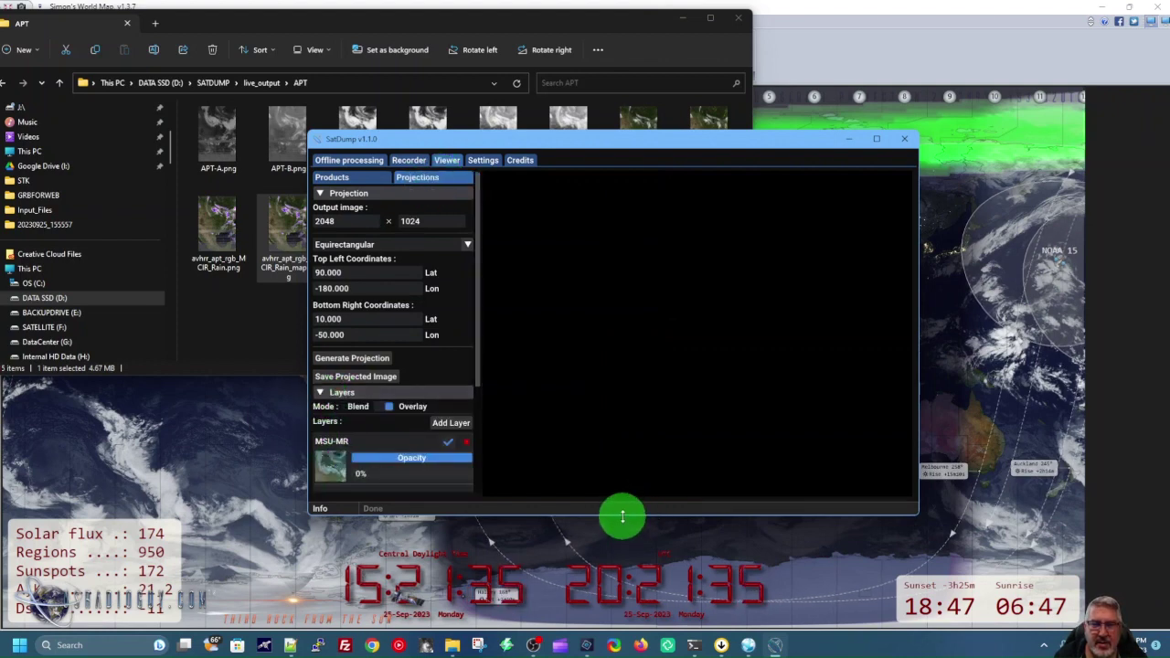
left_click_drag(622, 516, 590, 615)
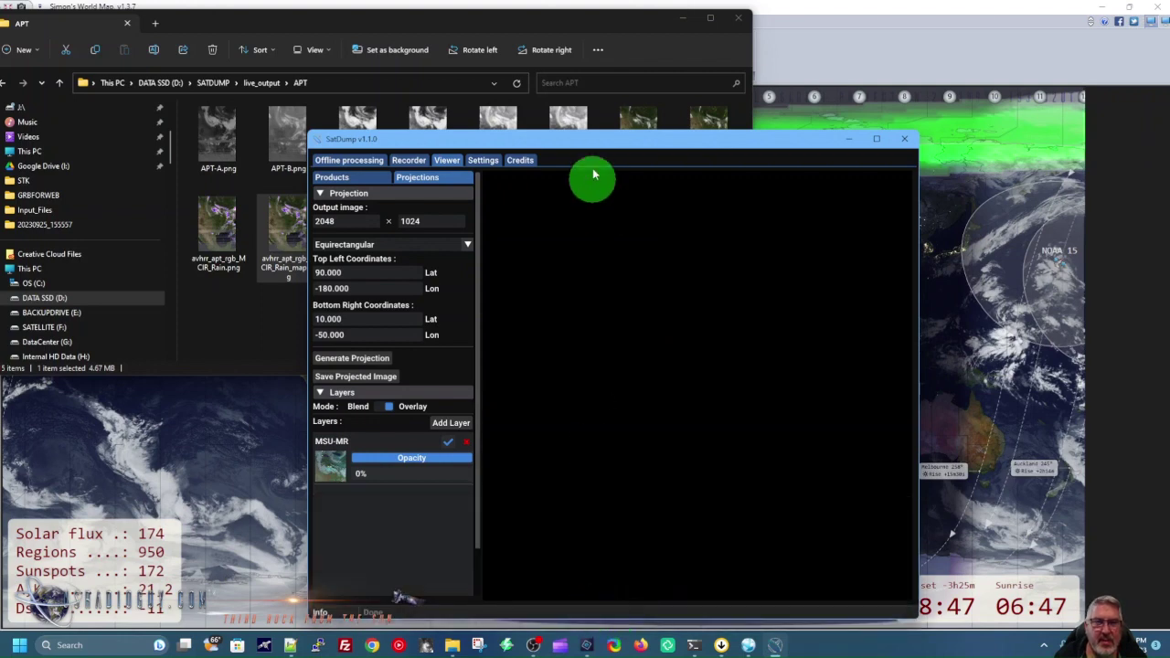
left_click_drag(595, 133, 600, 68)
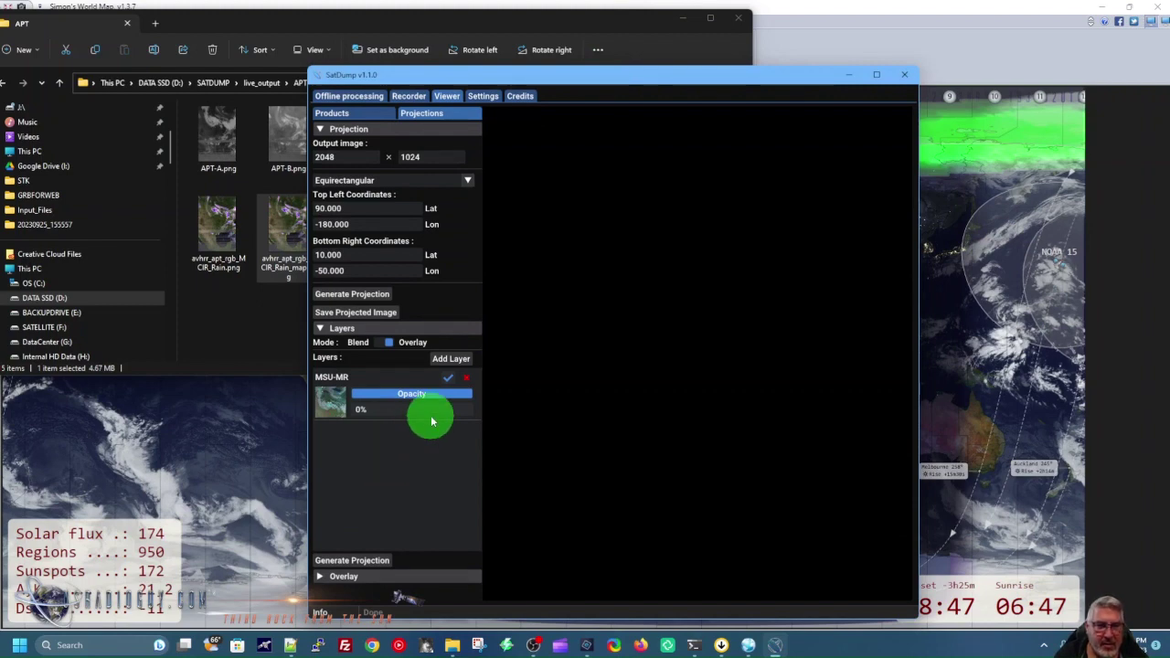
Step: Generate the projection of the MSU-MR layer, showing green coastlines of Alaska and western North America
left_click(460, 361)
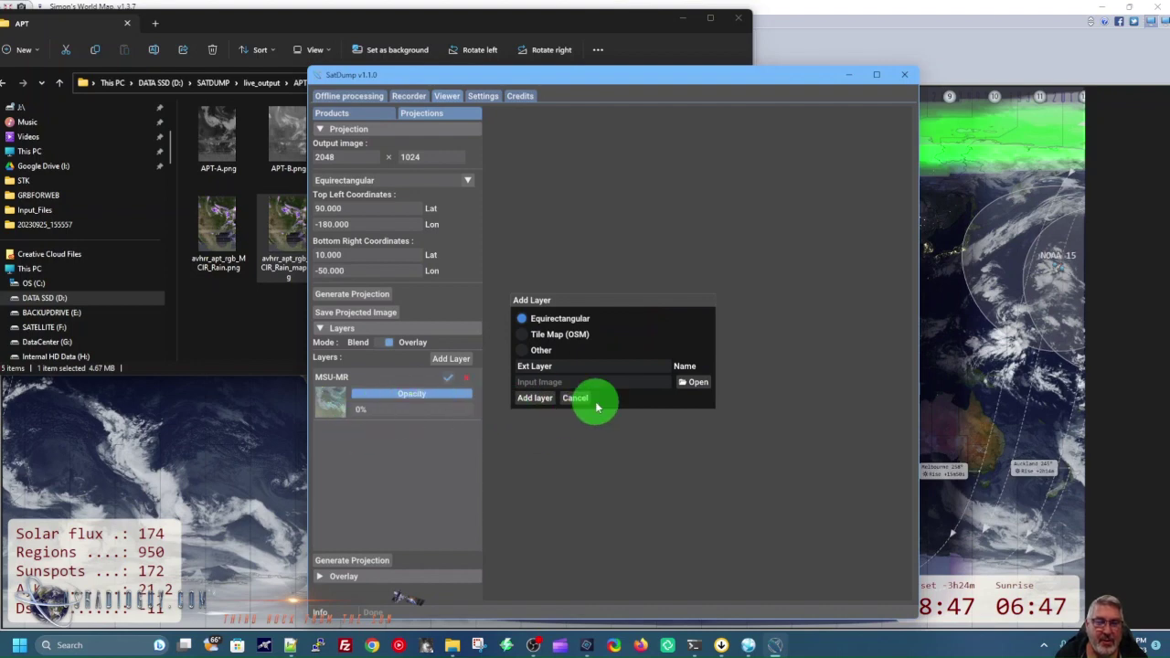
left_click(575, 399)
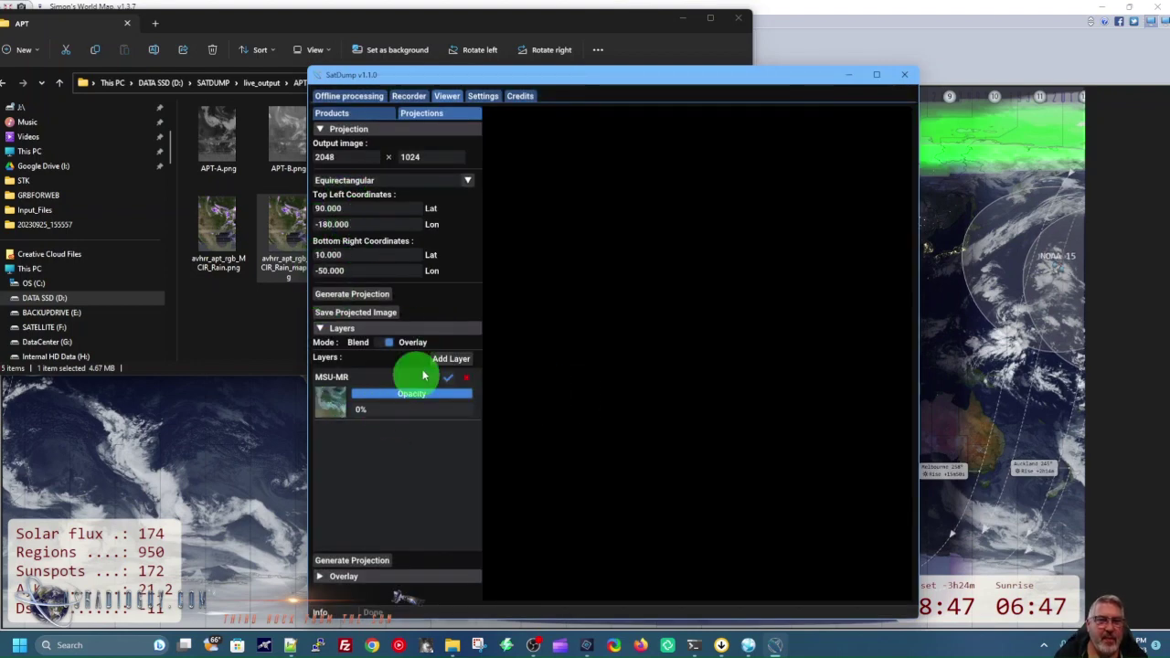
left_click(355, 295)
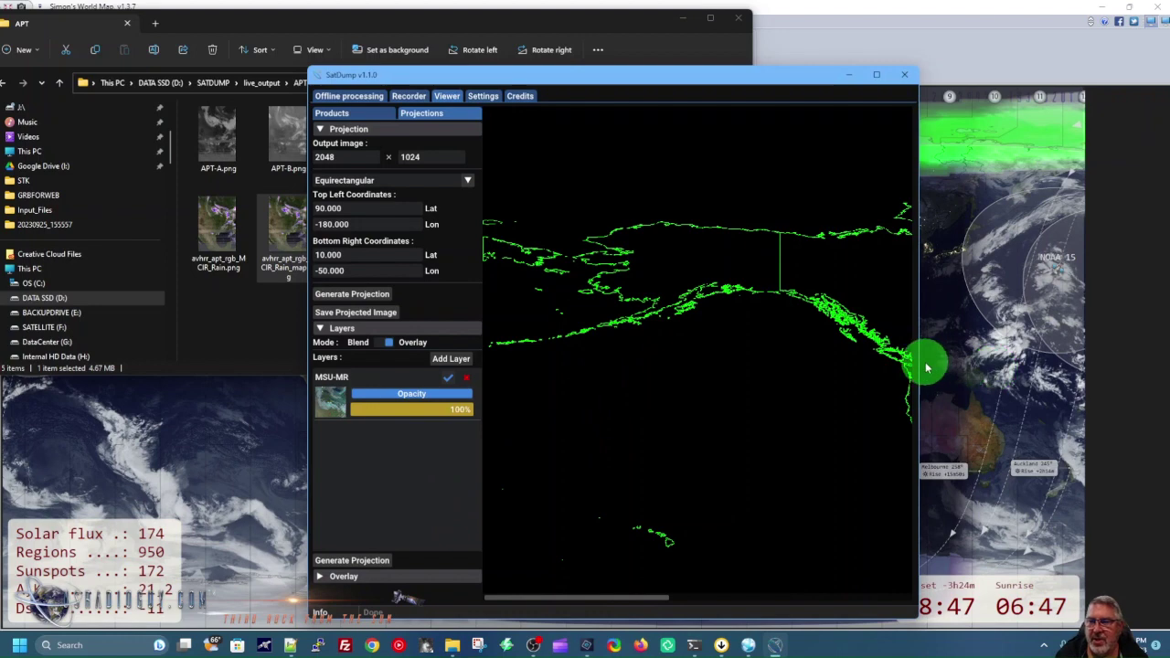
Step: Widen and reposition the window, then pan the projection to the swath over central Canada
left_click_drag(921, 362, 1142, 356)
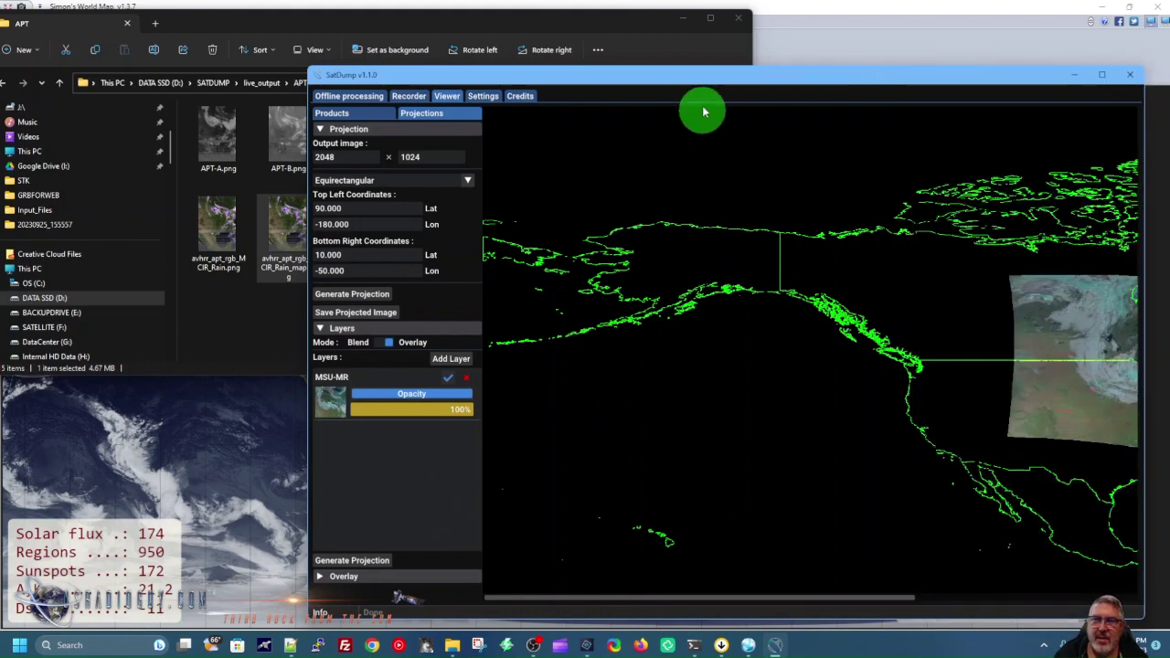
left_click_drag(718, 85, 483, 89)
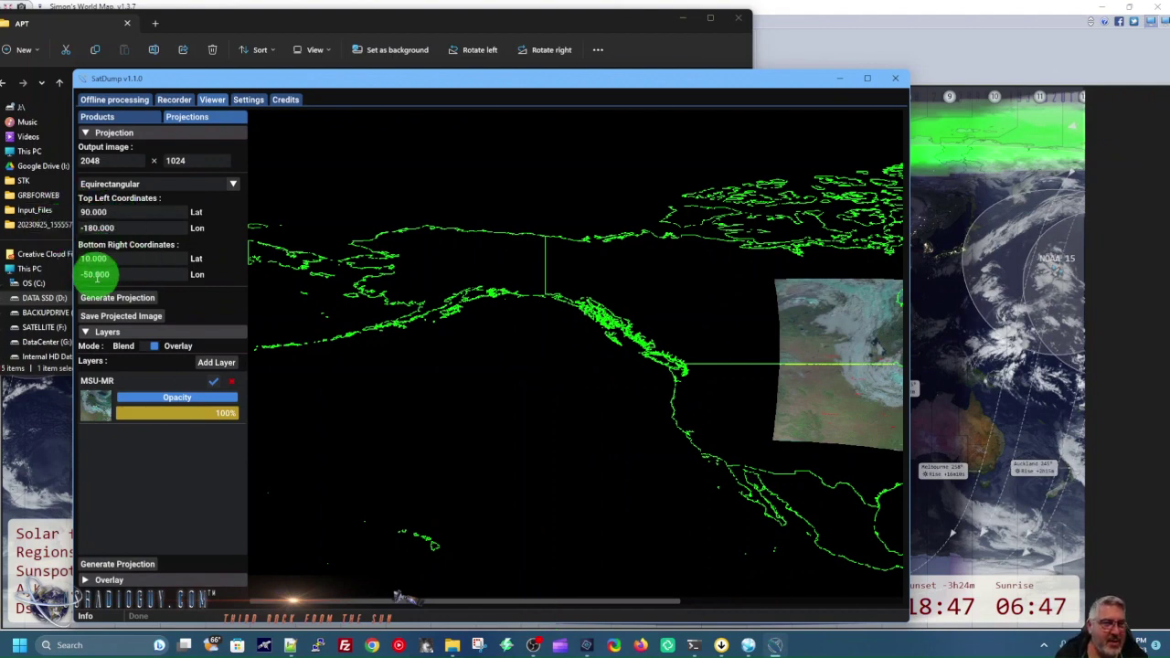
left_click_drag(423, 605, 888, 619)
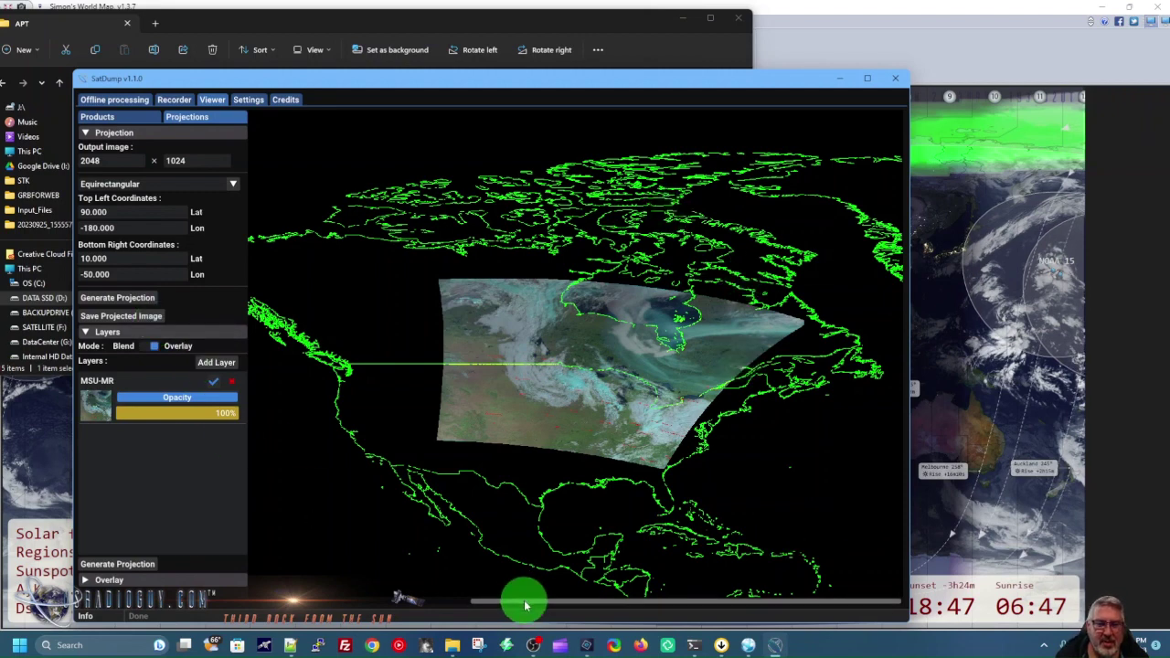
left_click_drag(525, 605, 476, 603)
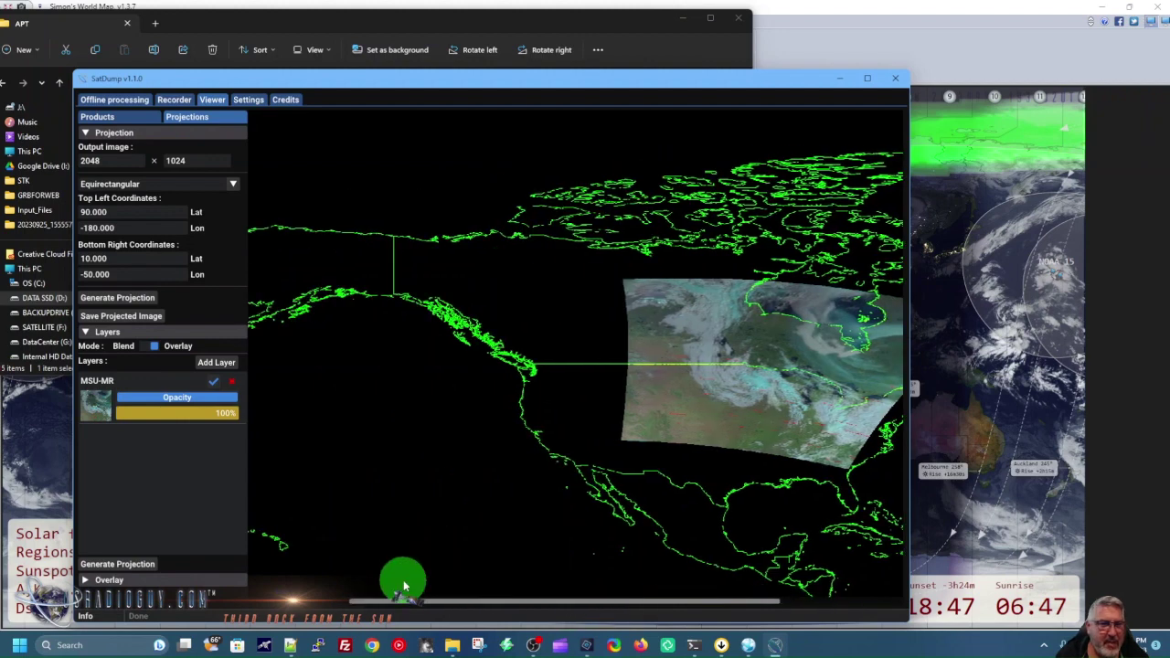
Step: Add nasa_hd.jpg from SATDUMP\resources\maps as an external equirectangular layer
left_click(210, 363)
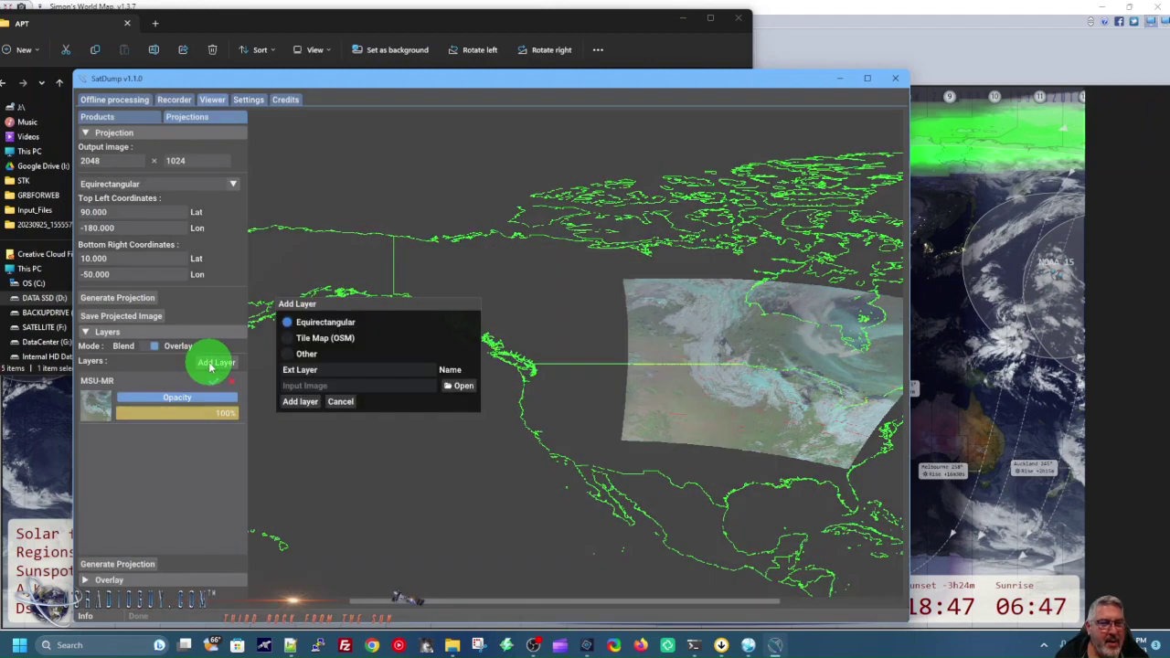
left_click(454, 386)
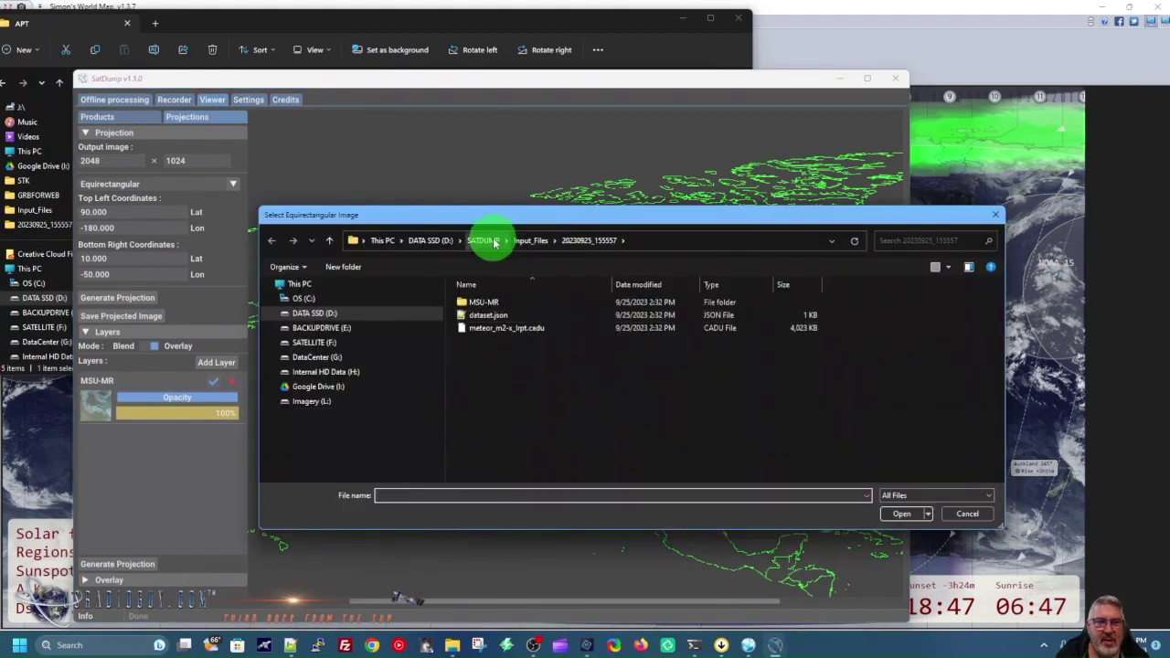
left_click(494, 243)
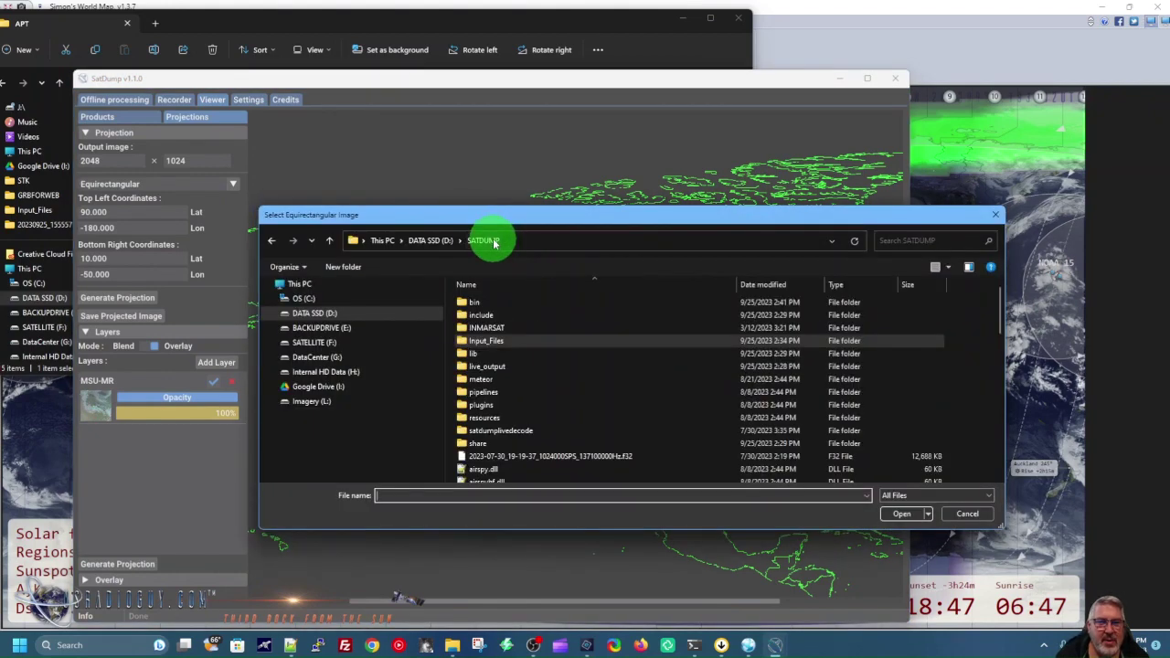
double_click(484, 418)
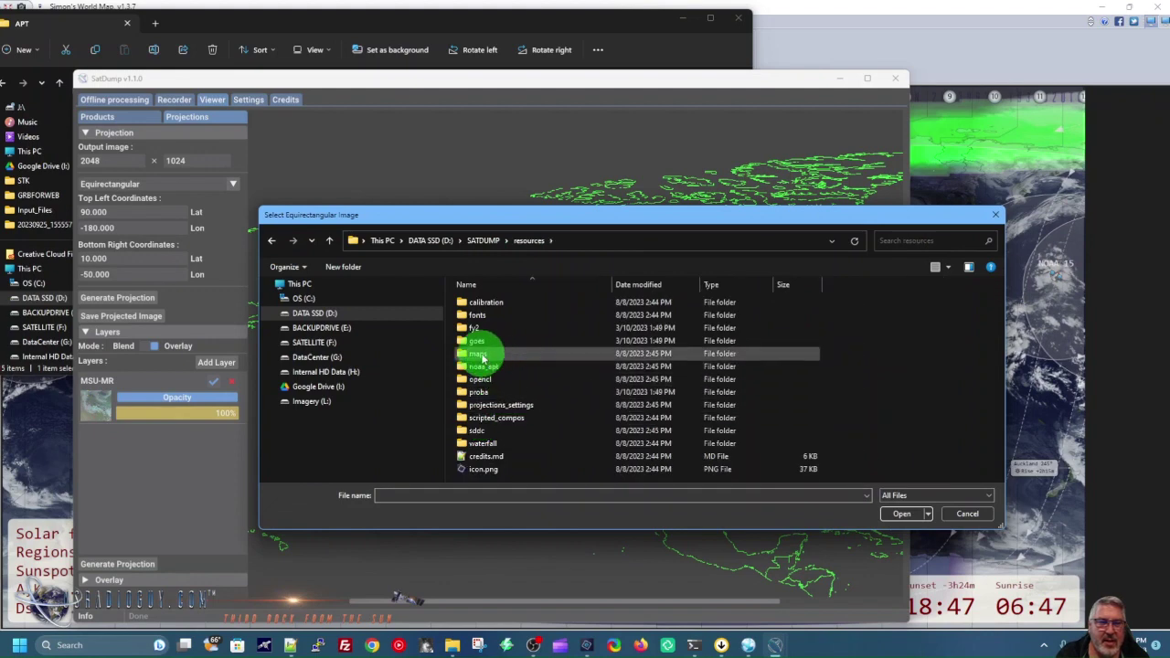
double_click(480, 354)
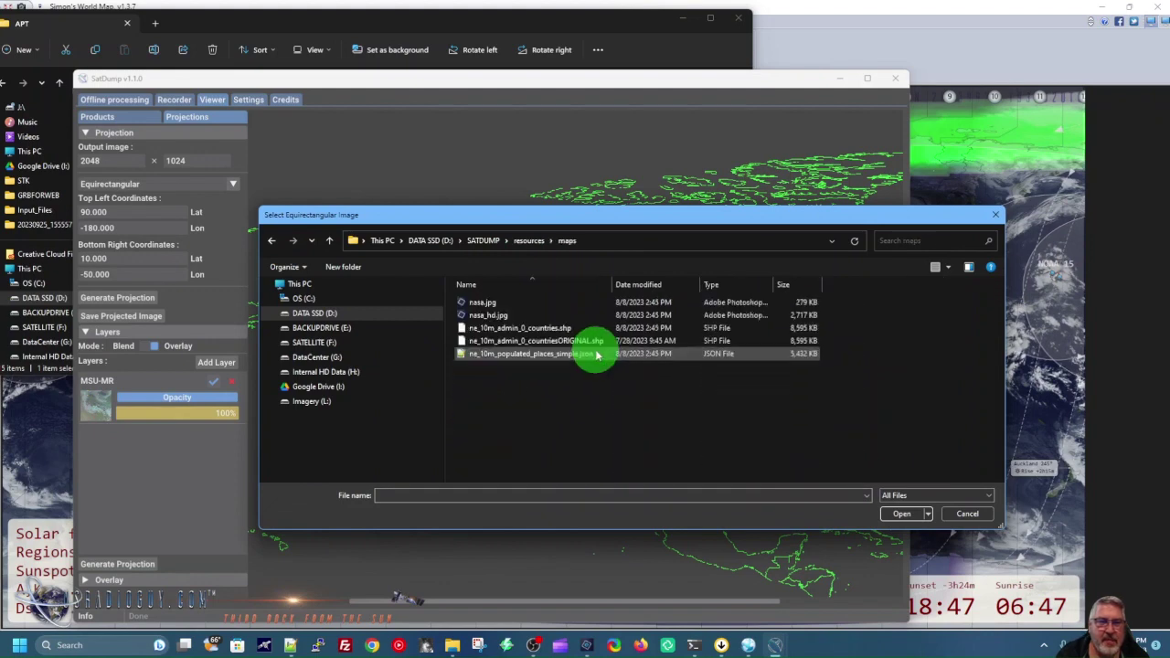
left_click(499, 317)
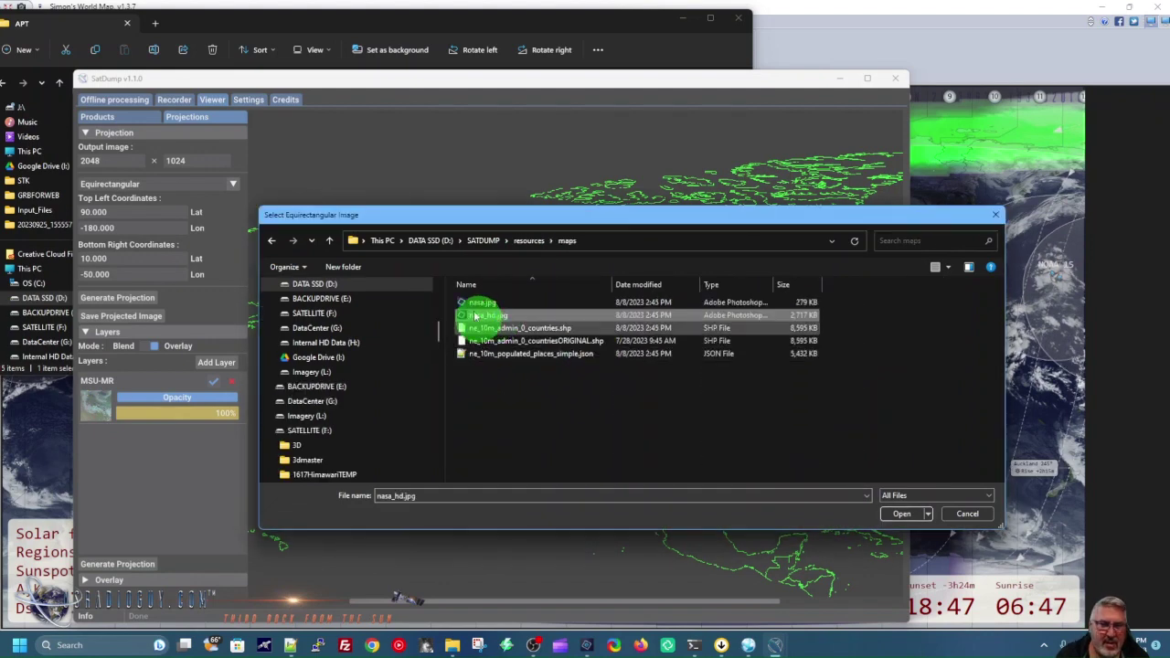
left_click(911, 517)
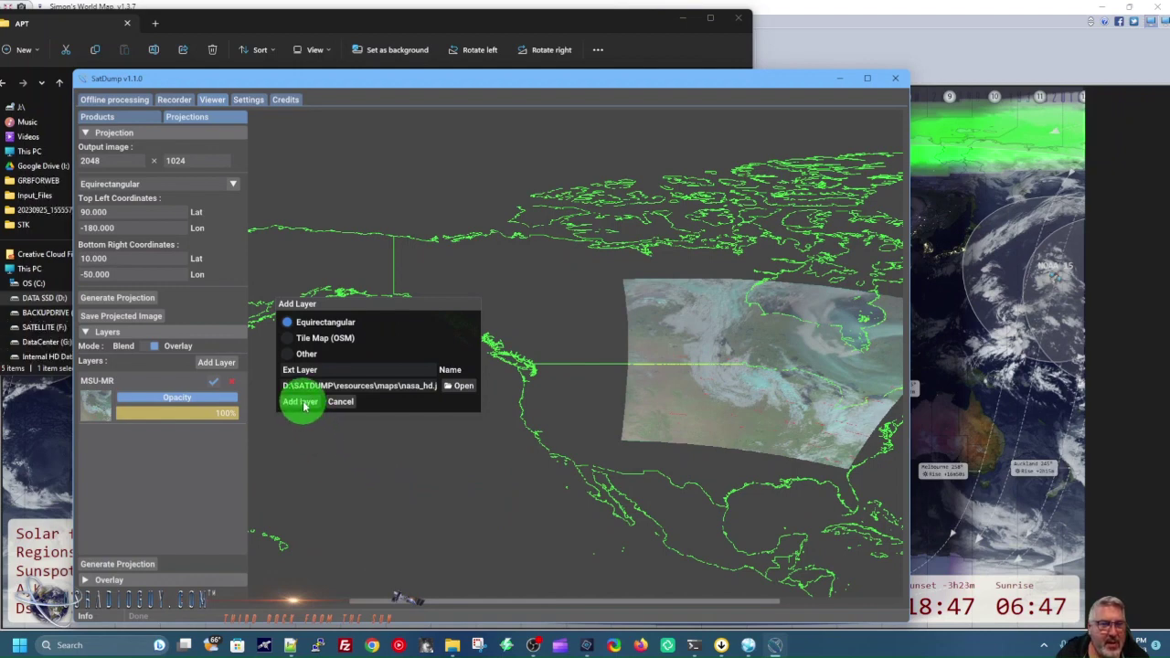
left_click(301, 402)
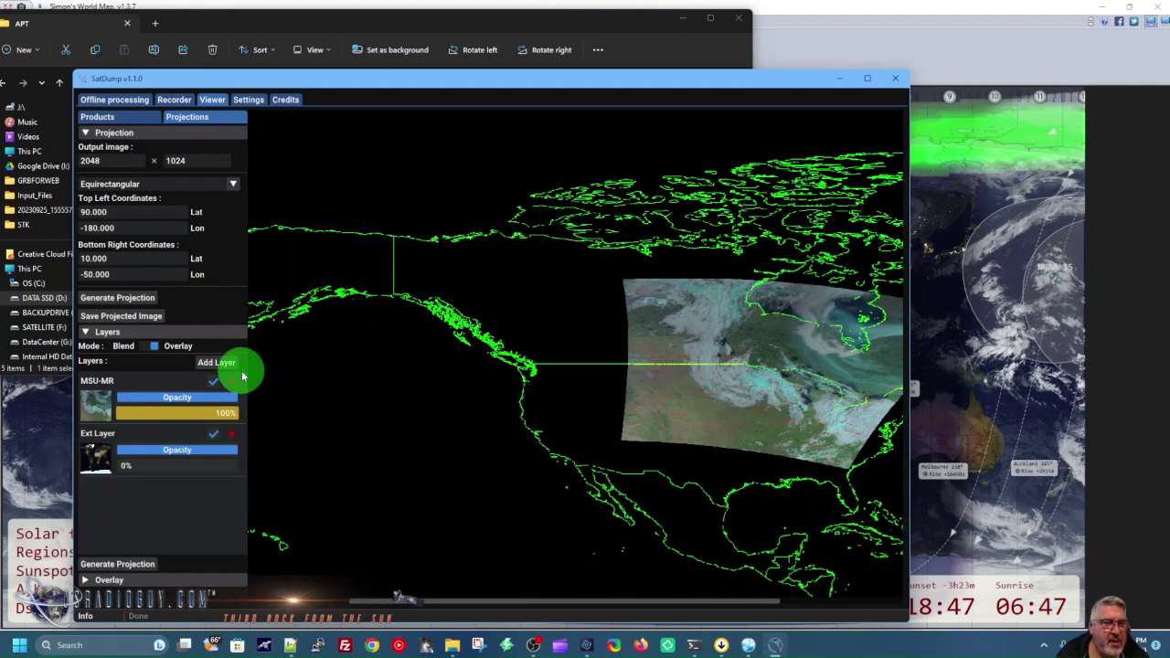
Step: Regenerate the projection with the NASA layer using Blend layer mode
left_click(138, 300)
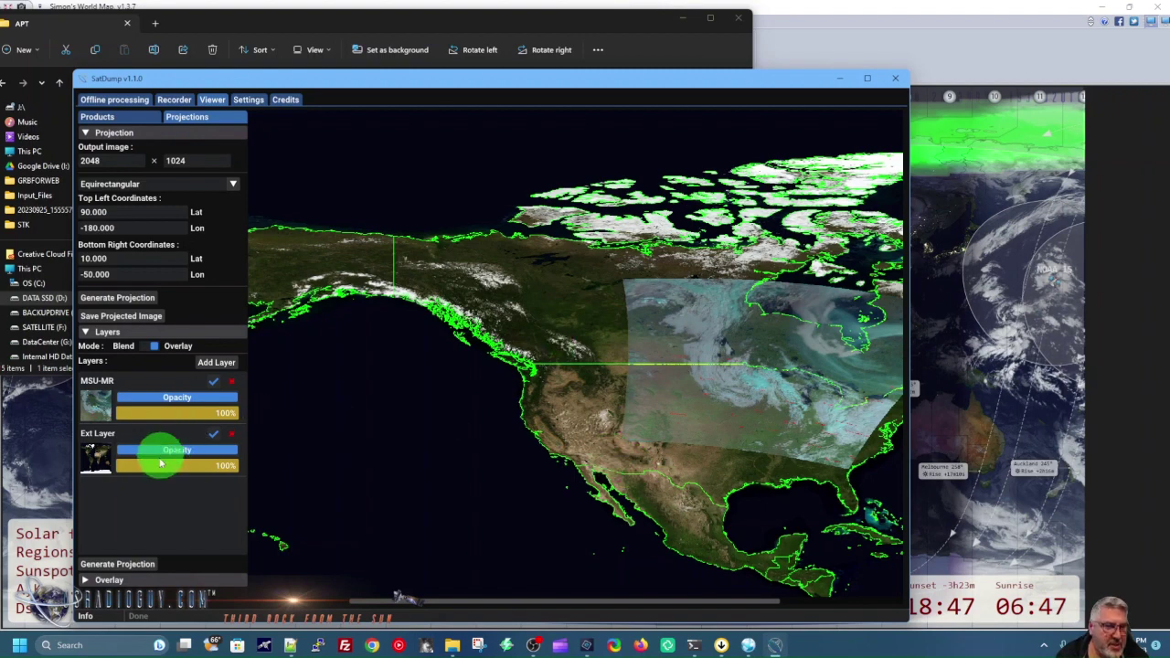
left_click(151, 348)
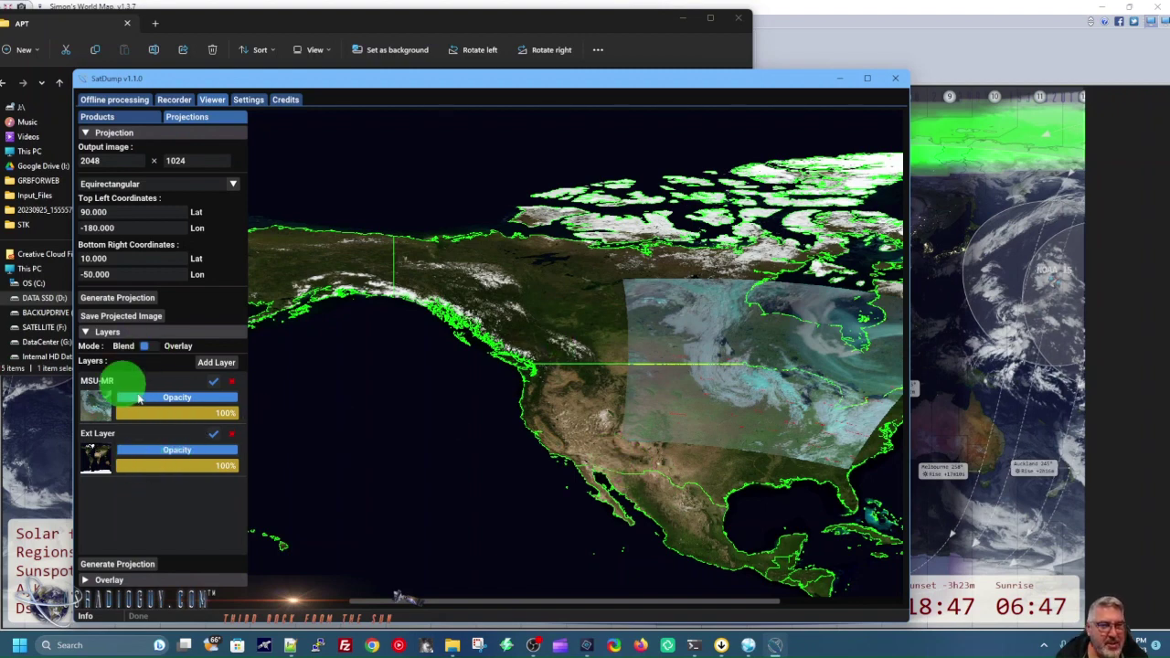
left_click(137, 300)
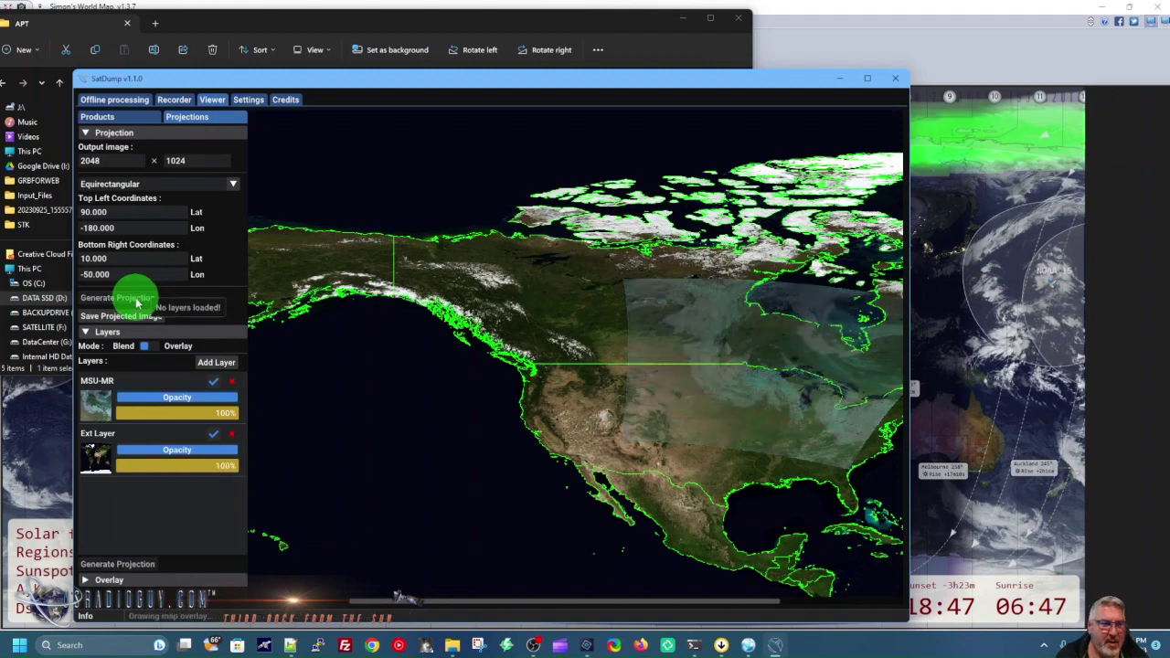
Step: Adjust MSU-MR and Ext Layer opacities, regenerate, and leave Ext Layer at 100%
mouse_move(220, 403)
left_mouse_down()
mouse_move(150, 399)
mouse_move(224, 399)
left_mouse_up()
left_click(207, 464)
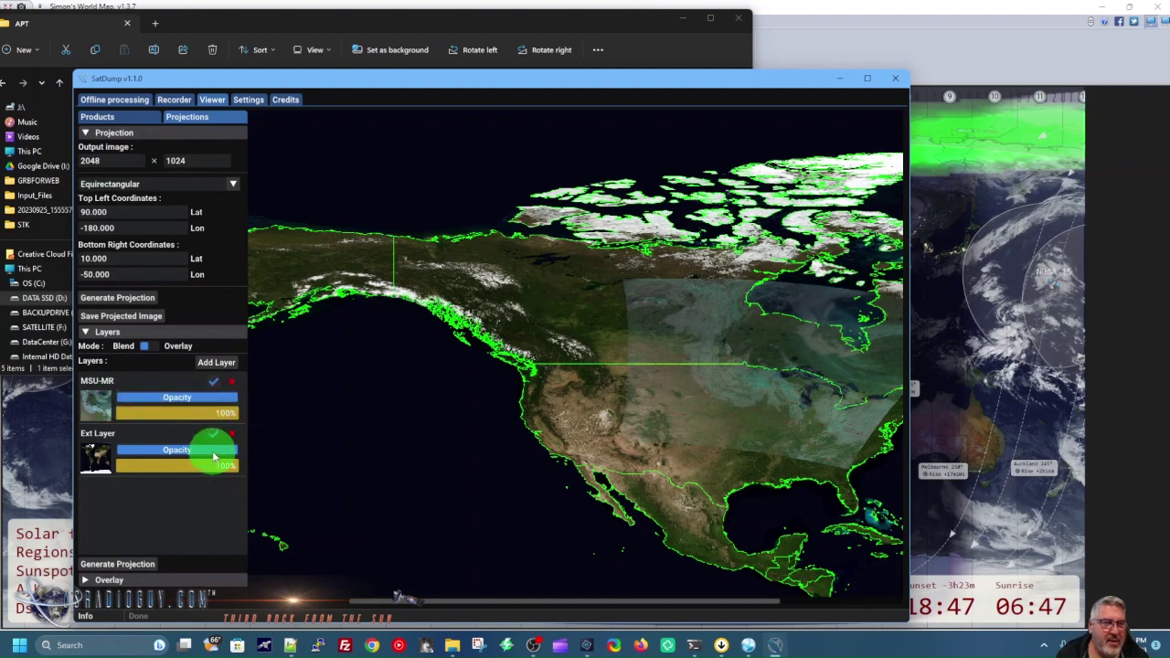
left_click_drag(214, 456, 144, 456)
left_click(136, 306)
left_click(124, 299)
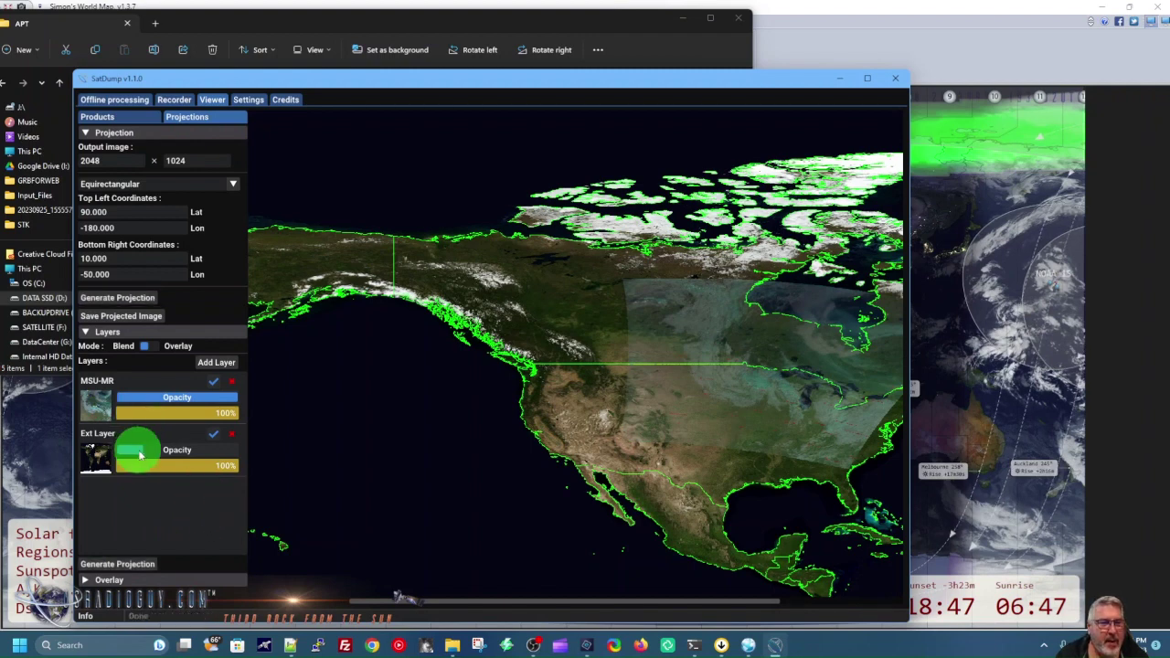
left_click_drag(143, 454, 239, 457)
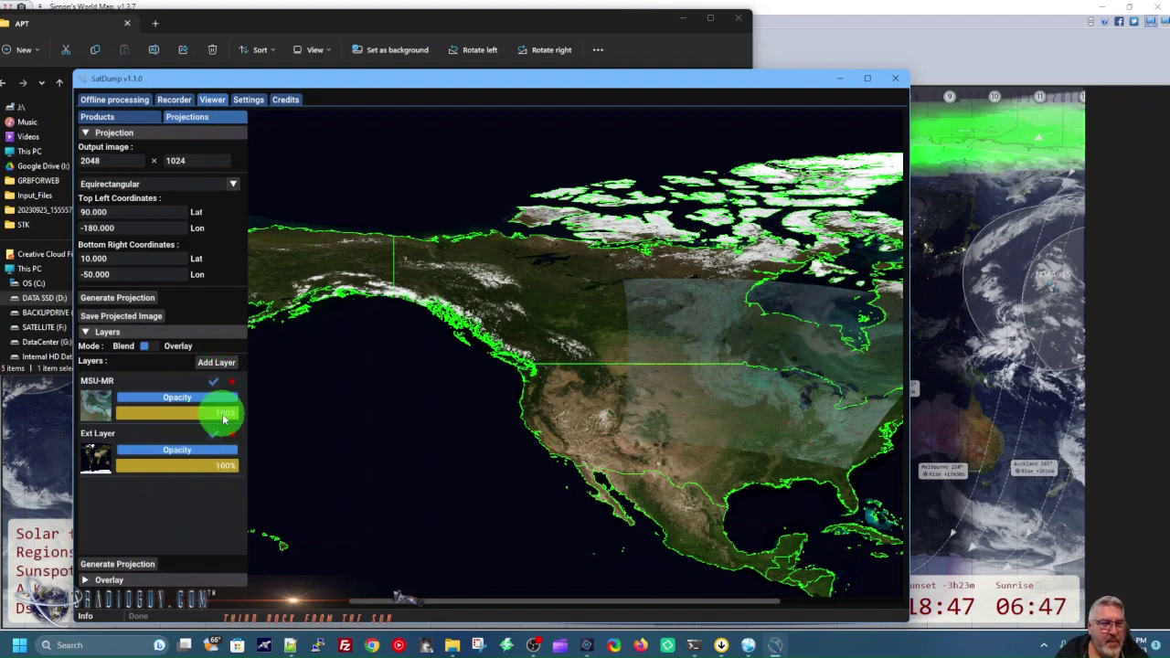
Step: Hide the NASA Ext Layer, then add a second equirectangular copy, Ext Layer #1, also hidden
left_click(219, 435)
left_click(117, 297)
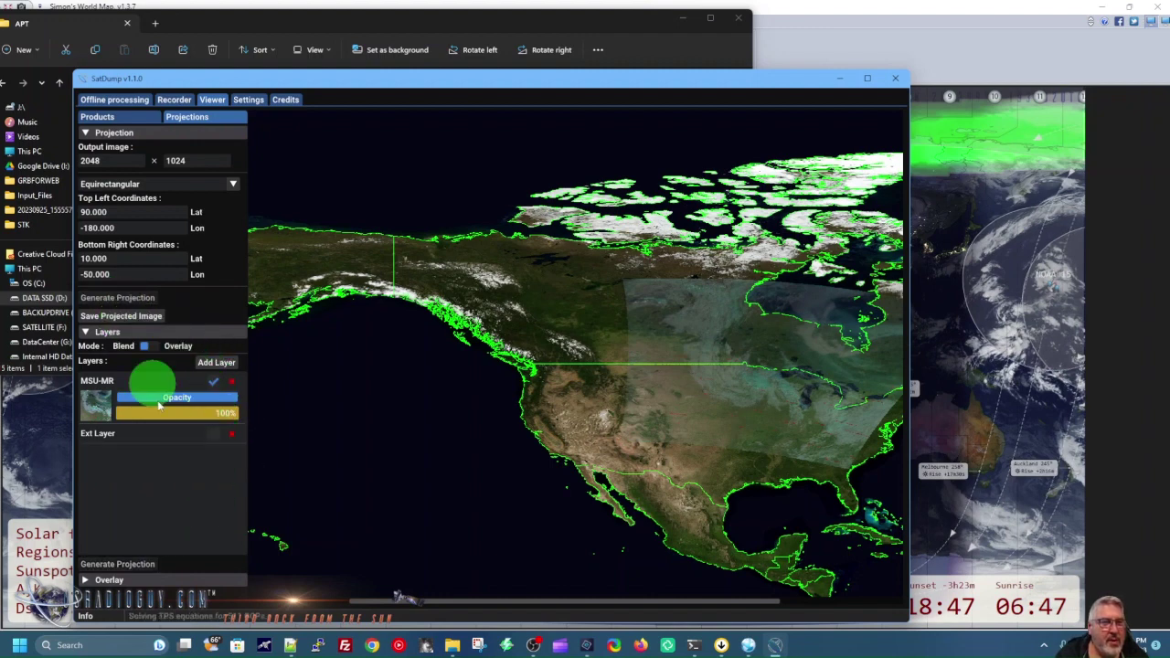
left_click(217, 361)
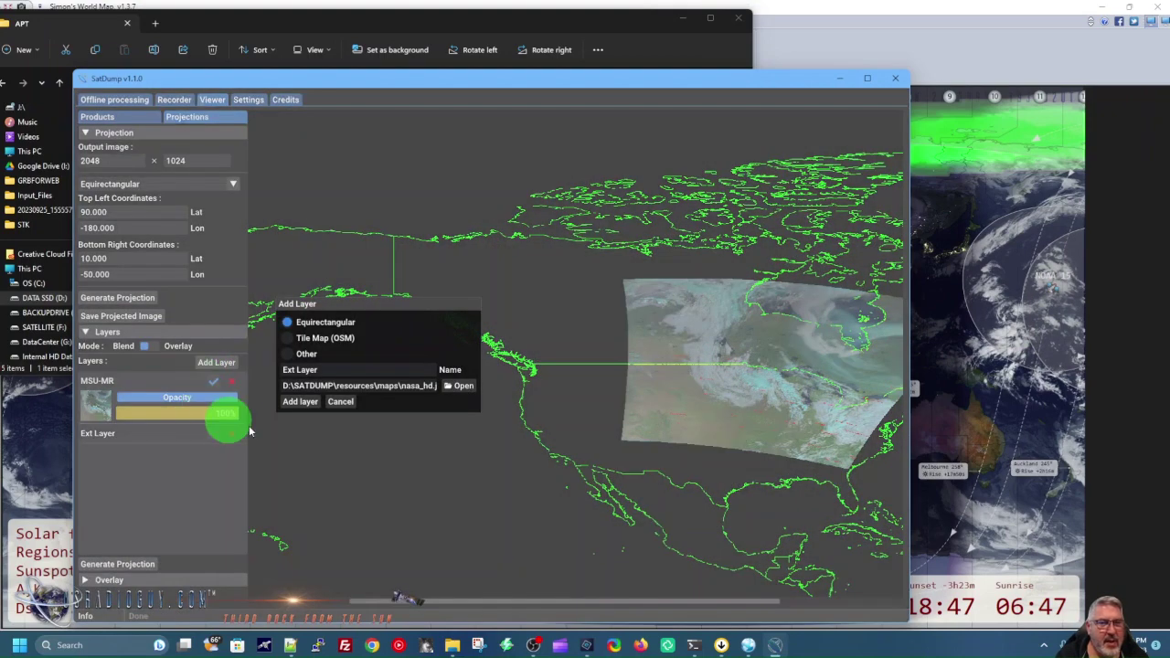
left_click(287, 323)
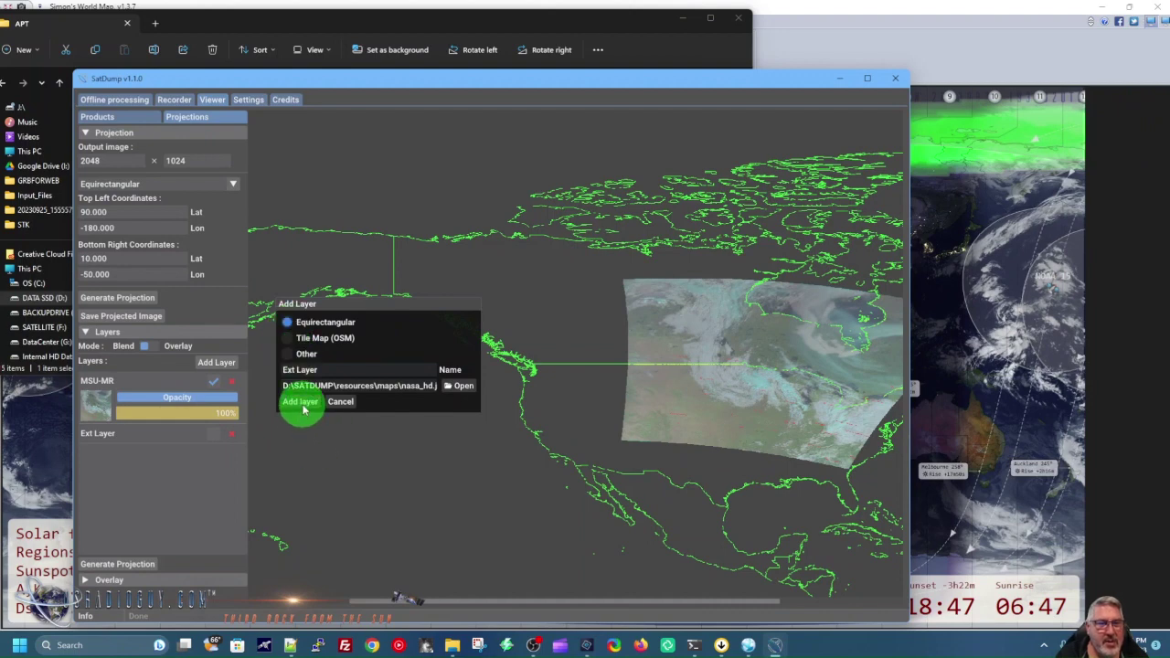
left_click(300, 402)
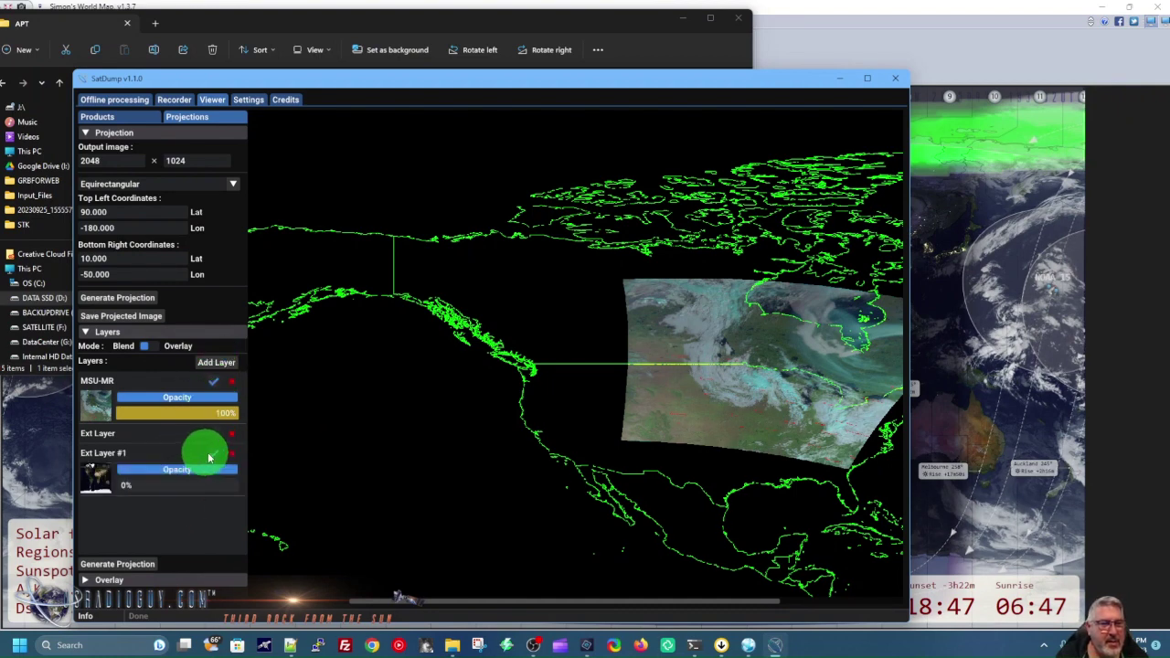
left_click(212, 453)
Step: Start a new layer and browse to D:\TEMPPROCESSING\FalseColorReproject
left_click(210, 363)
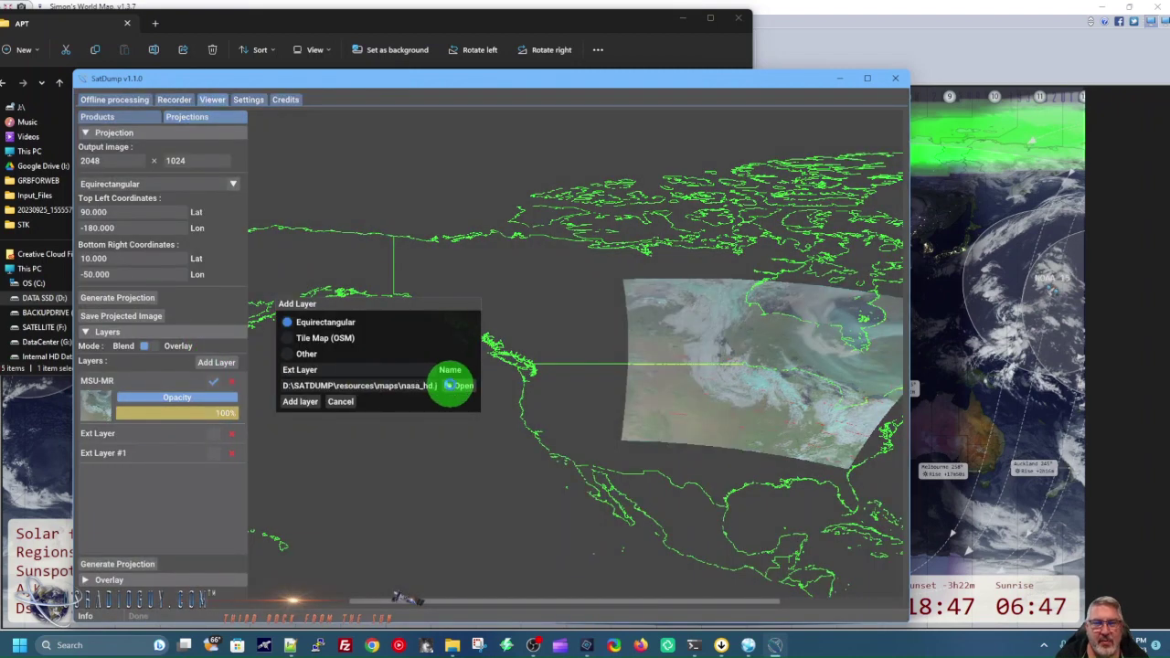
left_click(452, 388)
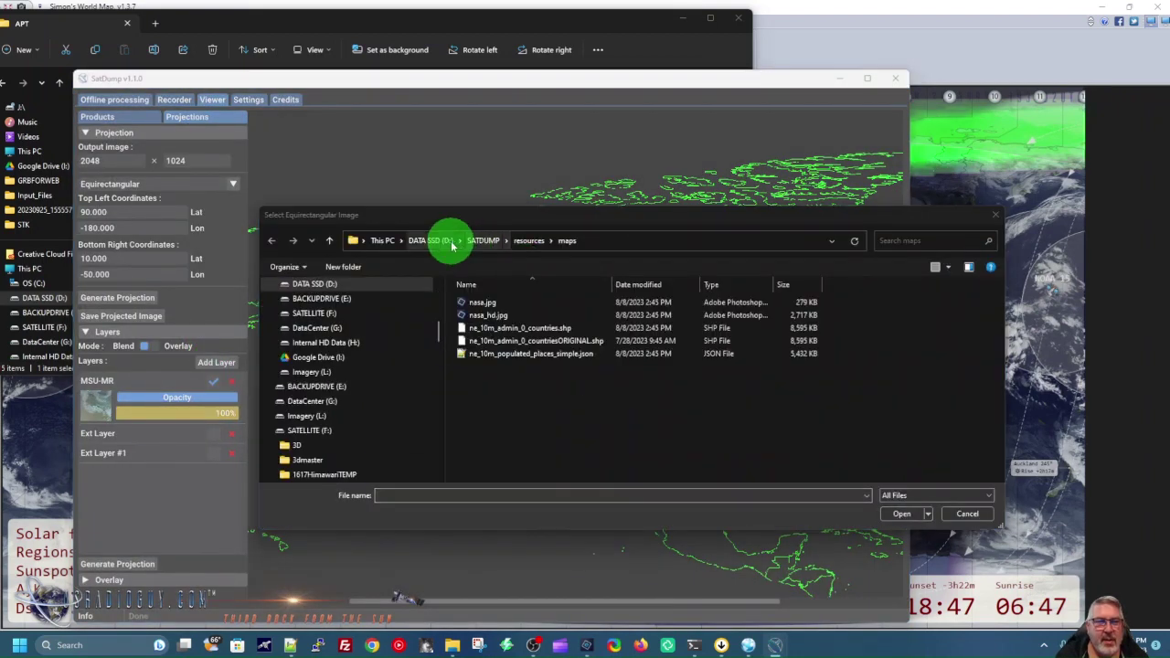
left_click(443, 240)
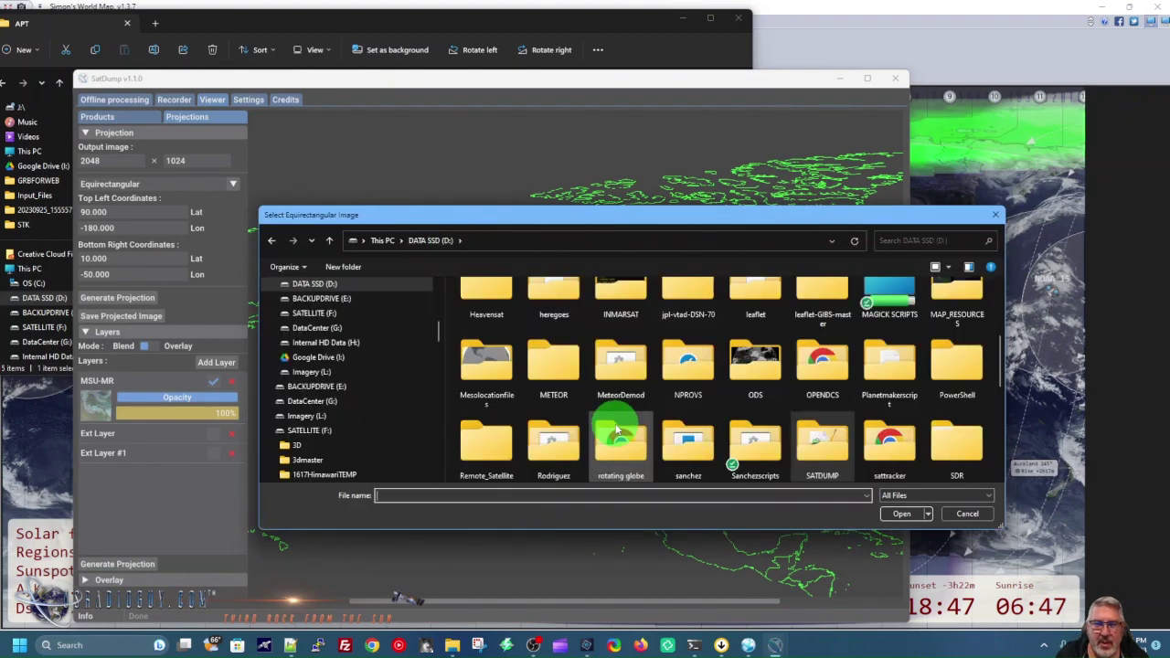
scroll(617, 430, "down", 2)
double_click(551, 364)
left_click(621, 398)
left_click(677, 400)
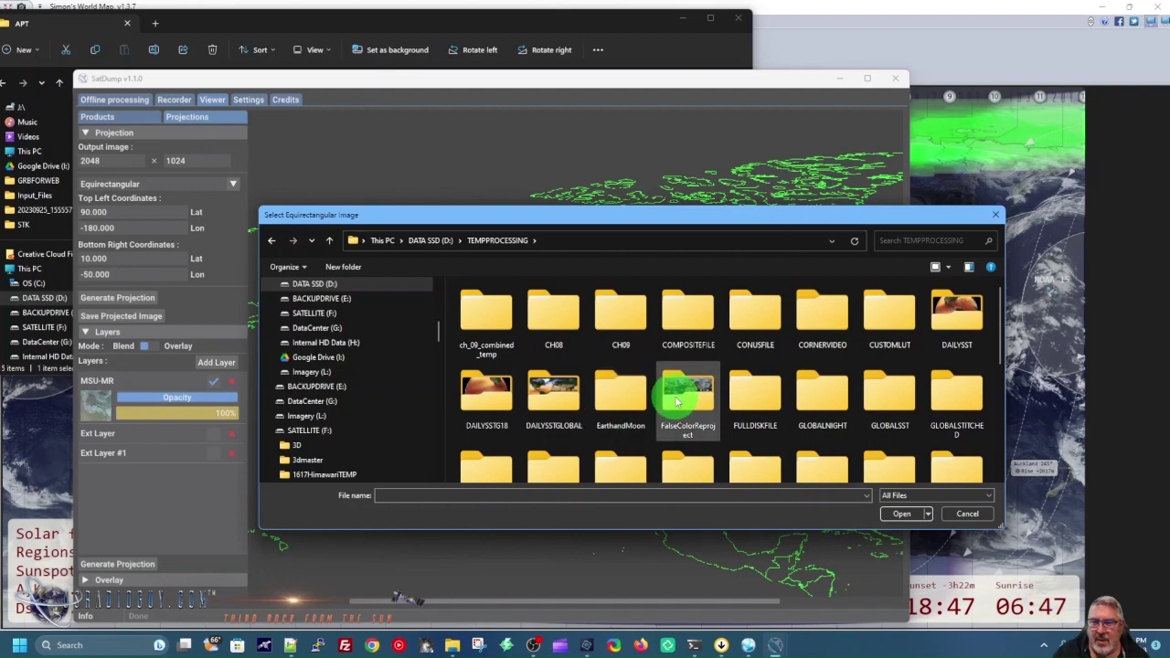
double_click(681, 397)
Step: Select GOES20230924.jpg as the new equirectangular layer image
scroll(873, 388, "down", 1)
scroll(873, 388, "down", 10)
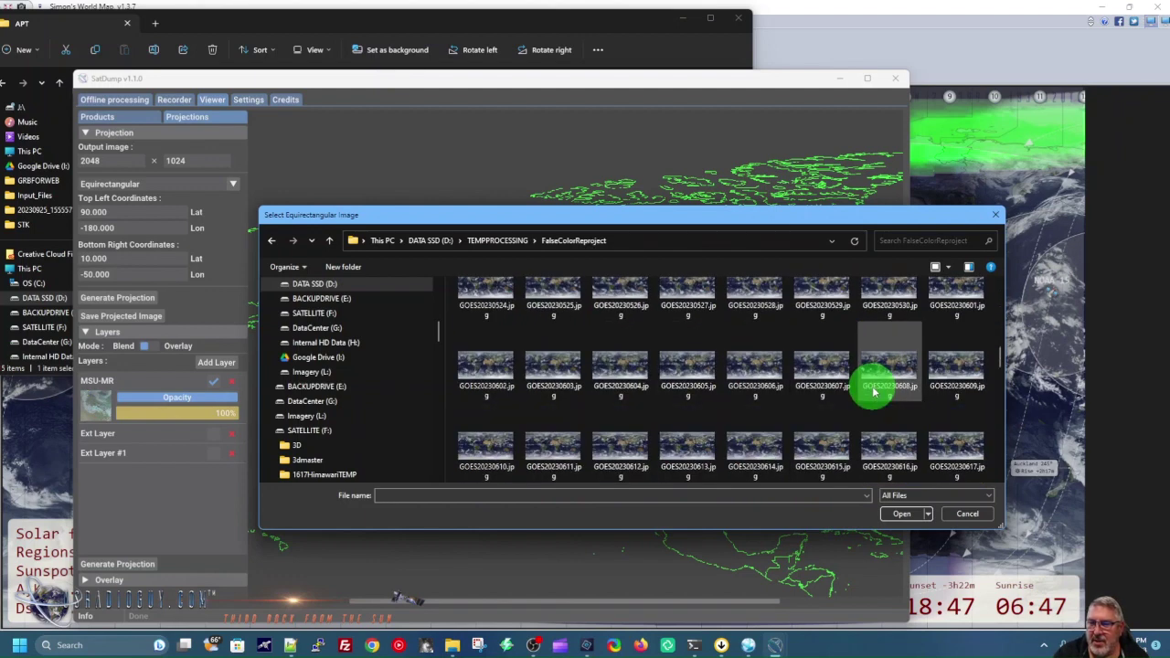
scroll(873, 391, "down", 5)
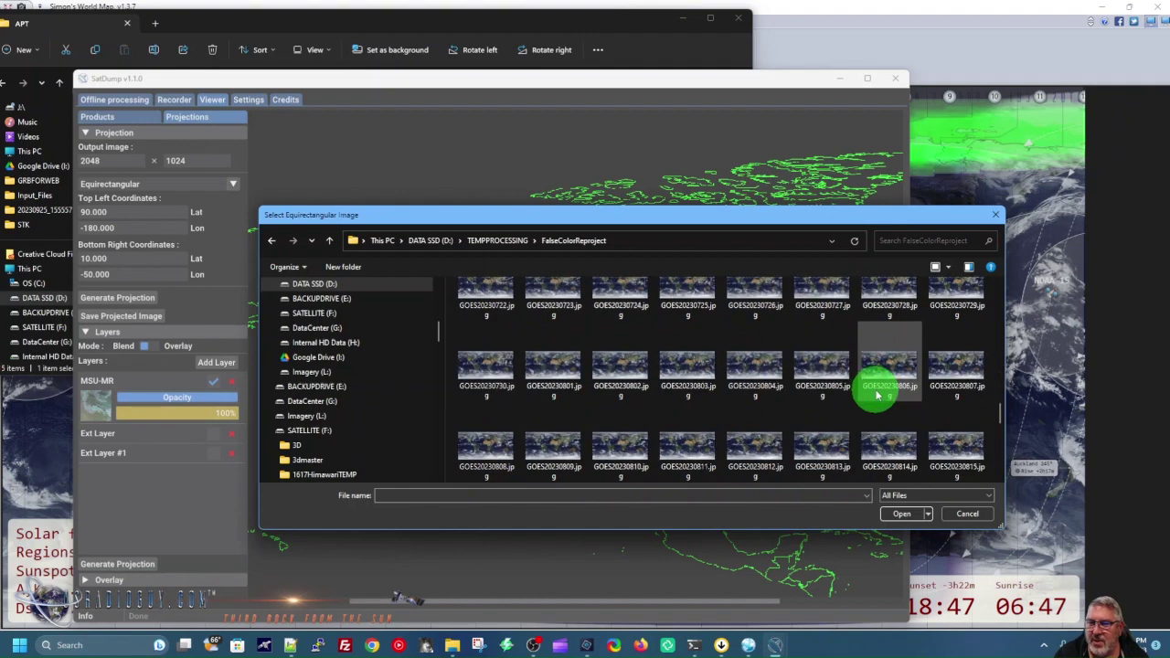
scroll(875, 393, "down", 5)
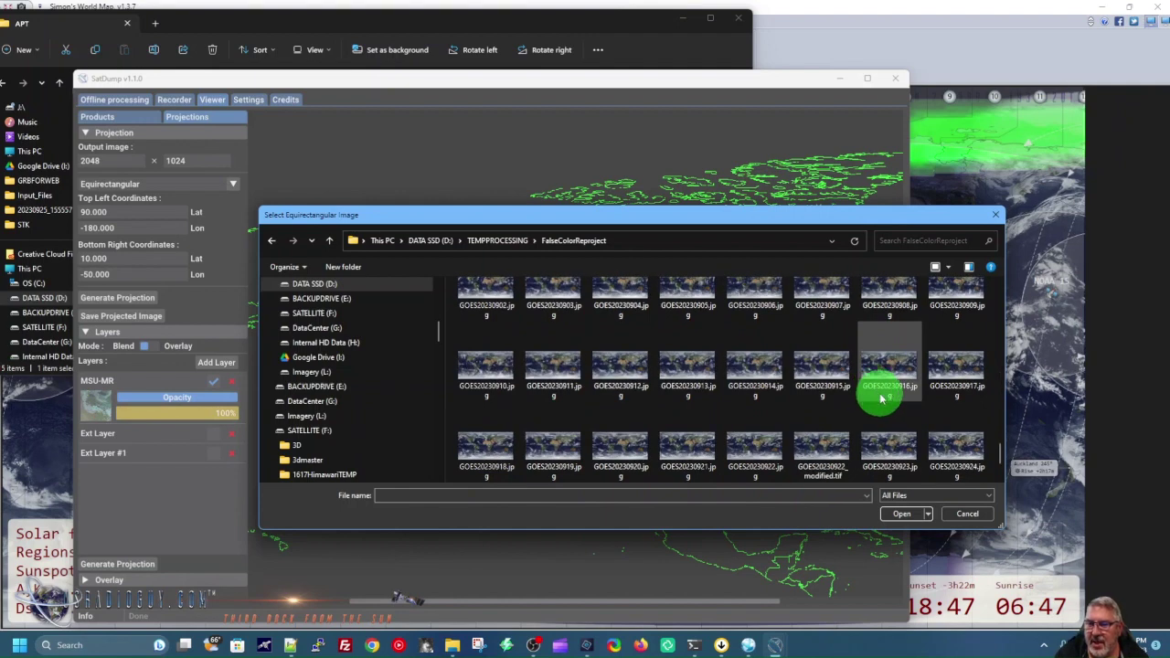
scroll(882, 398, "down", 1)
left_click(958, 365)
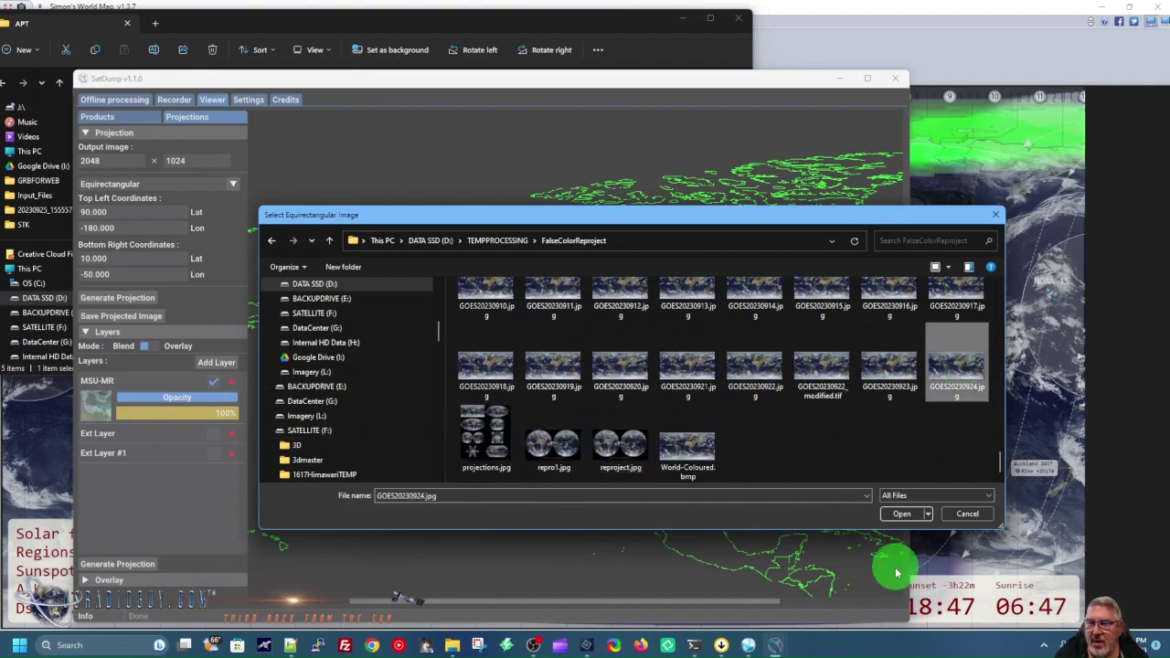
left_click(902, 515)
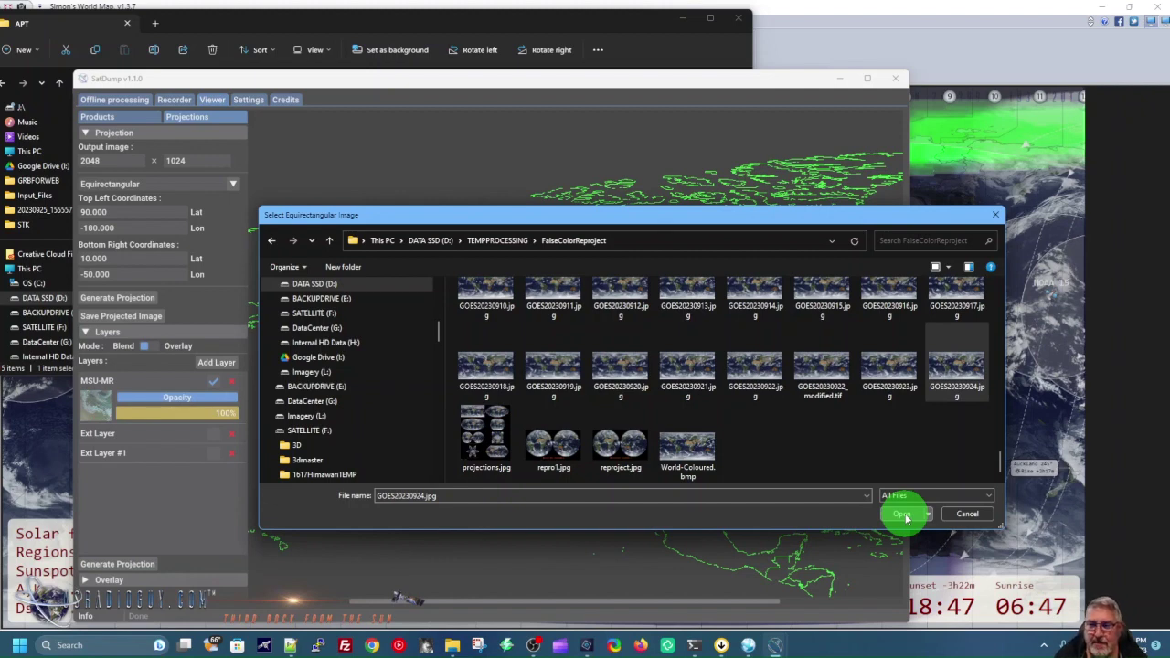
left_click(903, 515)
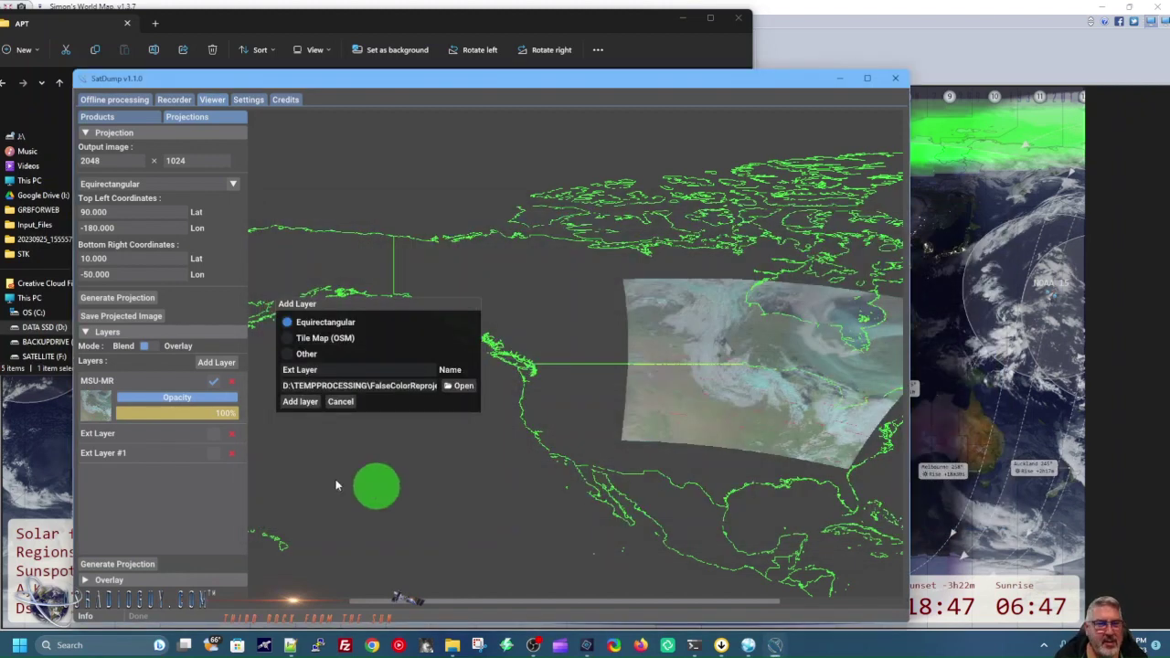
Step: Add the GOES20230924.jpg image as Ext Layer #2 at 100% opacity in Overlay mode and regenerate the projection
left_click(297, 403)
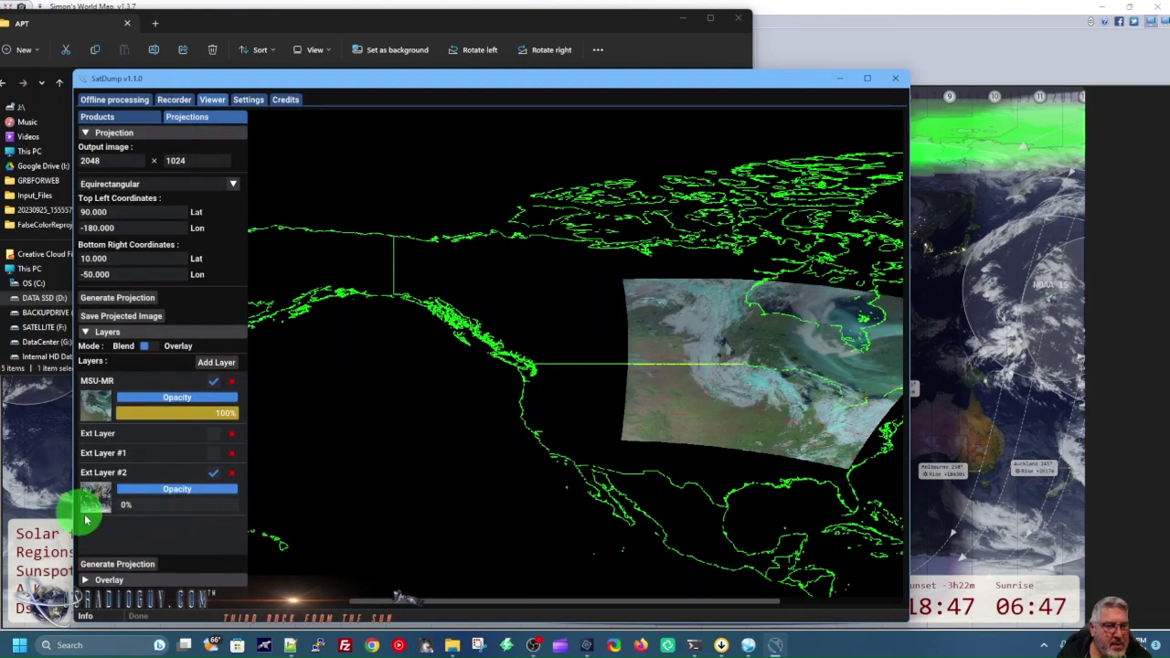
left_click(221, 364)
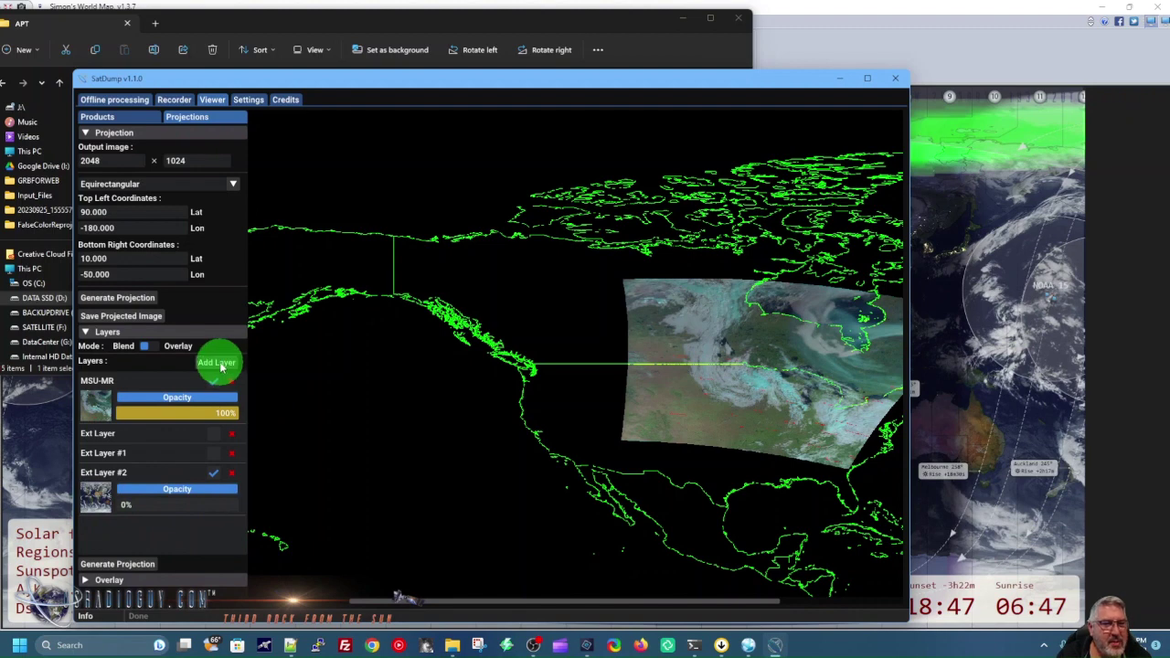
left_click(152, 346)
left_click(133, 299)
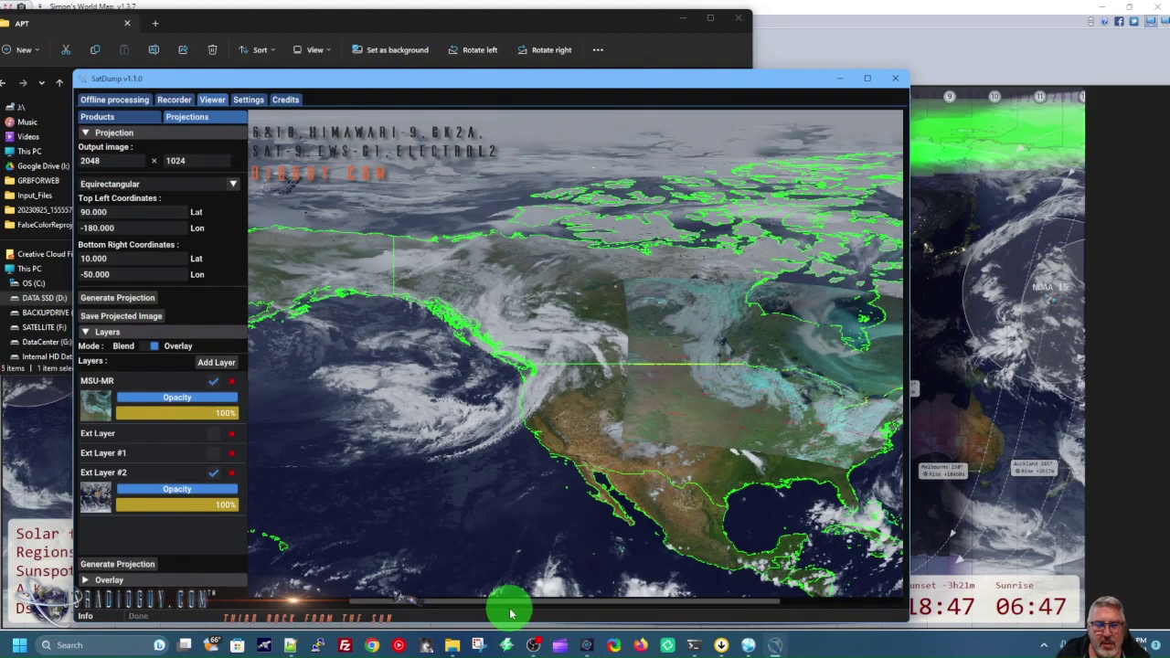
left_click_drag(510, 603, 612, 607)
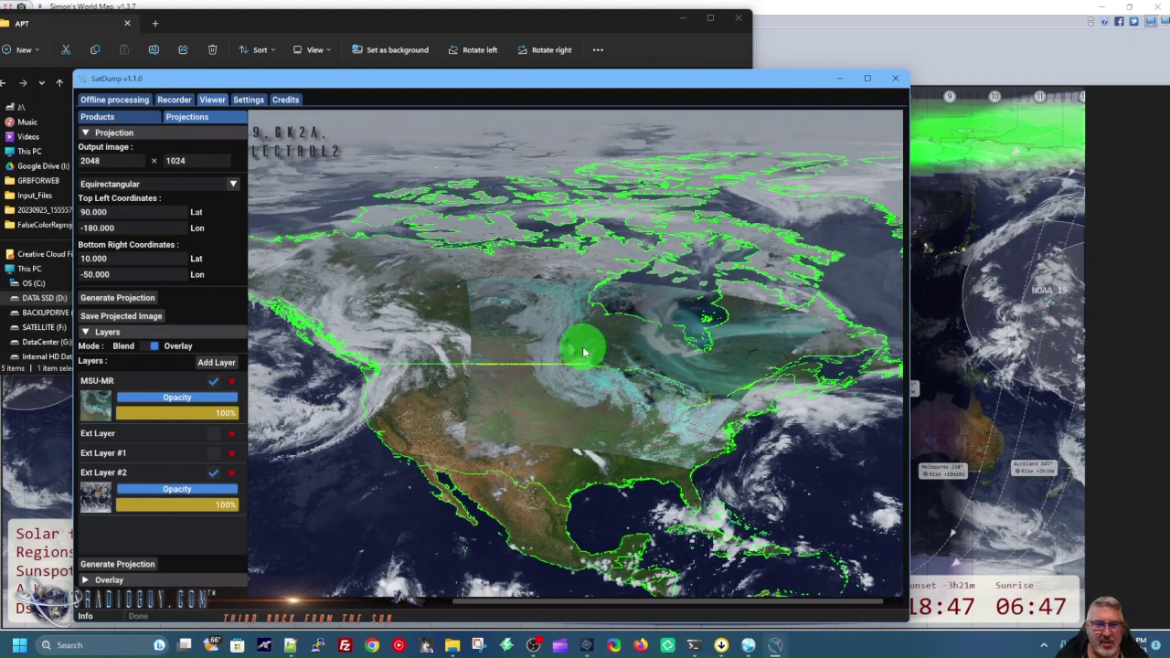
Step: Add an OpenStreetMap Tile Map layer, hide Ext Layer #2, and regenerate the projection
left_click(227, 366)
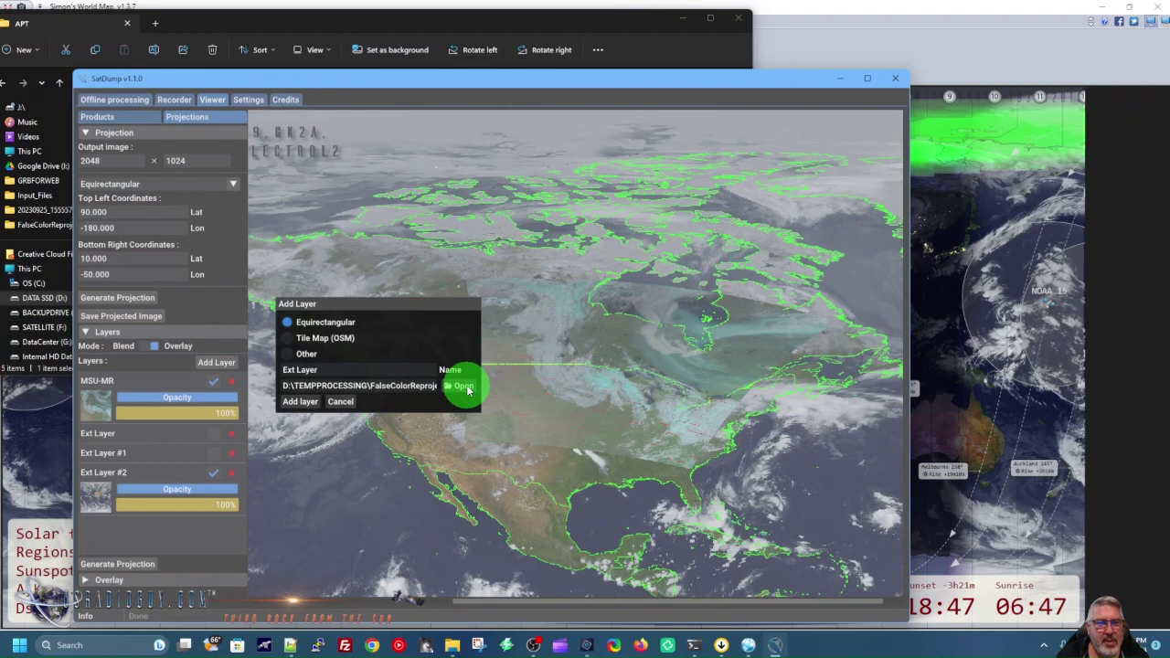
left_click(294, 340)
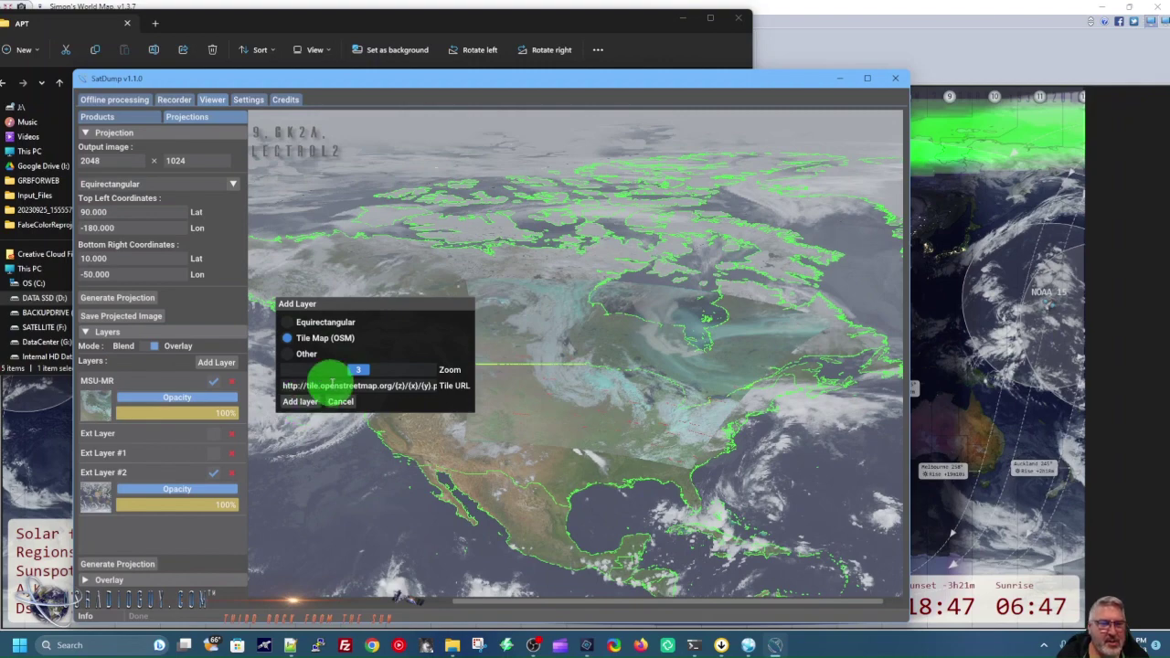
left_click(302, 402)
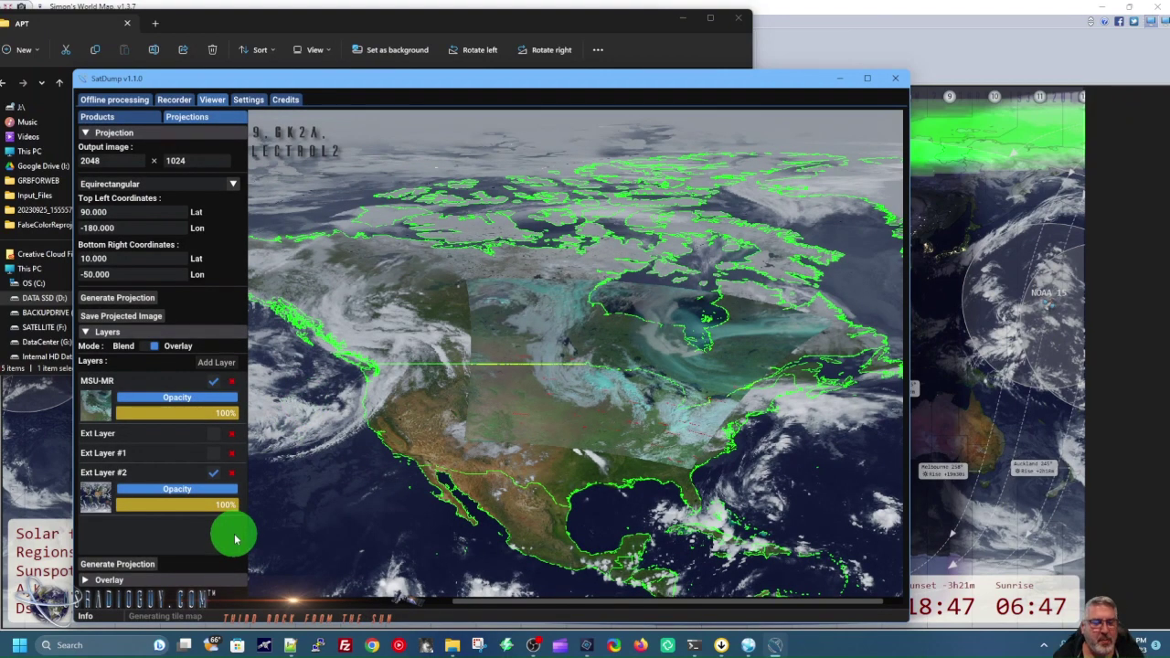
left_click(216, 476)
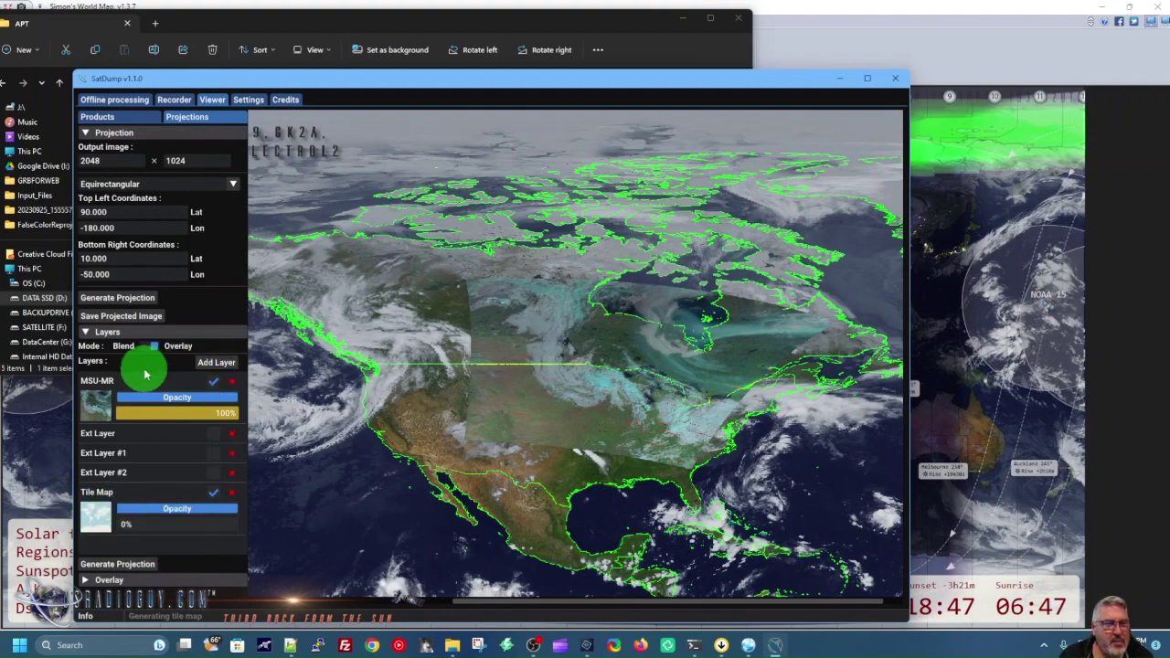
left_click(134, 300)
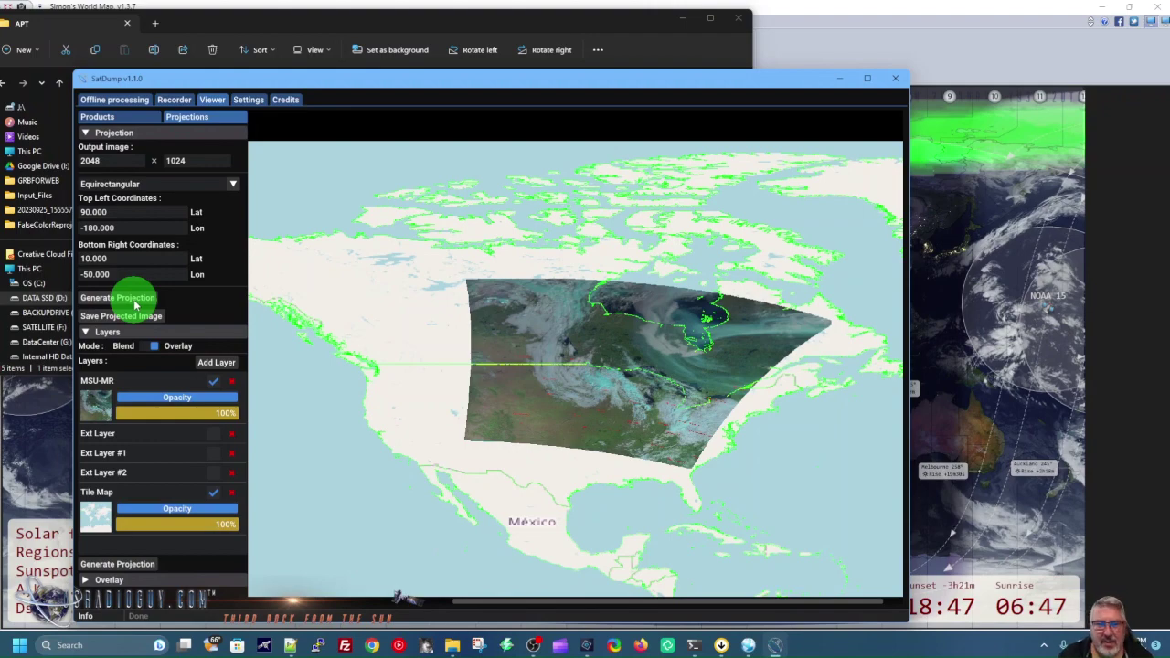
Step: Turn off the OpenStreetMap tile layer and open the saved MAPTILES.txt URL list
scroll(431, 461, "down", 3)
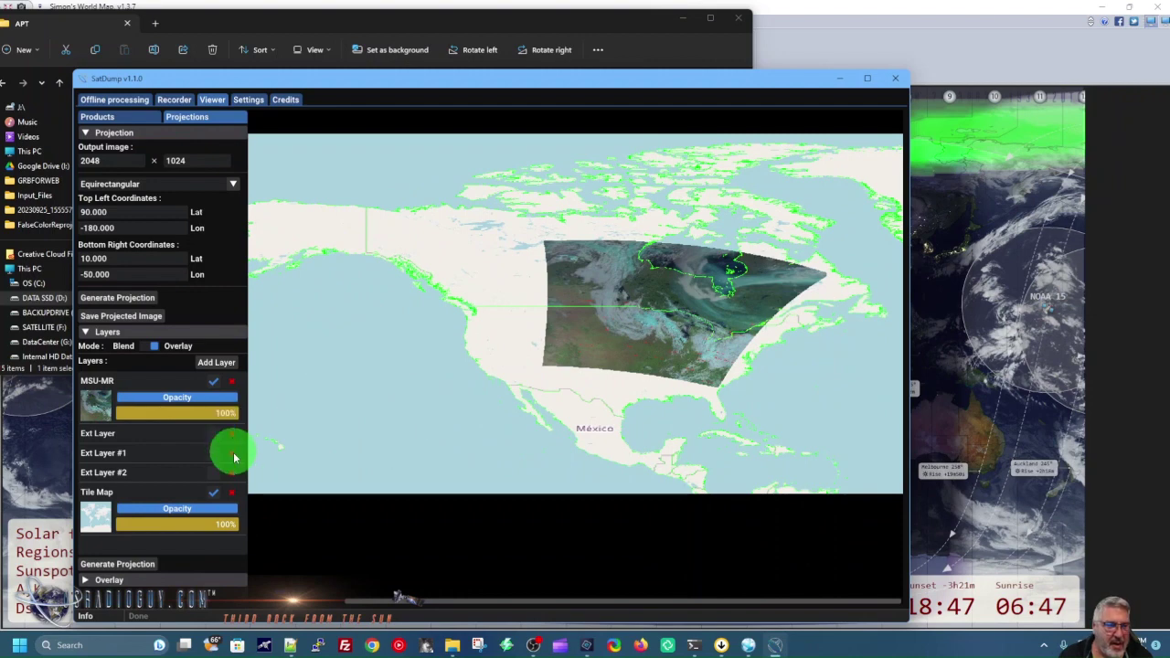
left_click(213, 493)
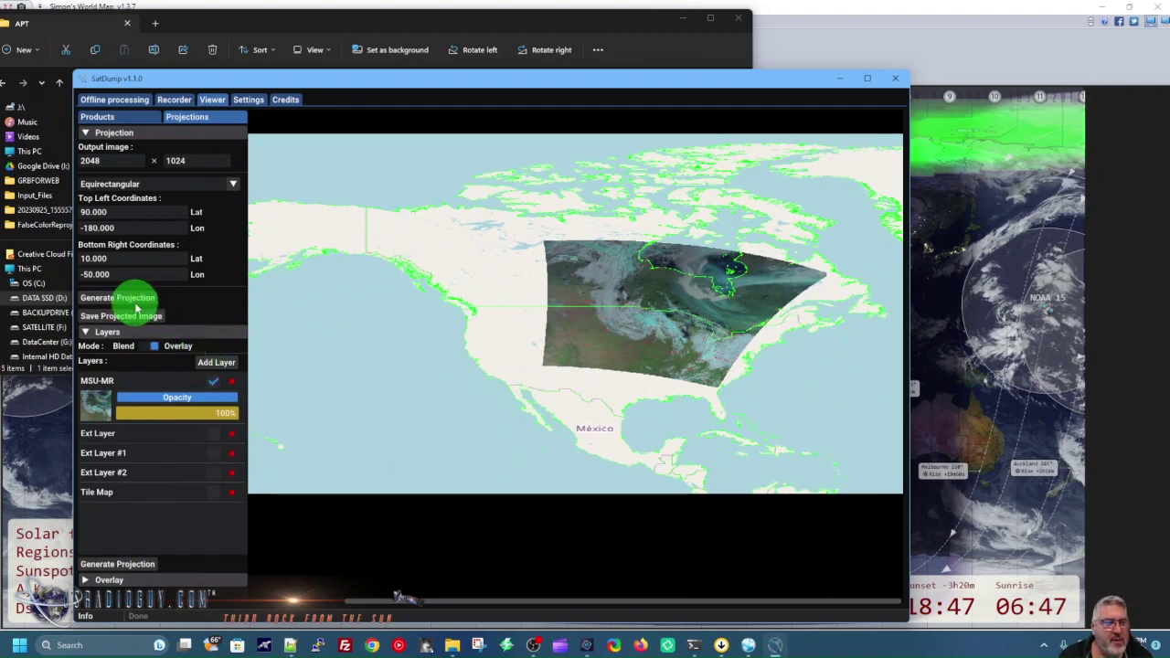
left_click(215, 362)
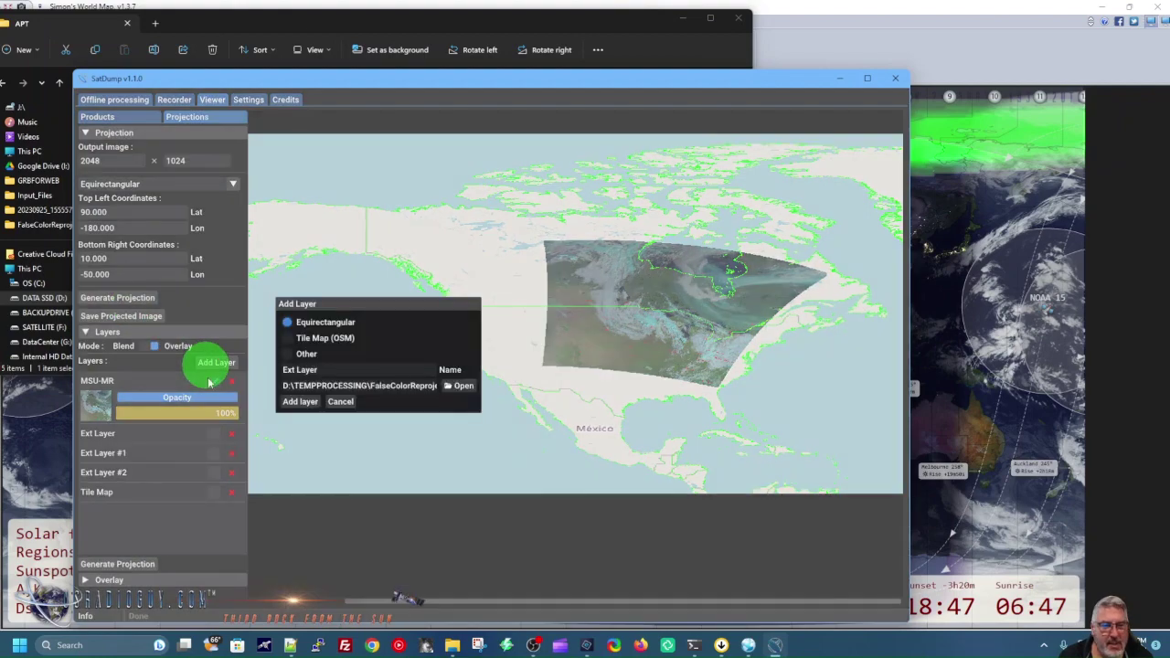
left_click(289, 645)
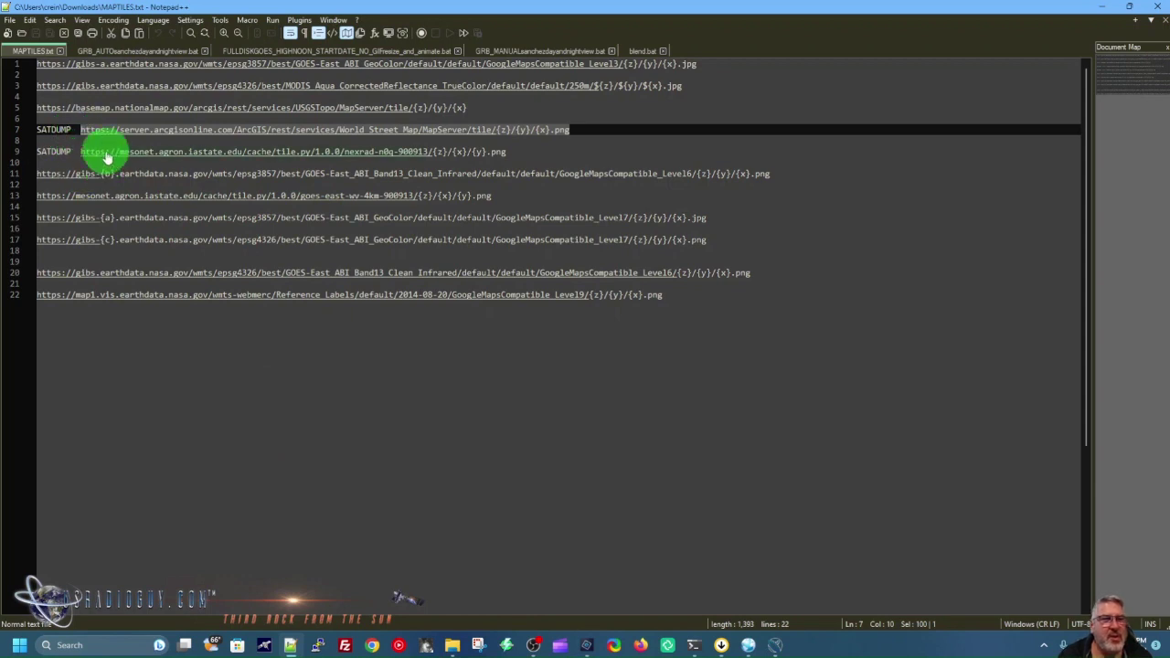
Step: Select the NEXRAD mesonet radar tile URL on line 9 of MAPTILES.txt, then return to SatDump
left_click_drag(81, 152, 531, 156)
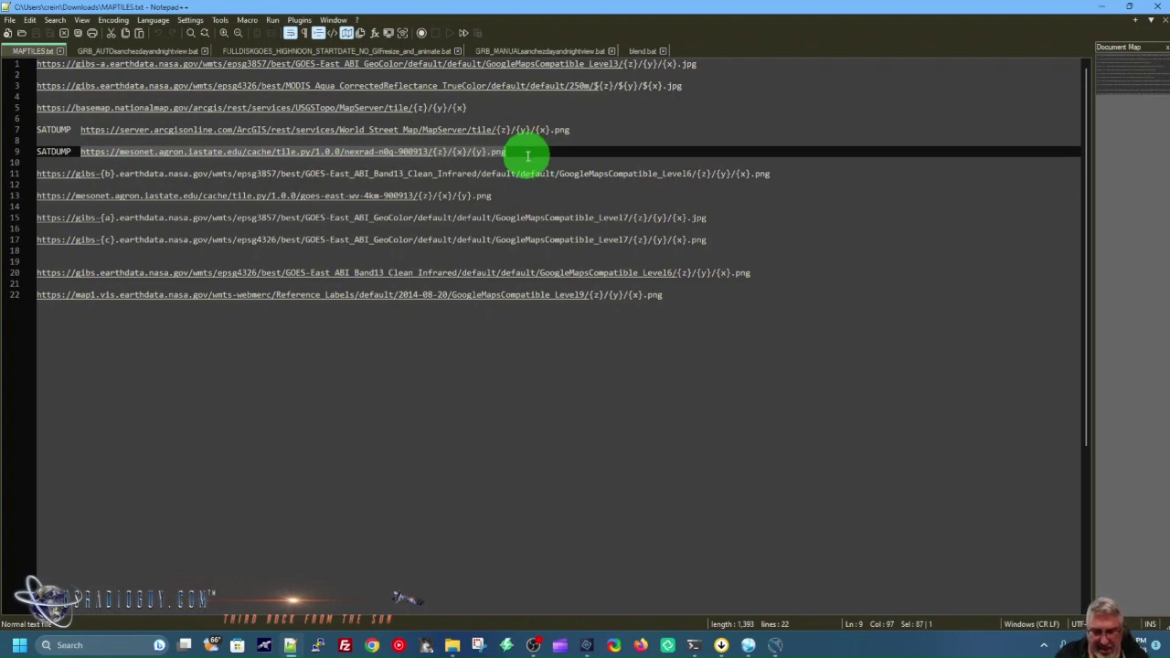
left_click(1103, 11)
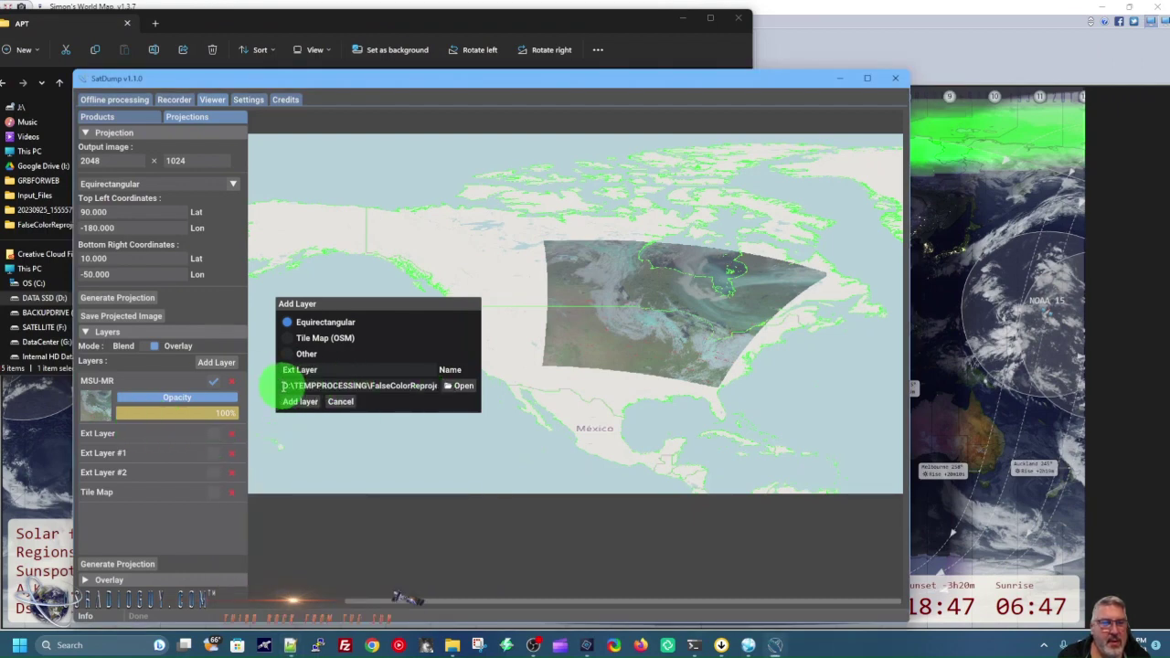
Step: Add a Tile Map layer with the copied NEXRAD radar URL replacing the default OpenStreetMap URL
left_click(287, 337)
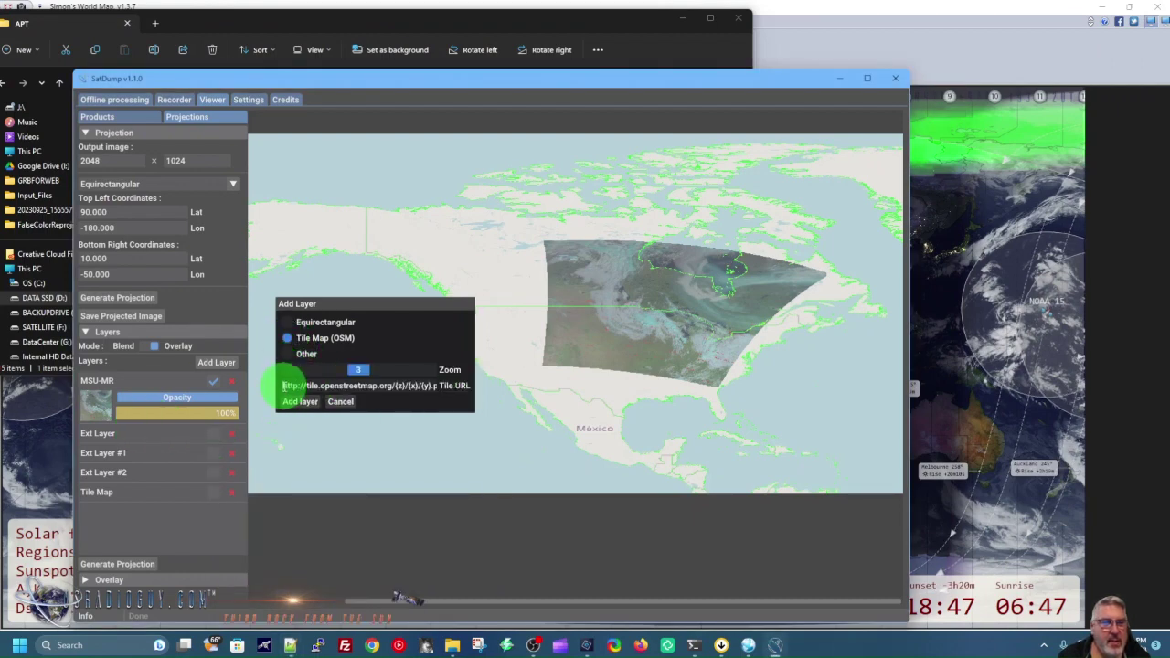
left_click_drag(284, 385, 494, 446)
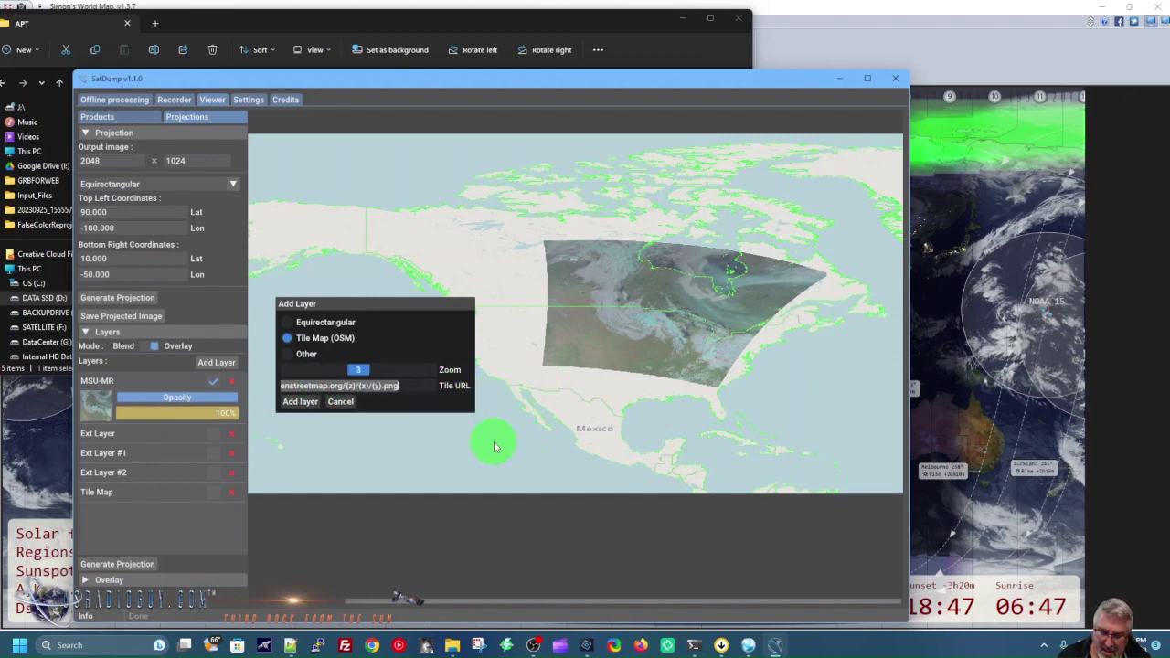
key("BackSpace")
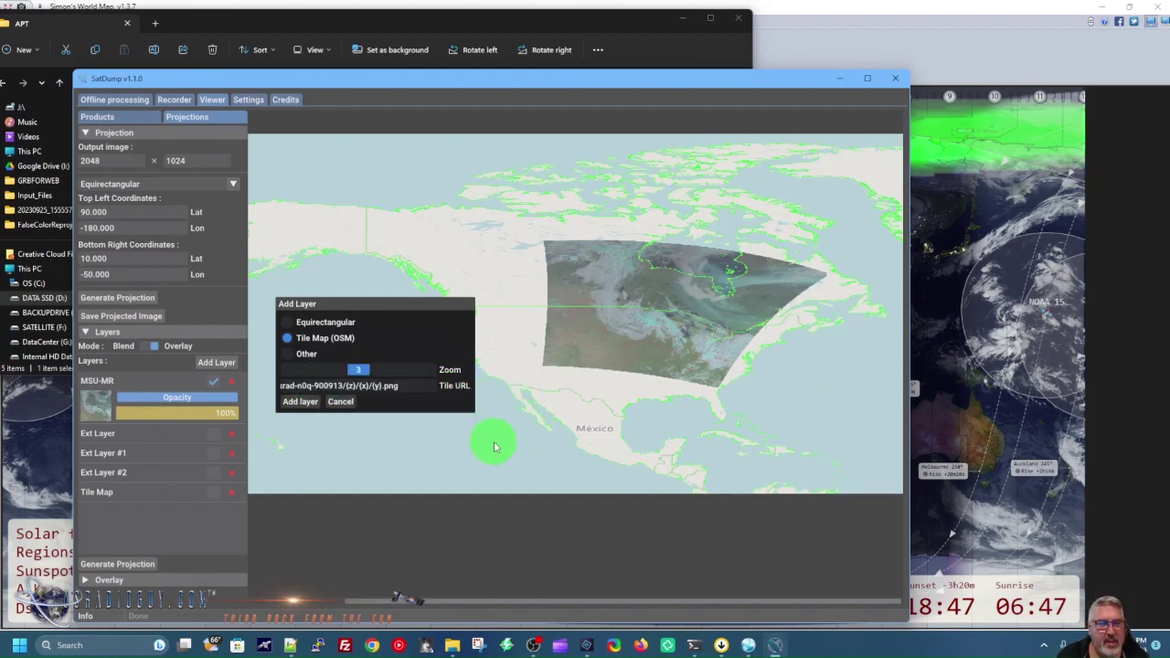
left_click(299, 411)
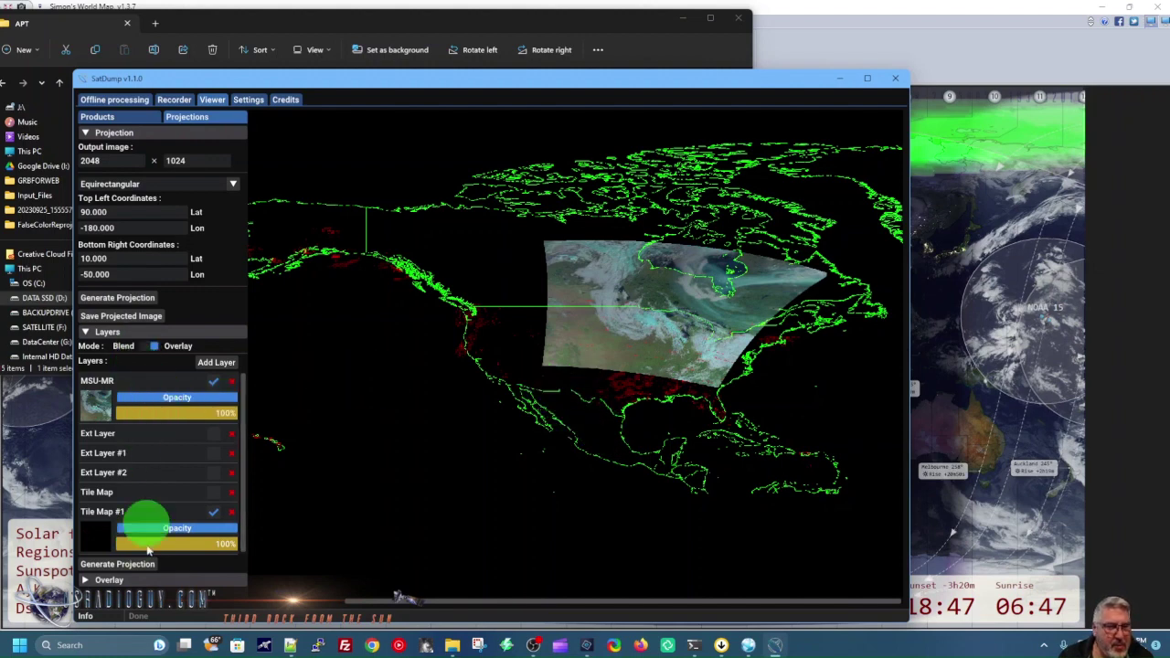
Step: Try Tile Map #1 above MSU-MR, then restore MSU-MR on top and regenerate the projection
left_click_drag(109, 524, 105, 382)
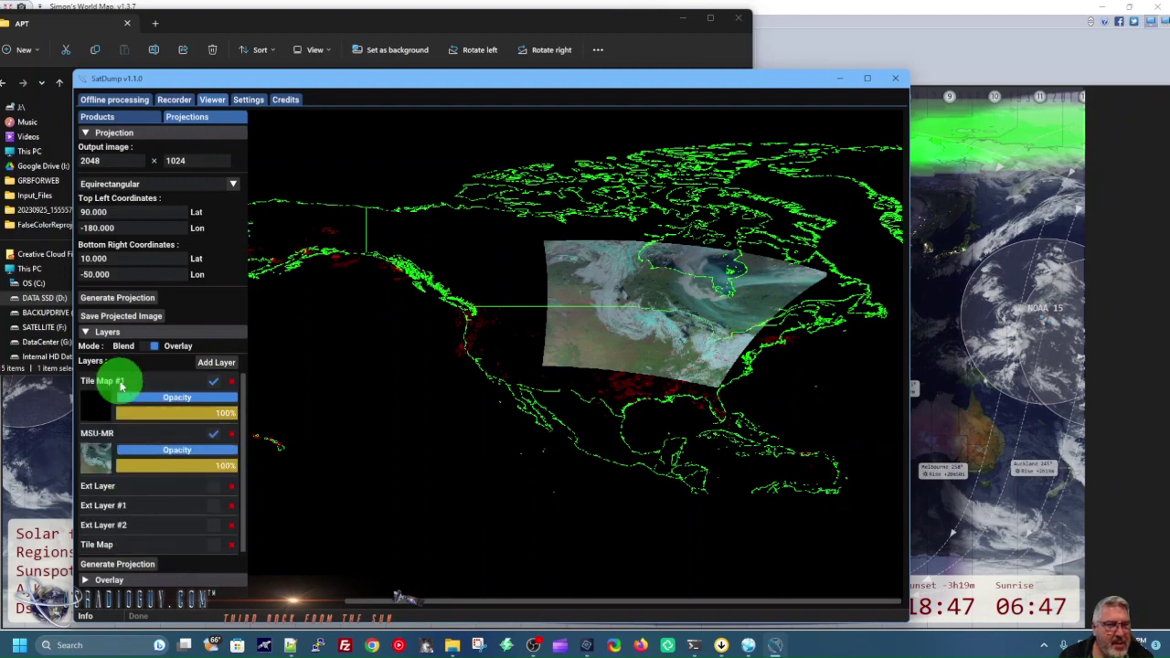
left_click(133, 303)
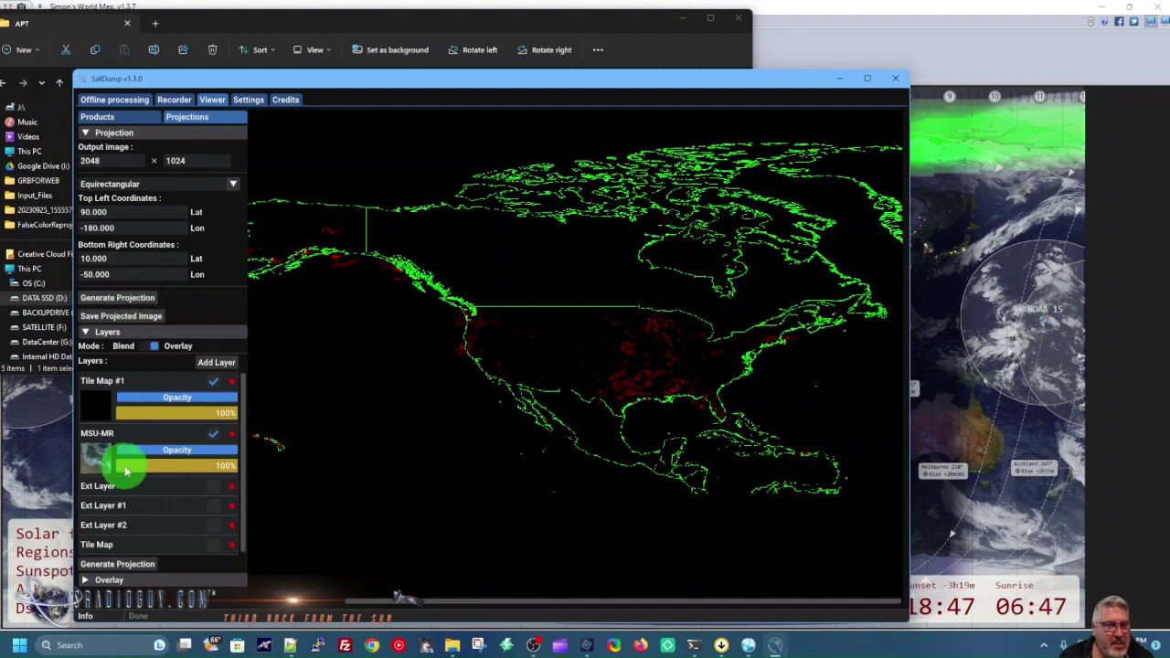
left_click_drag(100, 462, 105, 384)
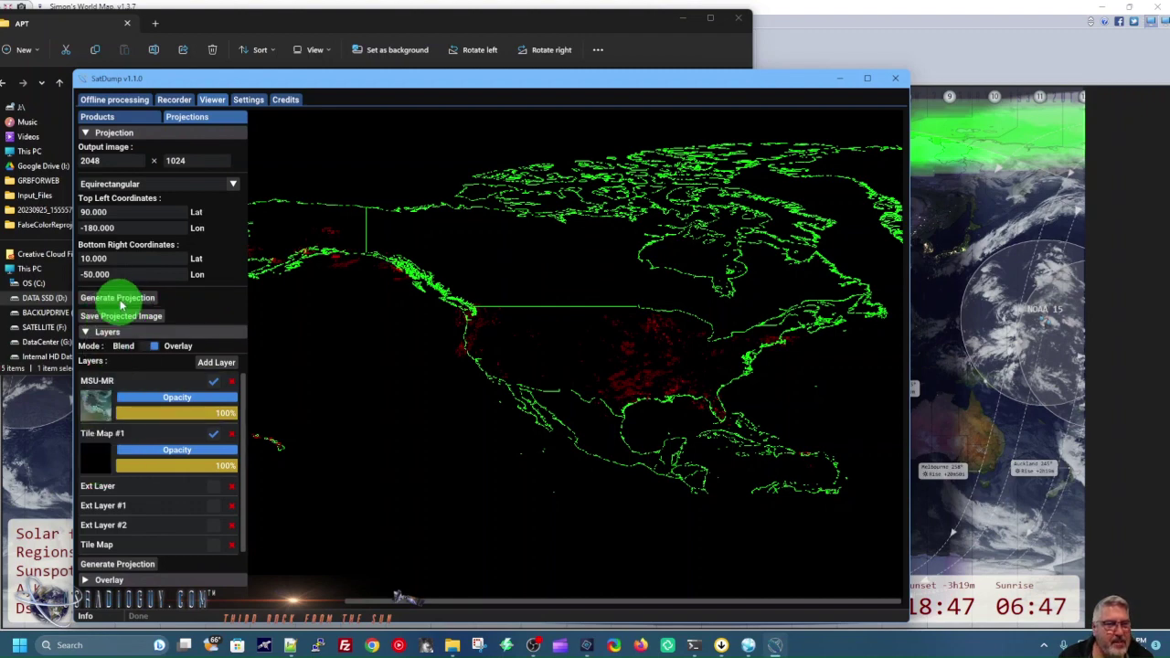
left_click(117, 298)
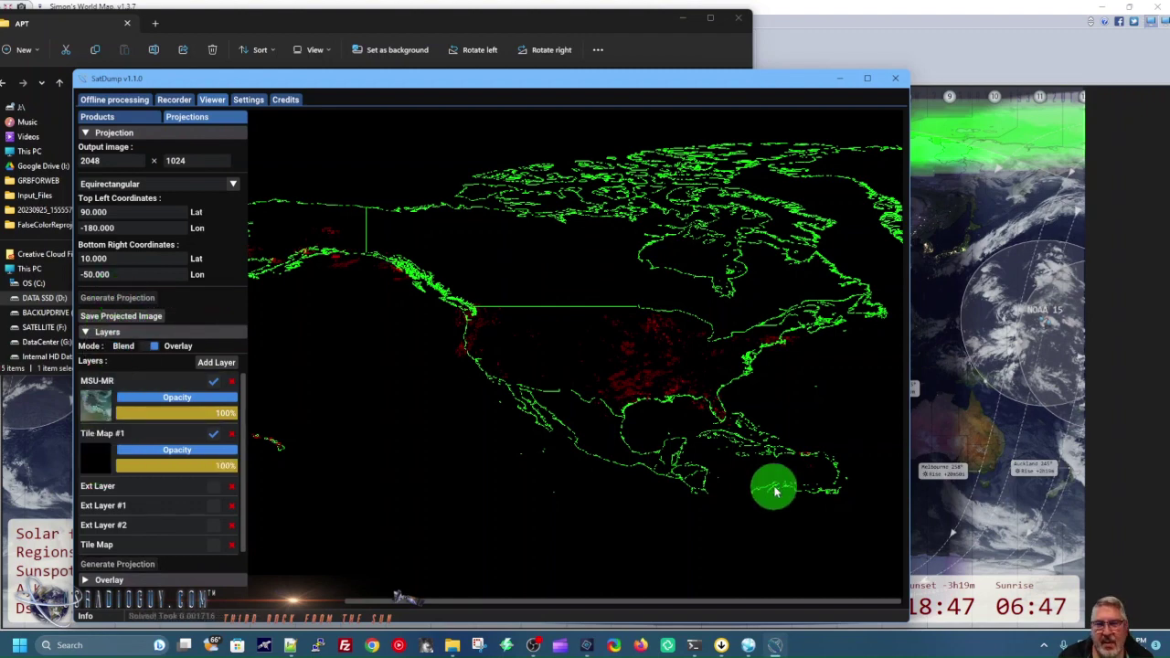
Step: Switch compositing to Blend, enable Ext Layer #1 at 100% opacity, and regenerate the projection
left_click(149, 345)
left_click(129, 302)
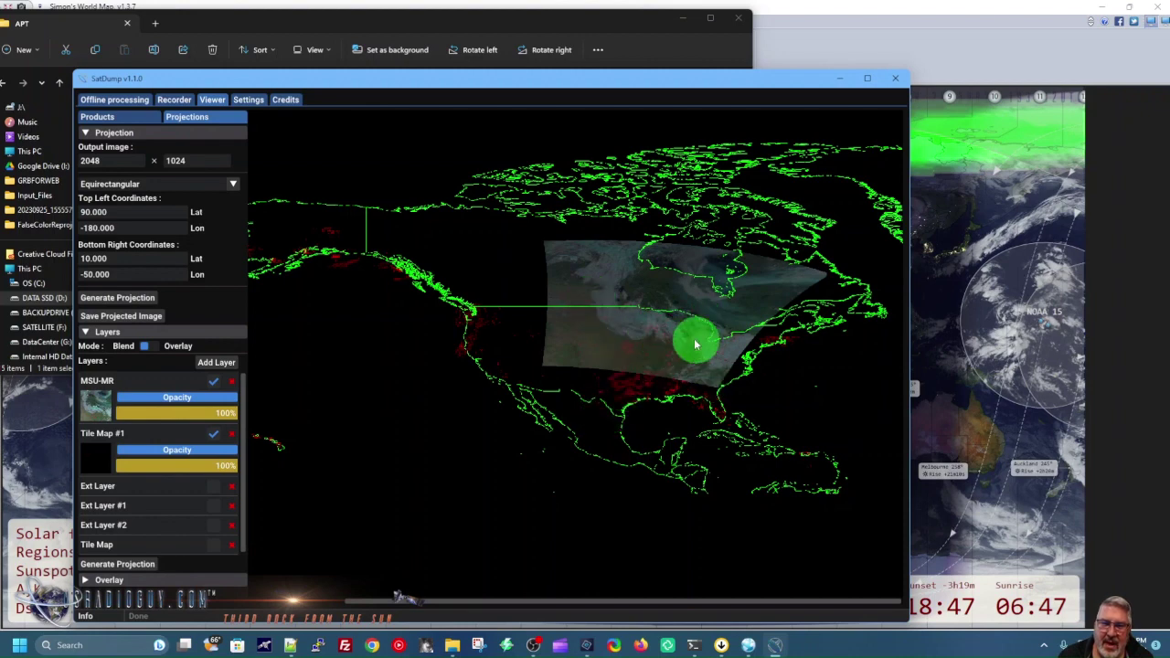
left_click(213, 506)
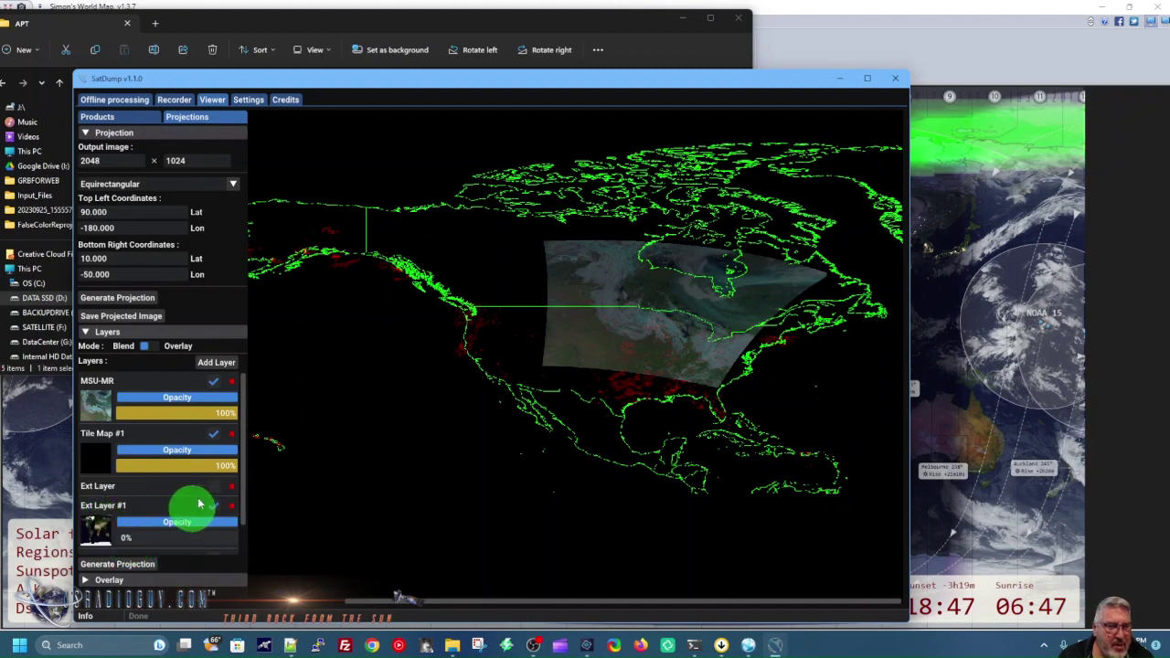
left_click(129, 299)
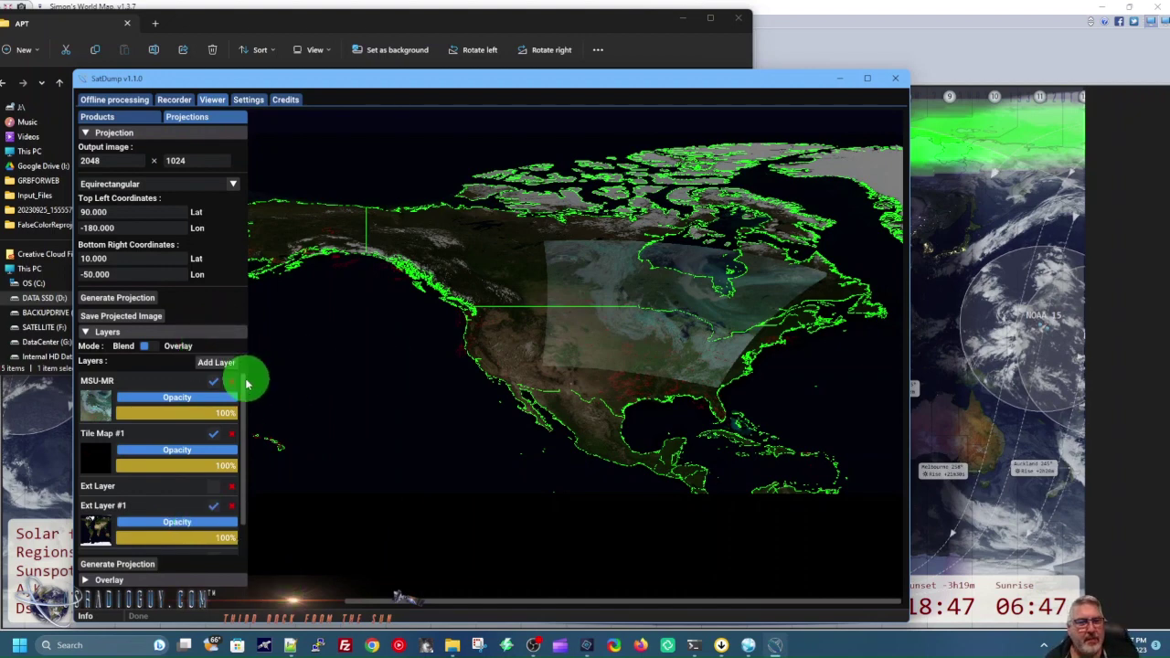
left_click(217, 365)
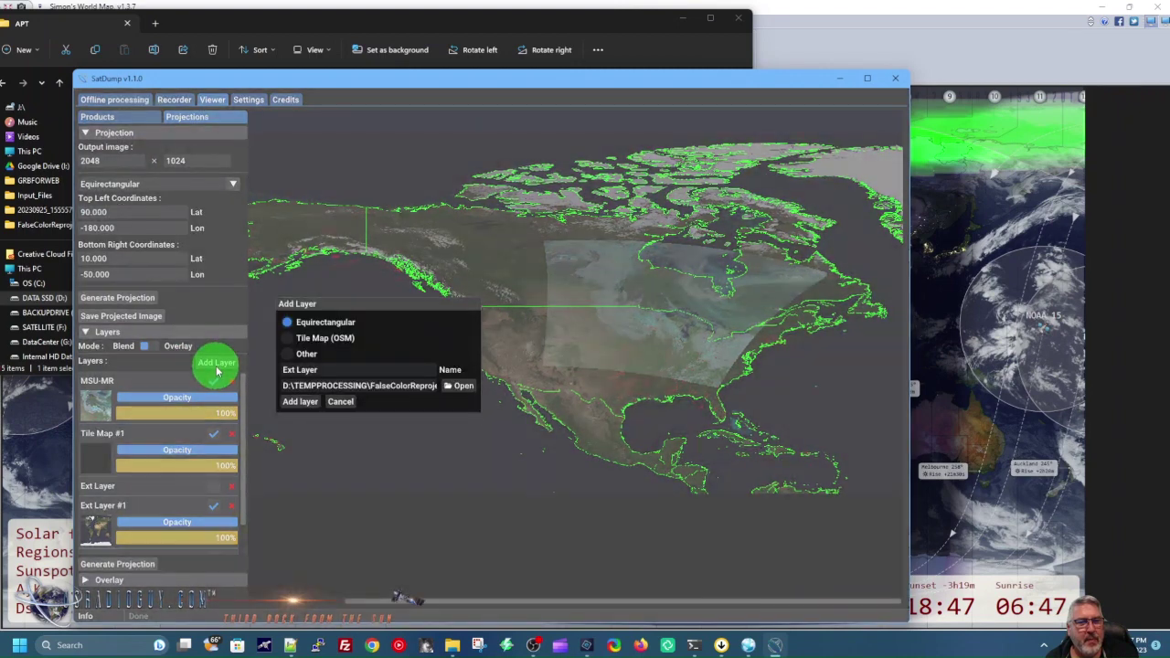
left_click(287, 357)
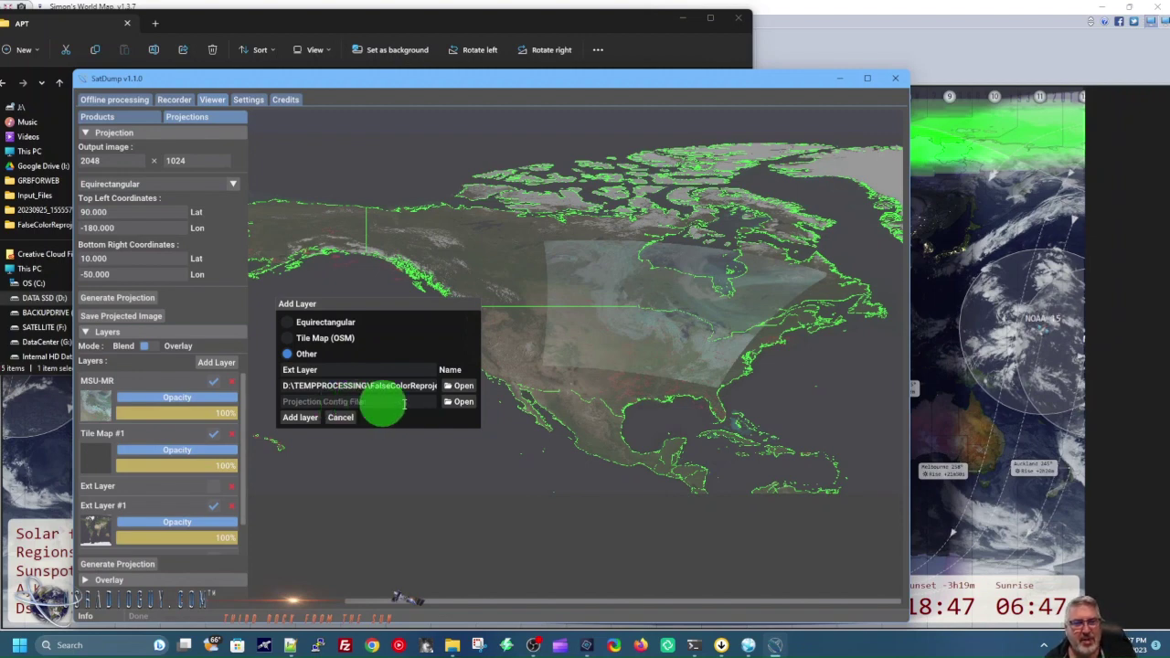
left_click(338, 421)
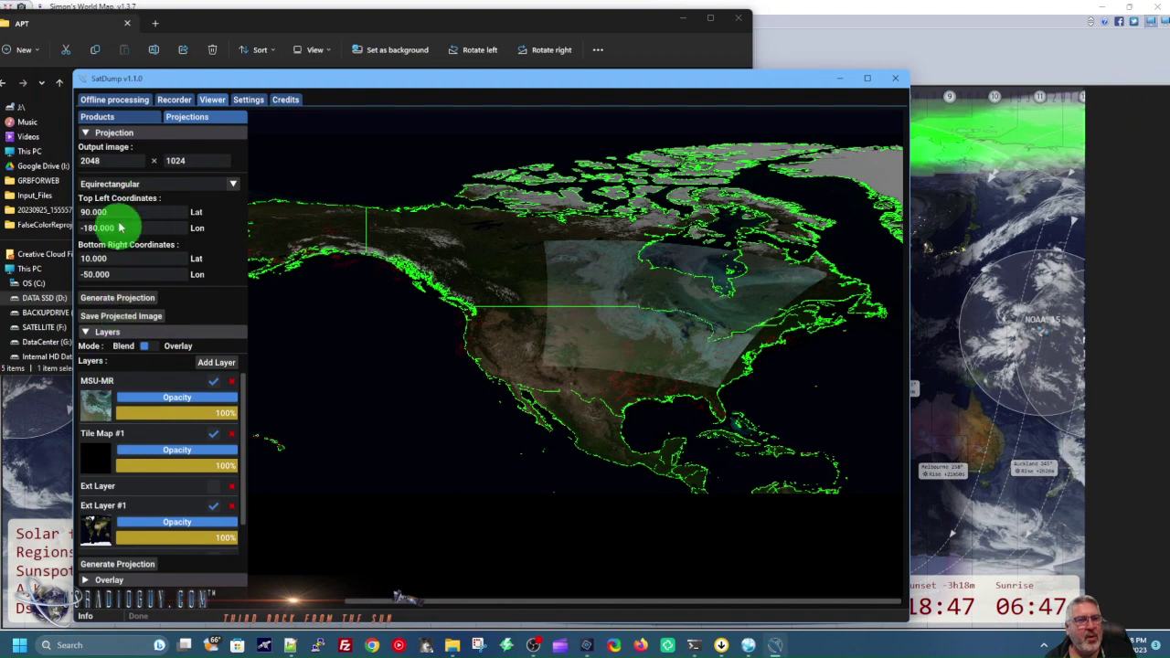
Step: Switch the output projection to Stereographic centred at 0,0 and regenerate it over Africa
left_click(137, 187)
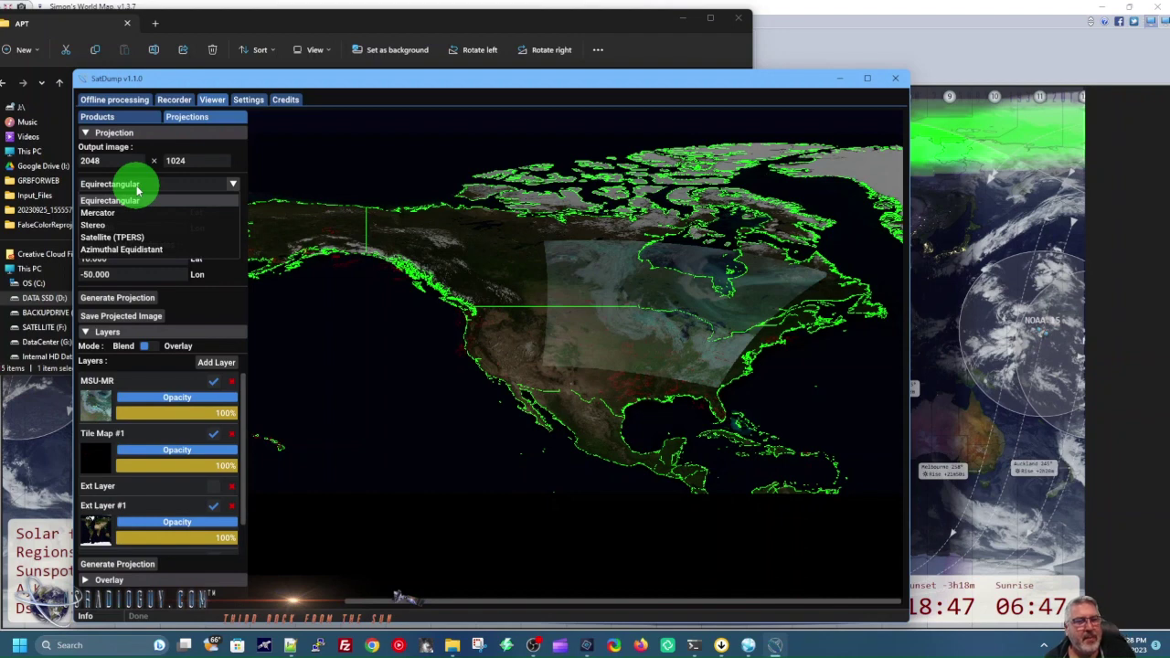
left_click(92, 224)
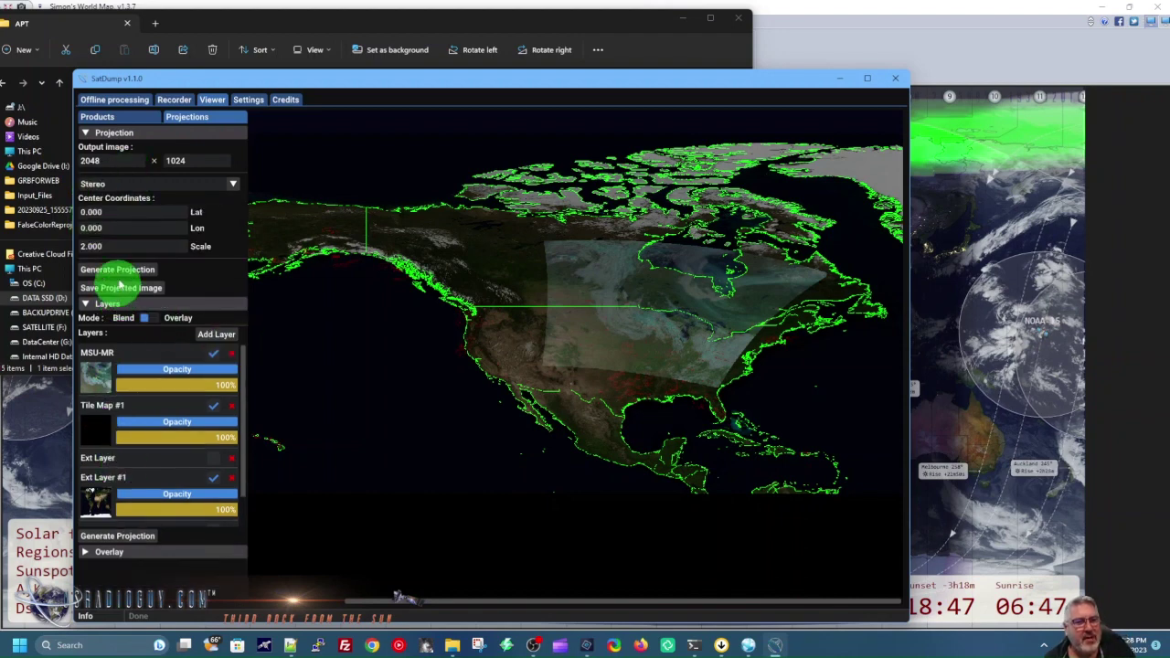
left_click(120, 271)
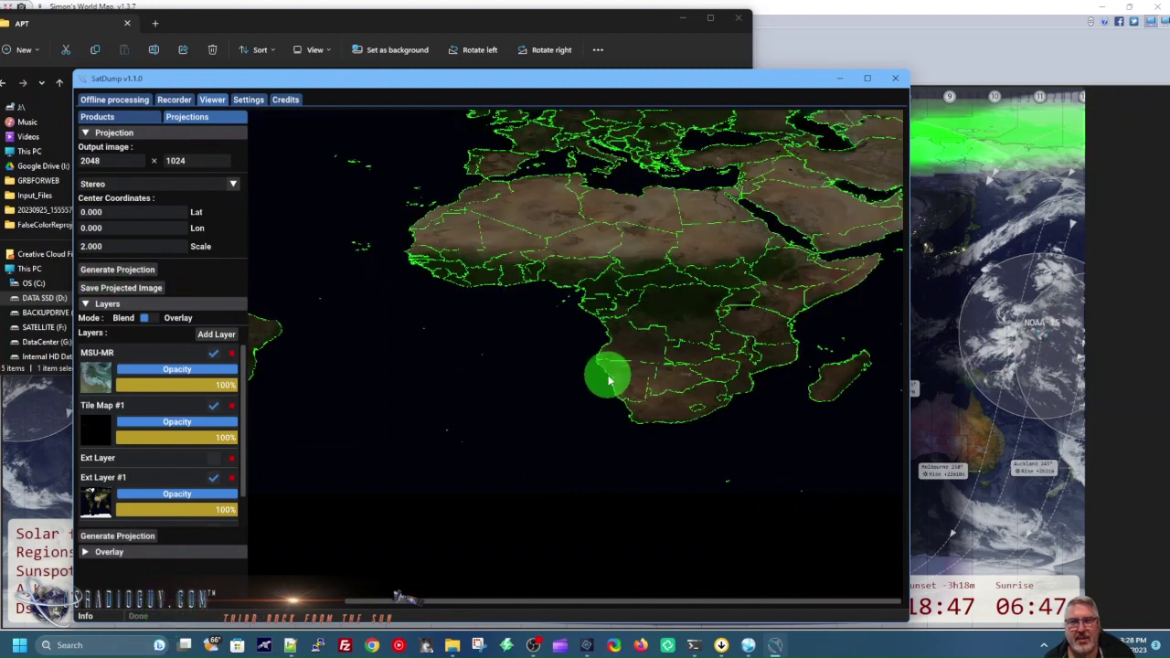
left_click_drag(570, 604, 387, 567)
left_click_drag(710, 603, 765, 596)
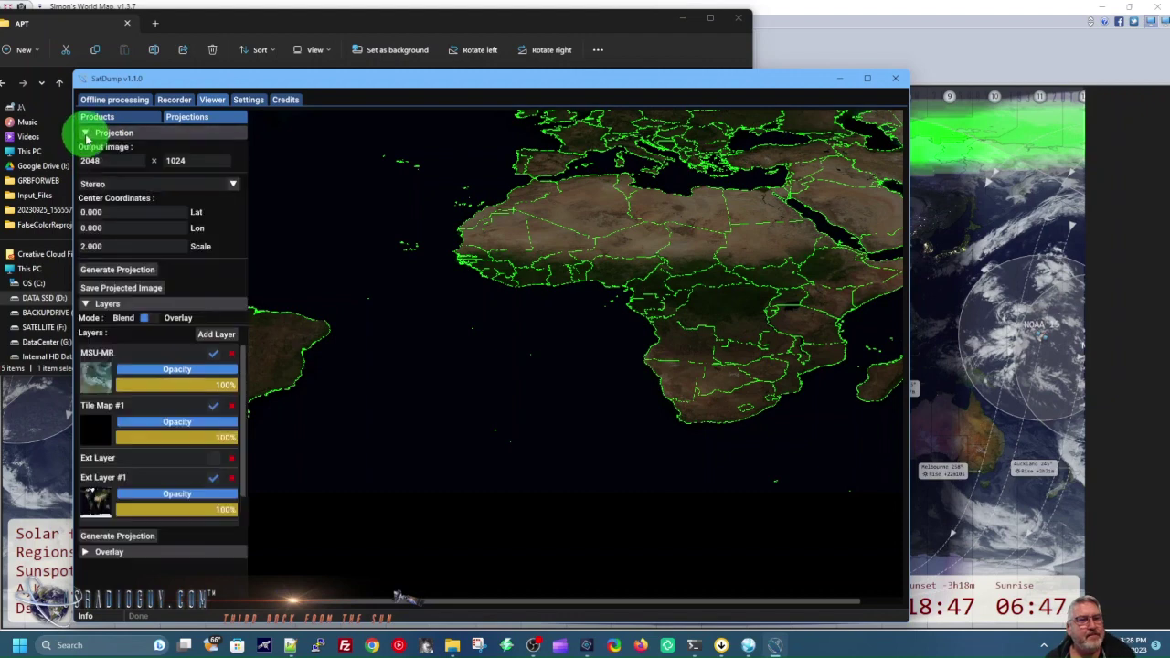
Step: Switch the projection to Mercator, regenerate it, and zoom in on North America
left_click(94, 188)
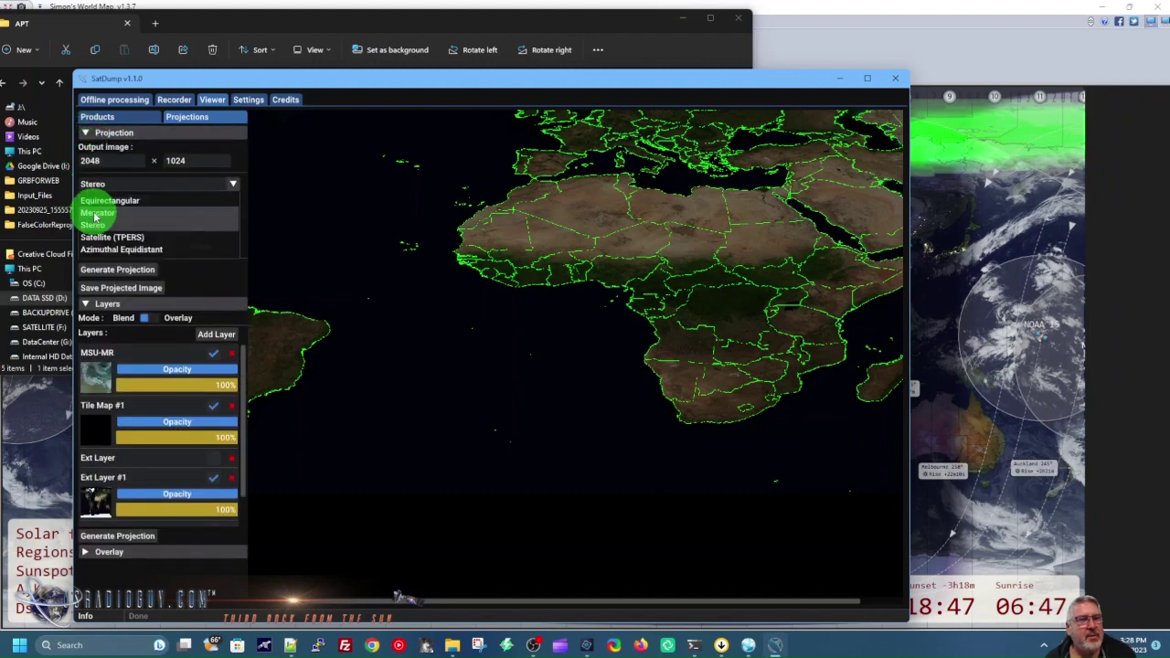
left_click(94, 204)
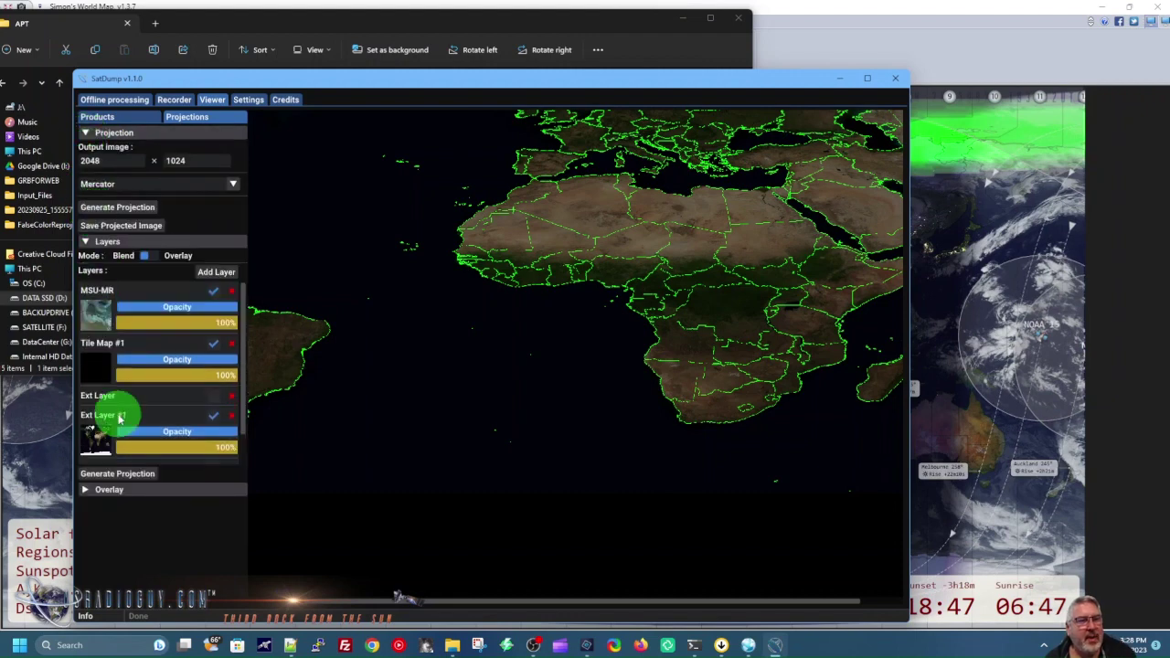
left_click(119, 207)
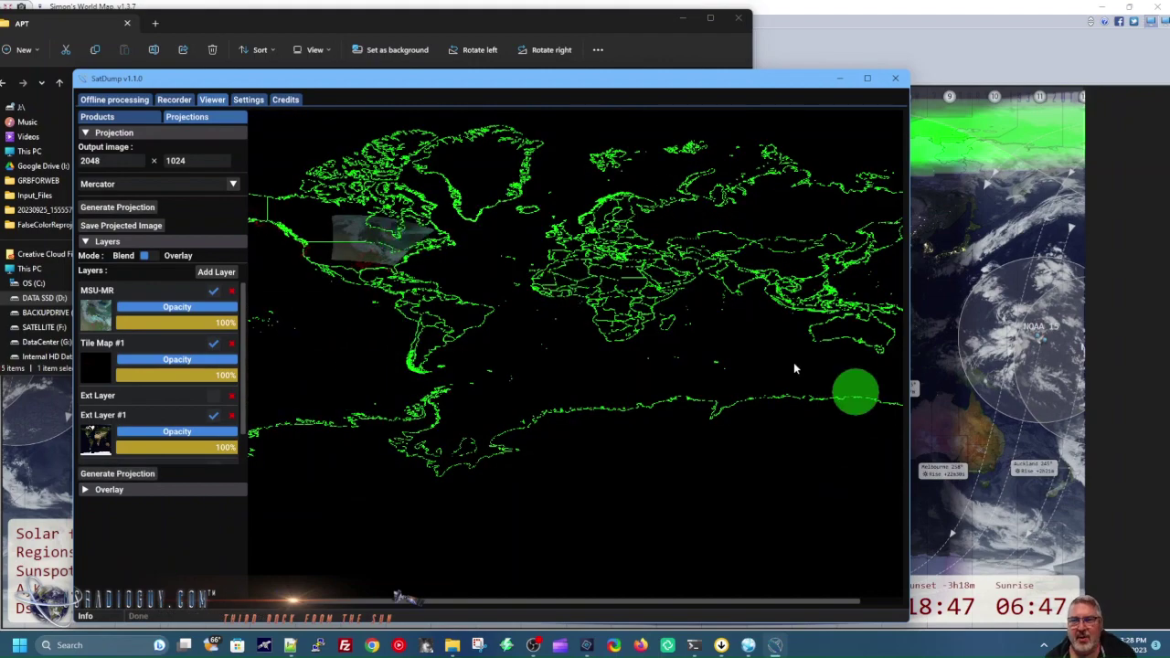
scroll(371, 272, "up", 2)
scroll(368, 228, "up", 3)
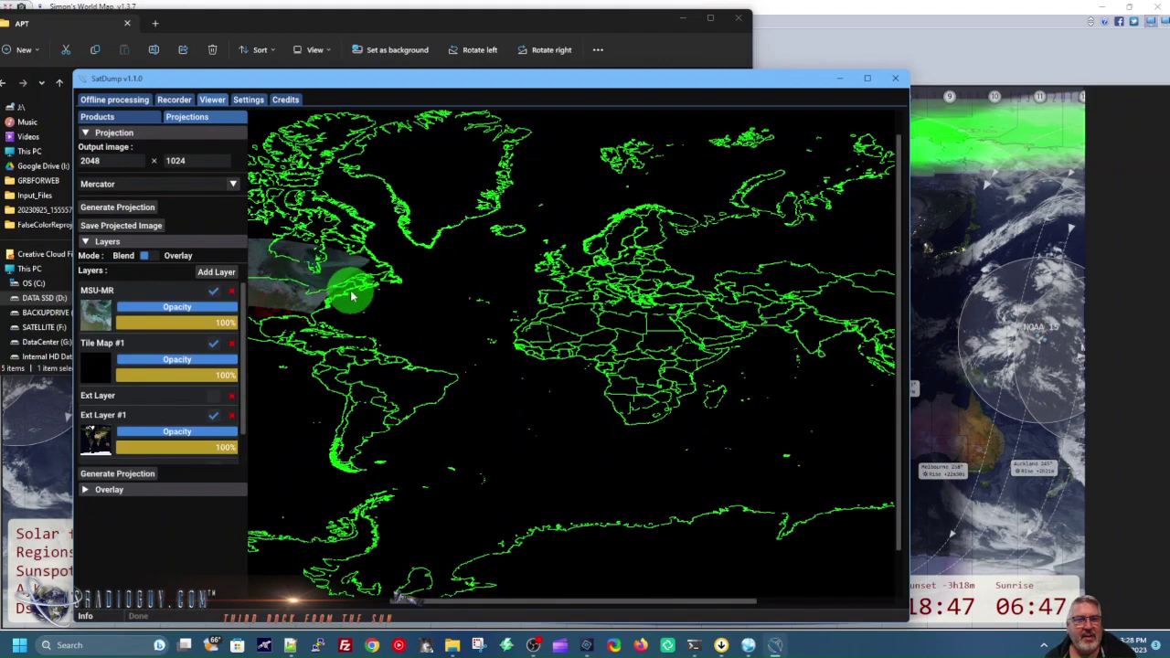
scroll(639, 402, "up", 2)
scroll(564, 371, "up", 3)
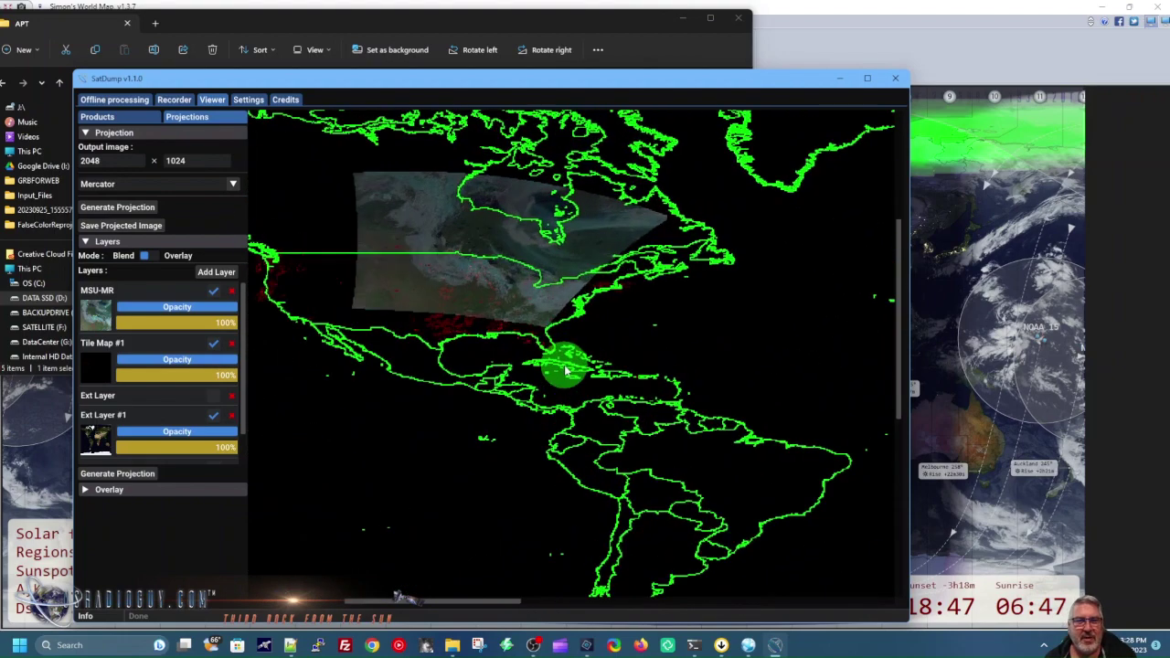
left_click_drag(512, 295, 579, 410)
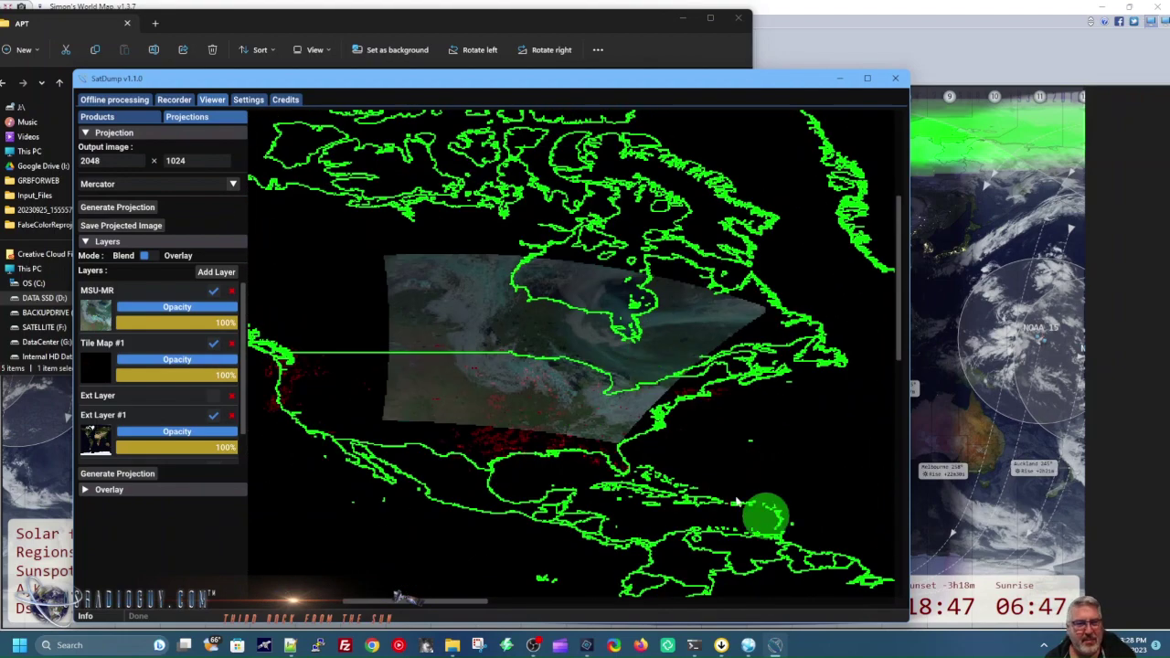
scroll(397, 334, "down", 2)
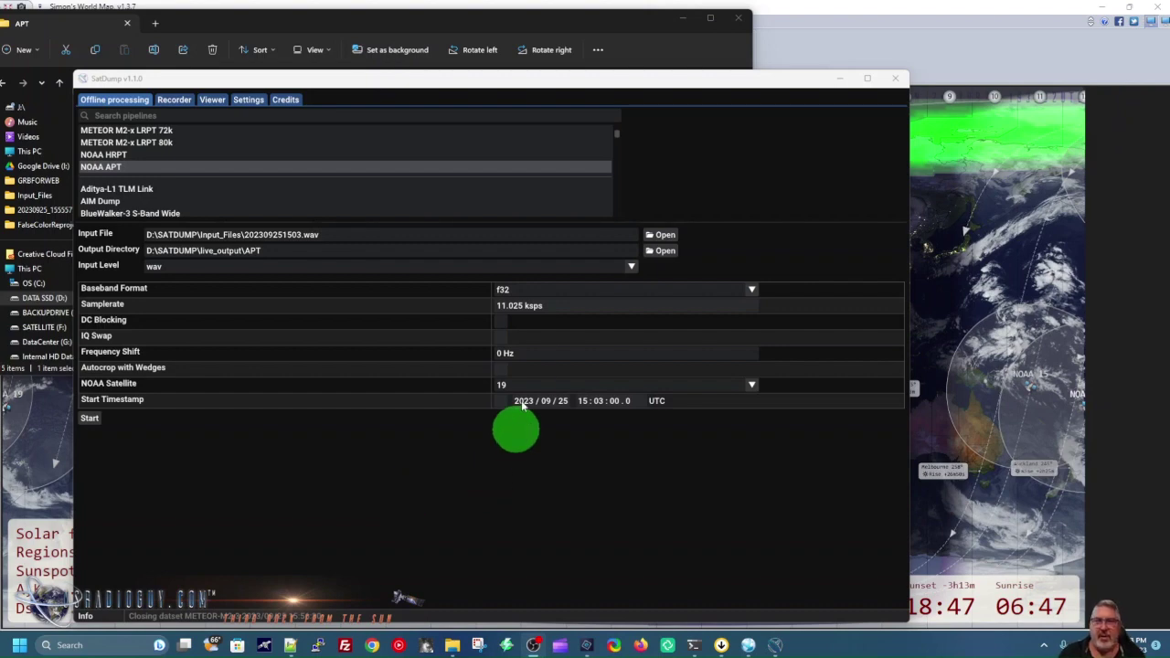
Step: Choose 202309251503.wav as the NOAA APT input file
left_click(655, 236)
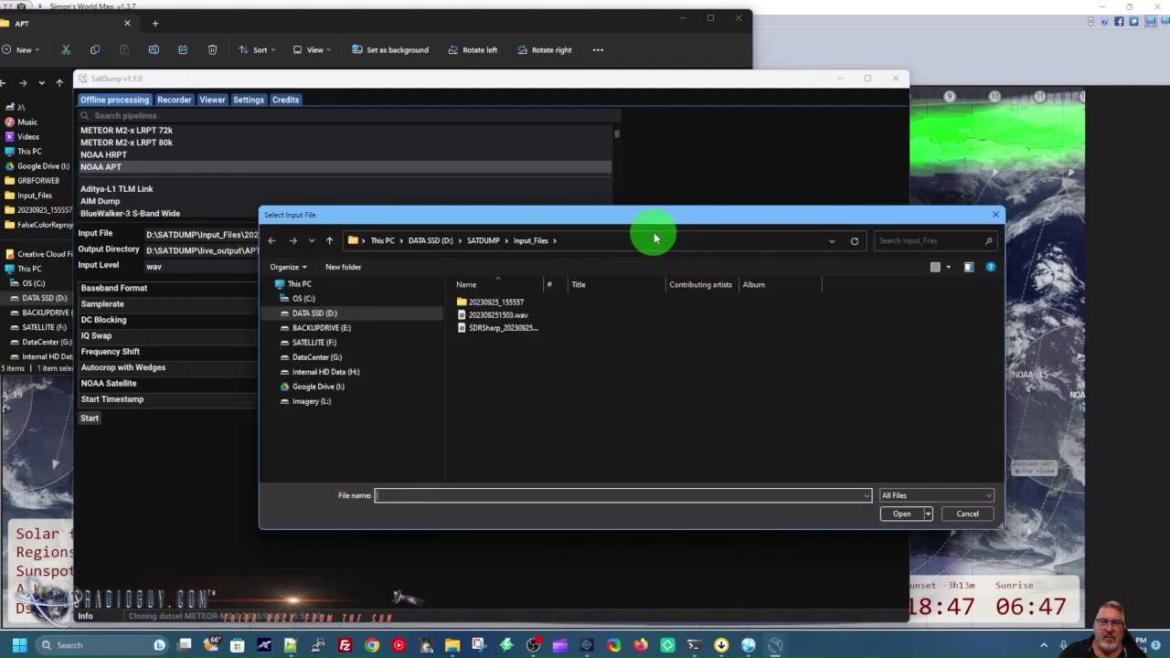
left_click(498, 315)
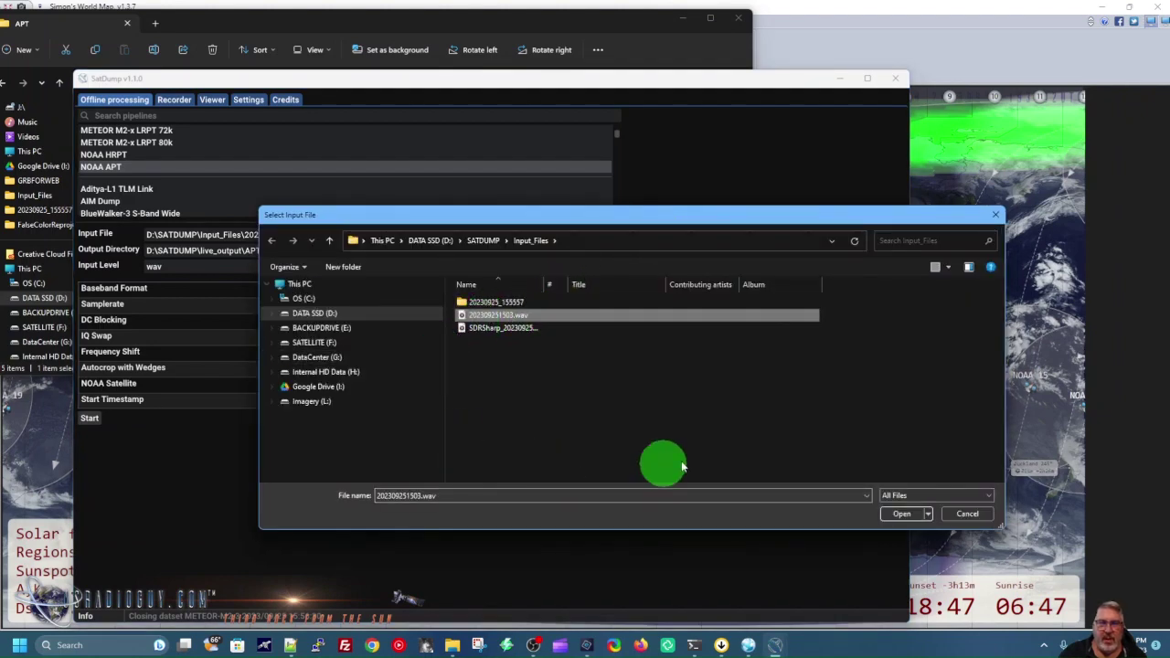
left_click(901, 514)
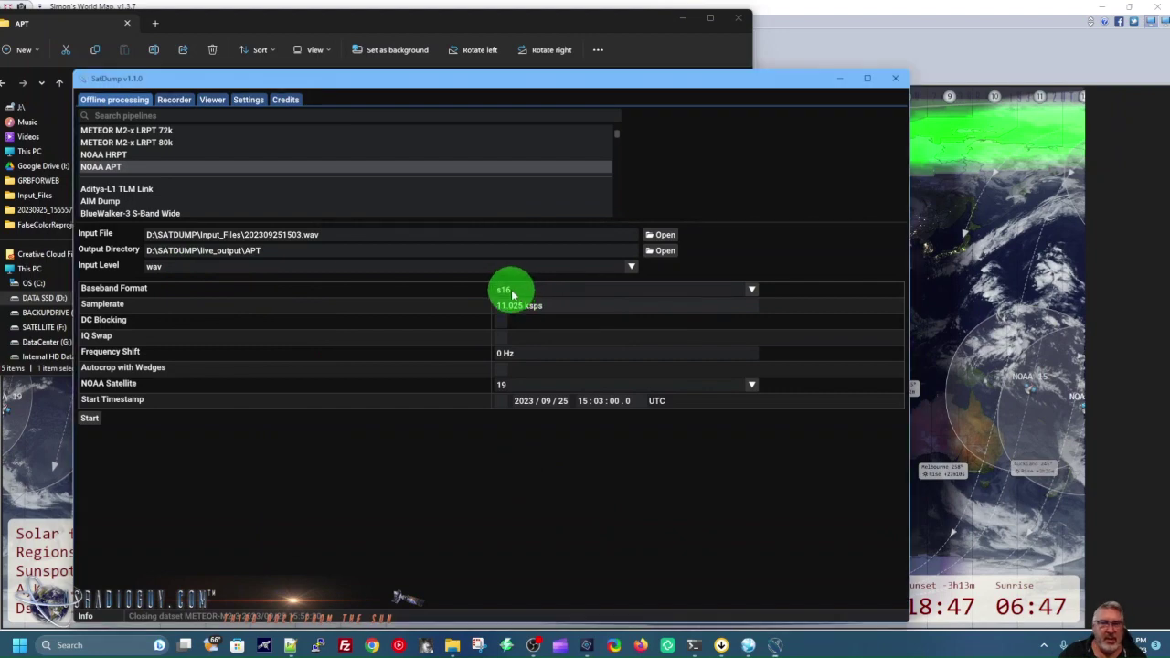
Step: Set baseband format to f32 and input level to wav, and keep the fixed 2023/09/25 15:03:00 UTC timestamp
left_click(510, 293)
left_click(503, 343)
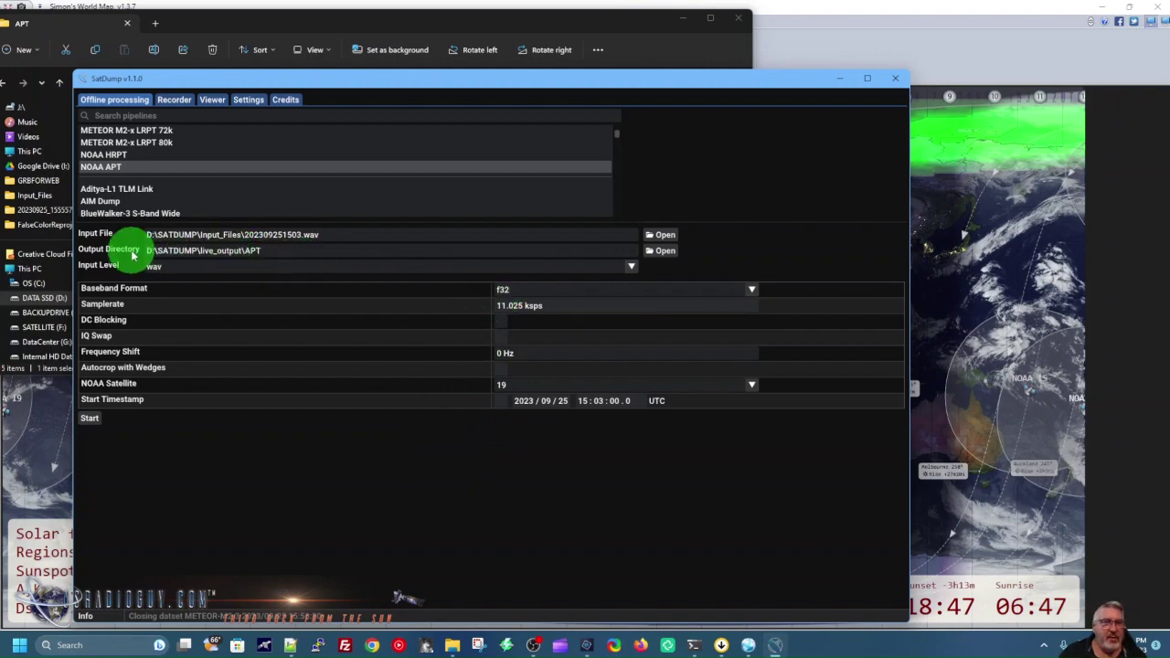
left_click(156, 270)
left_click(157, 298)
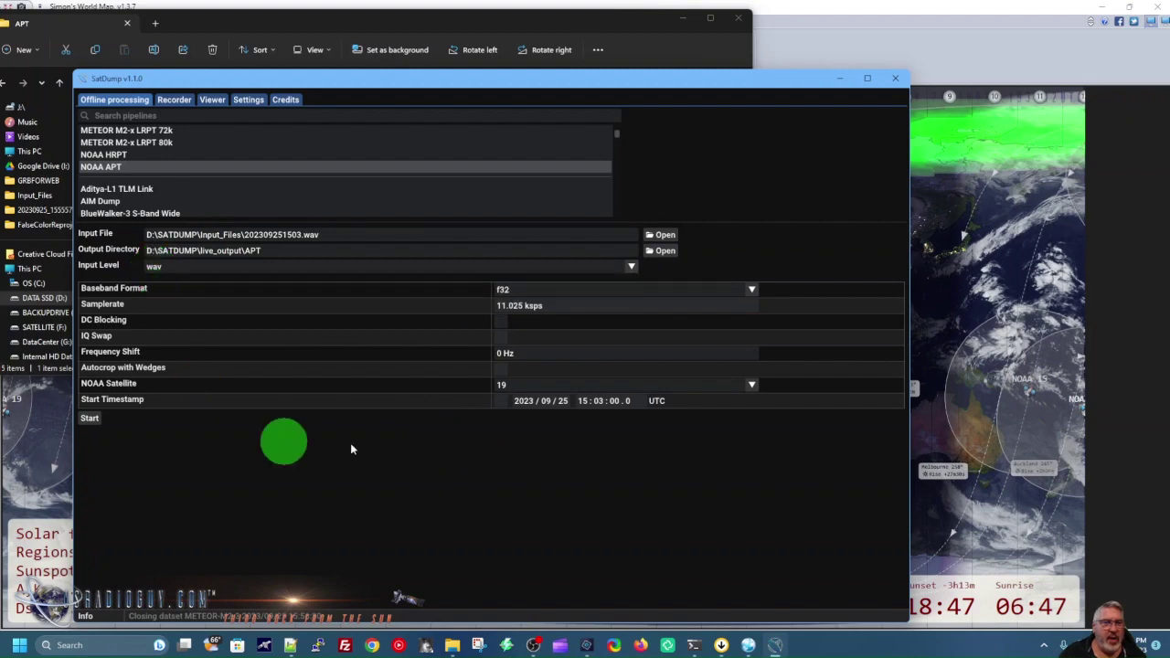
left_click(502, 404)
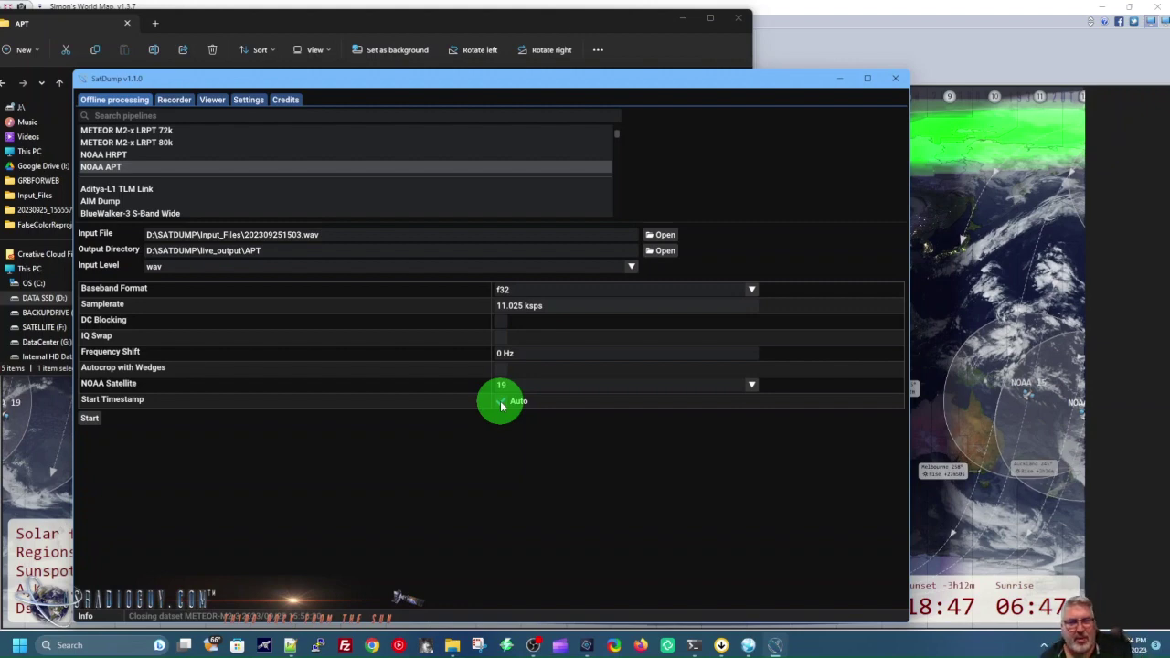
left_click(501, 403)
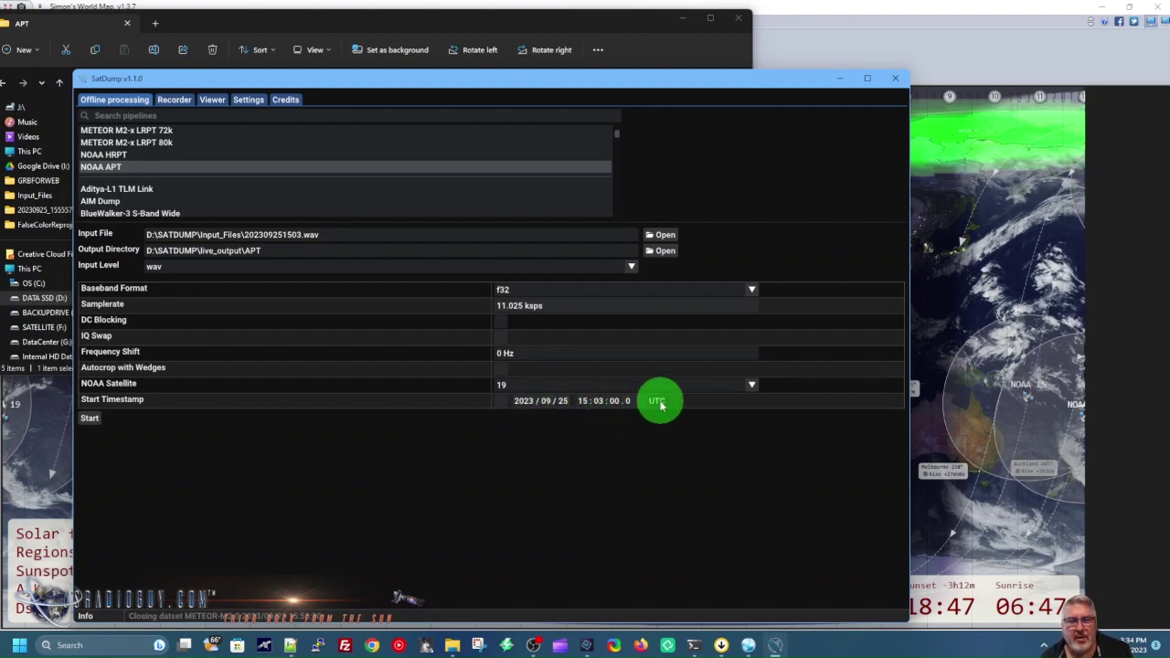
Step: Run the NOAA APT decode, producing MCIR, MSA and MCIR_Rain composites in live_output\APT
left_click(89, 420)
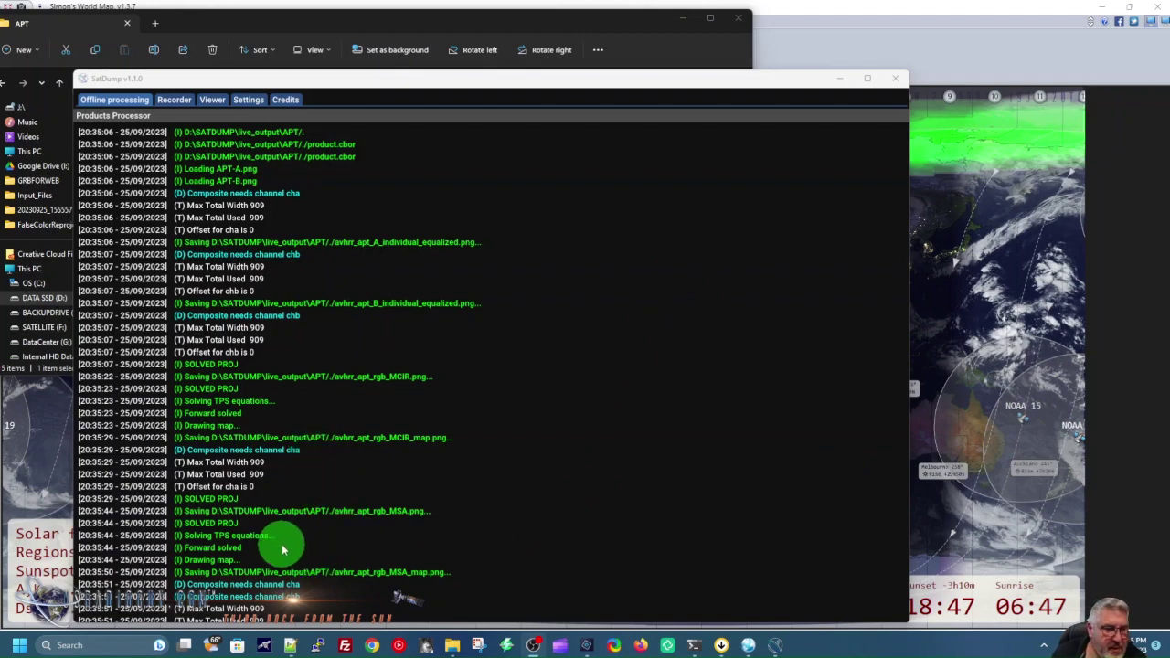
left_click(319, 557)
scroll(347, 546, "down", 1)
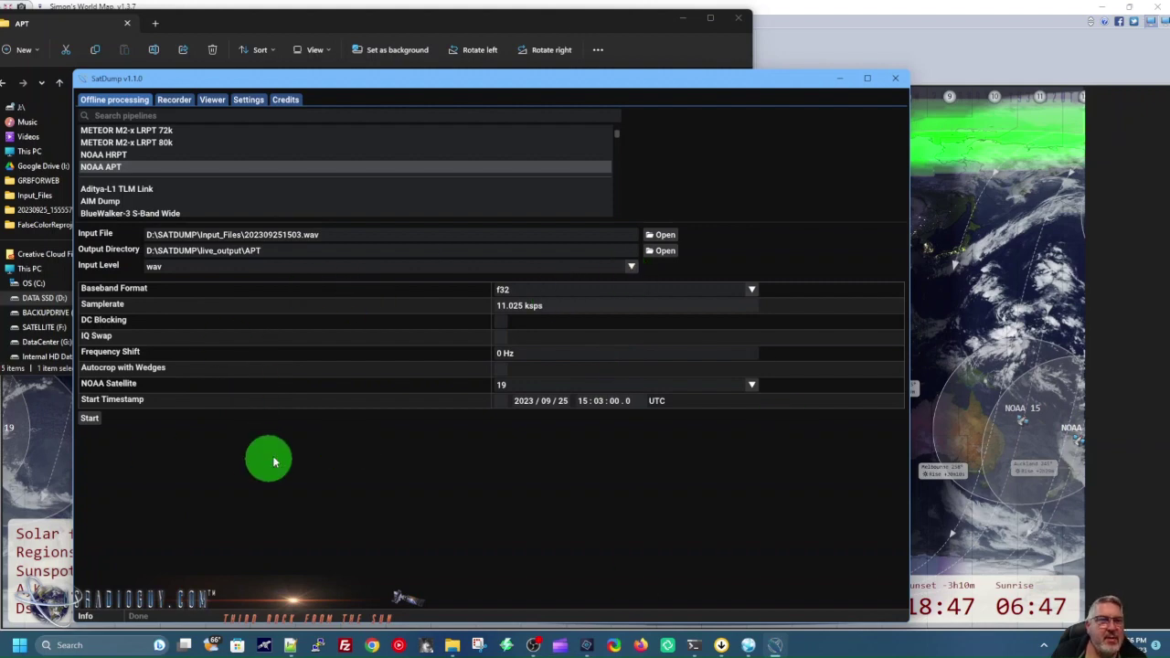
Step: Display the NOAA-19 AVHRR APT products in SatDump's Viewer, then bring up File Explorer
left_click(213, 100)
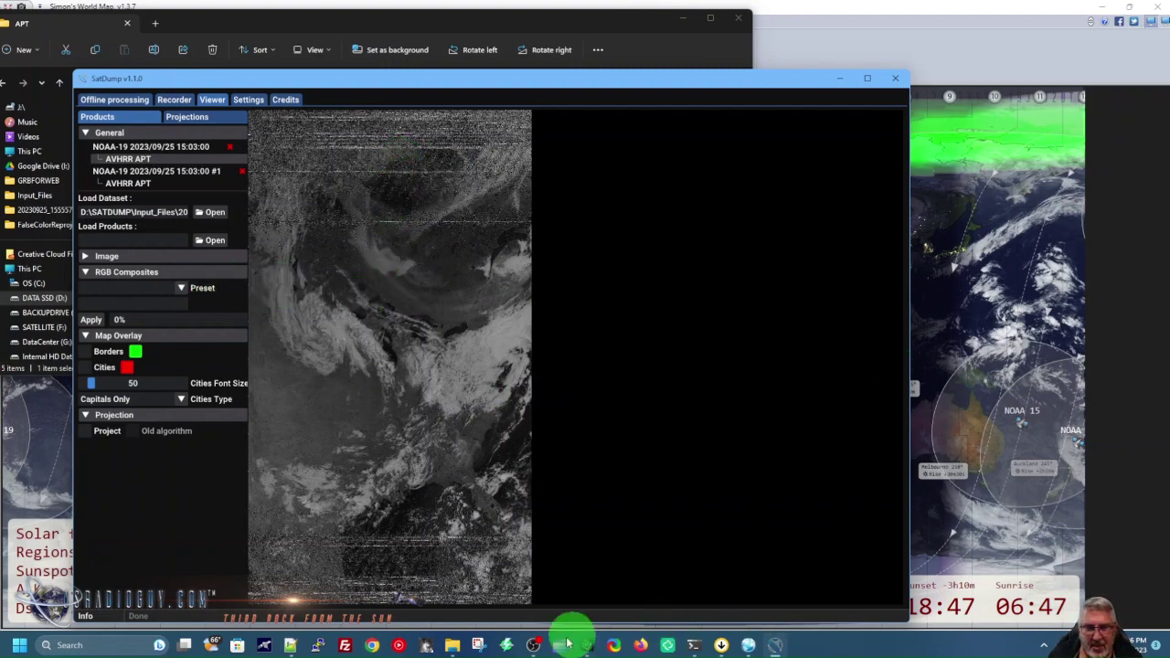
left_click(452, 645)
Step: Open avhrr_apt_rgb_MSA.png from the live_output\APT folder in Photoshop Elements
left_click(488, 583)
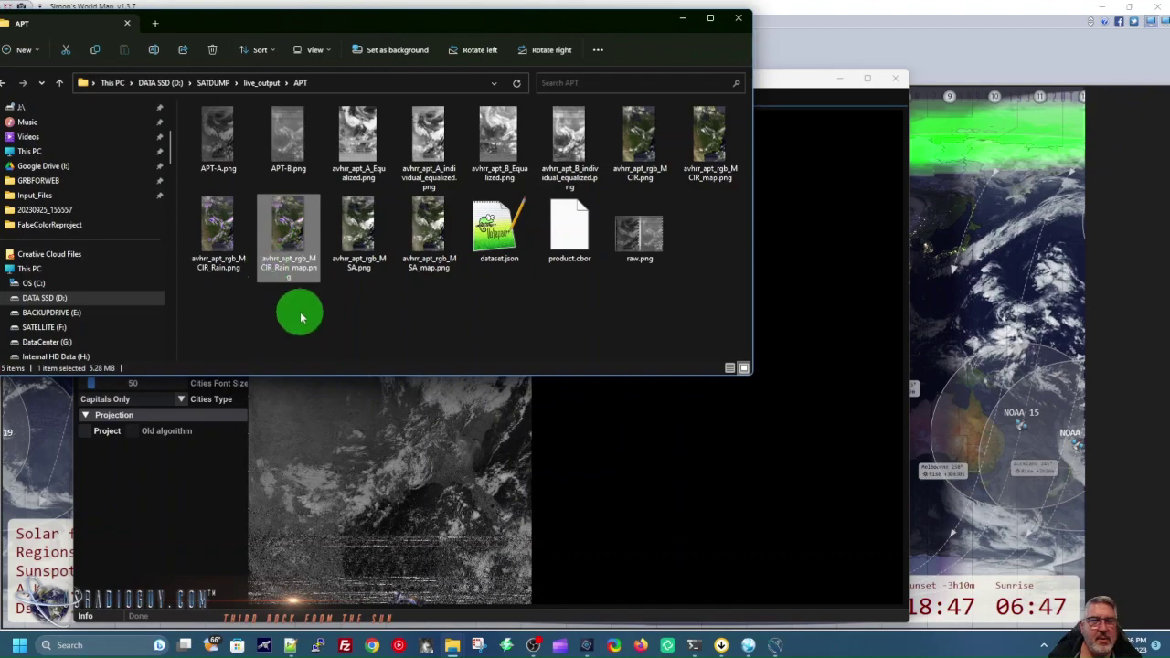
left_click(346, 233)
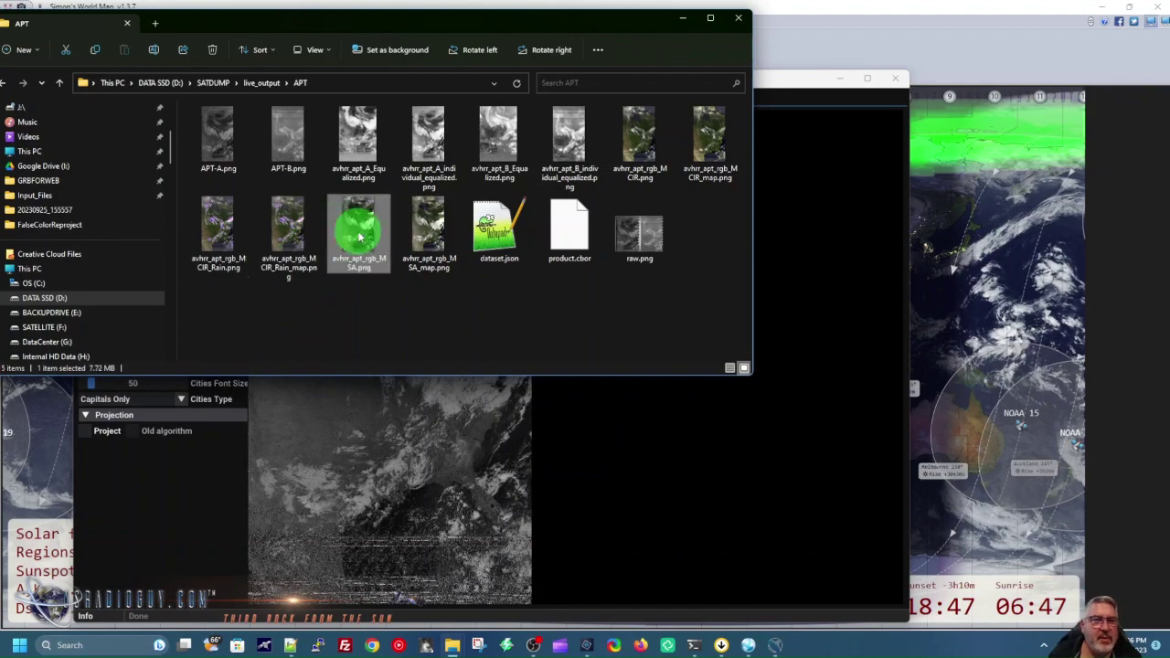
double_click(359, 233)
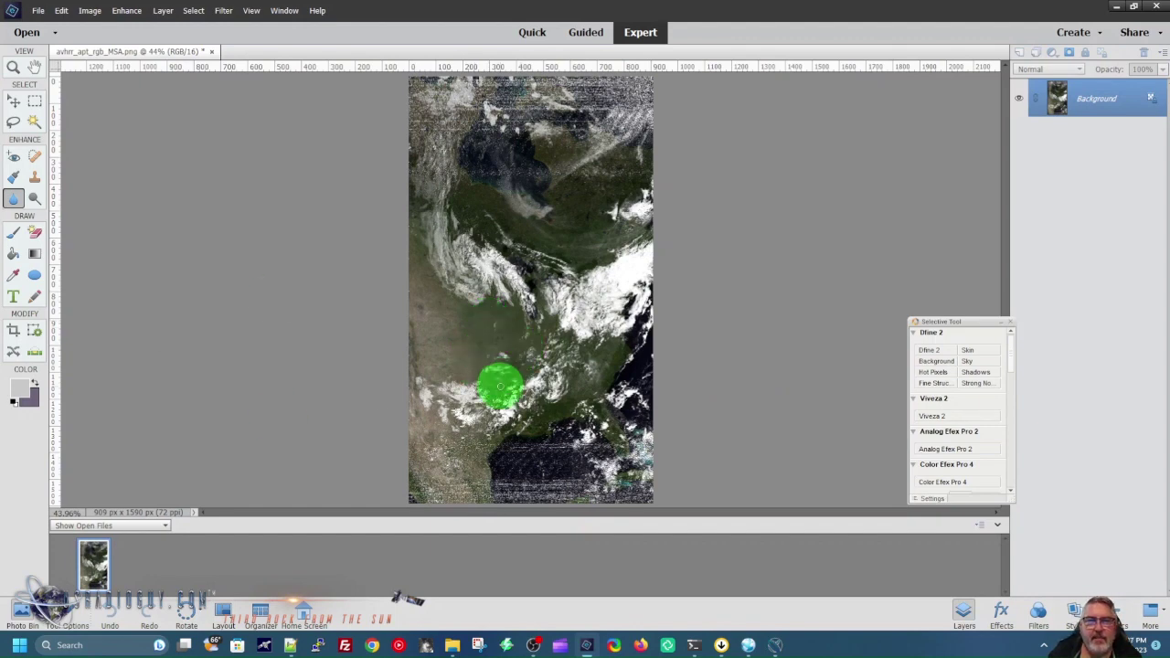
Step: Return to the APT folder window and open avhrr_apt_rgb_MCIR.png in Photoshop Elements
left_click(779, 649)
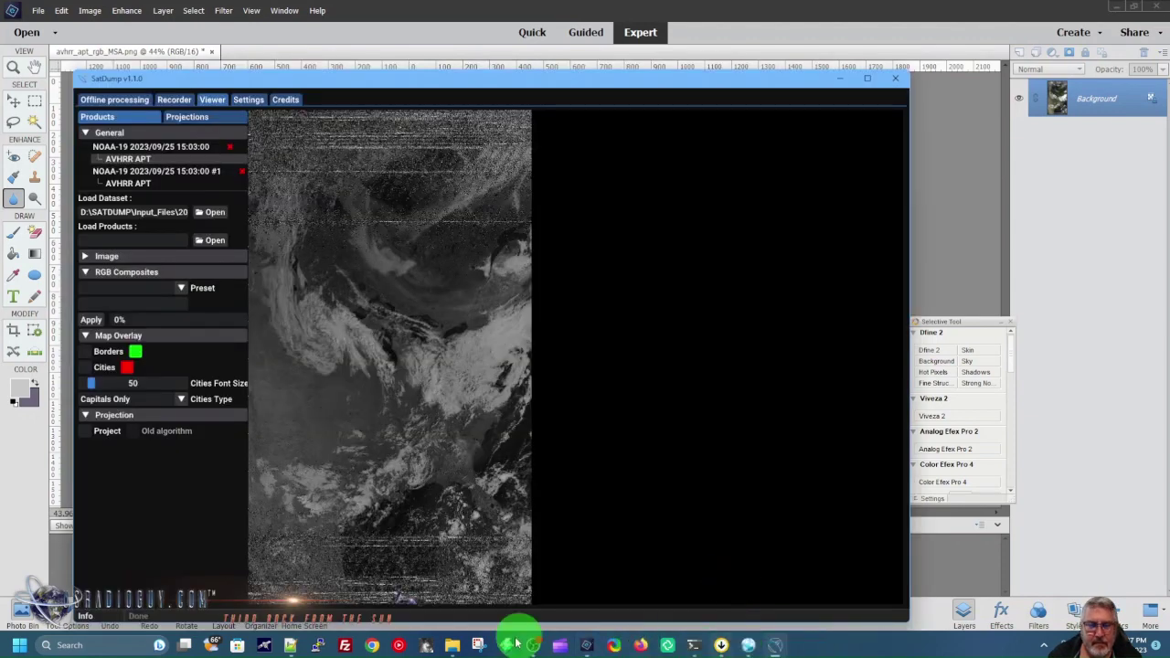
left_click(451, 646)
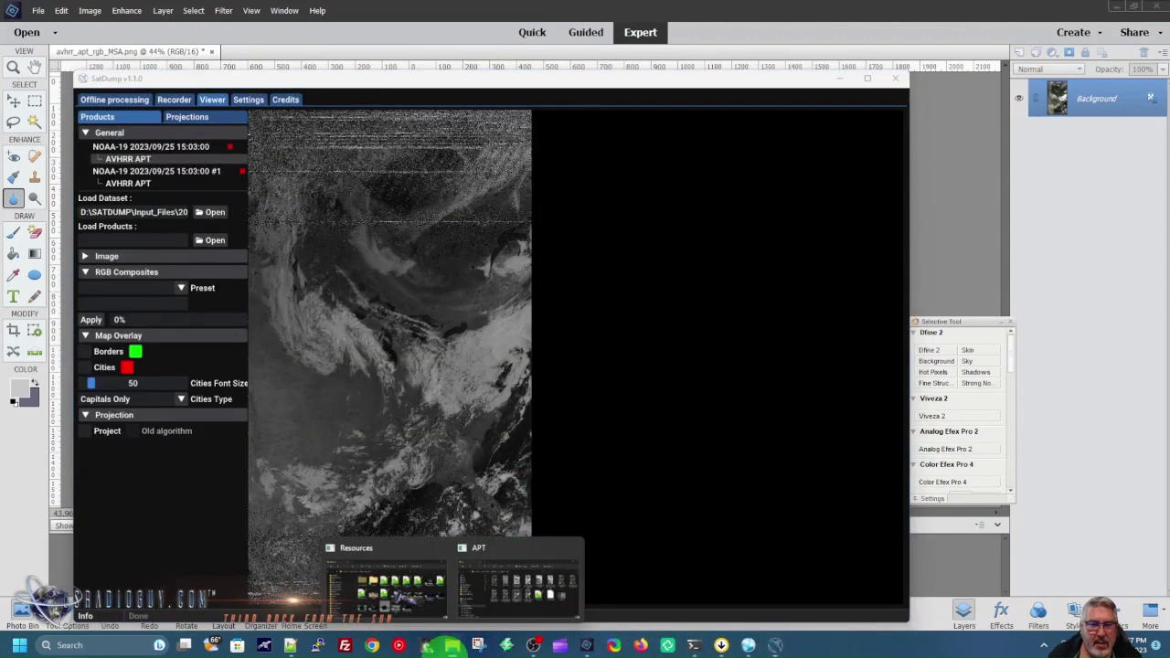
left_click(528, 590)
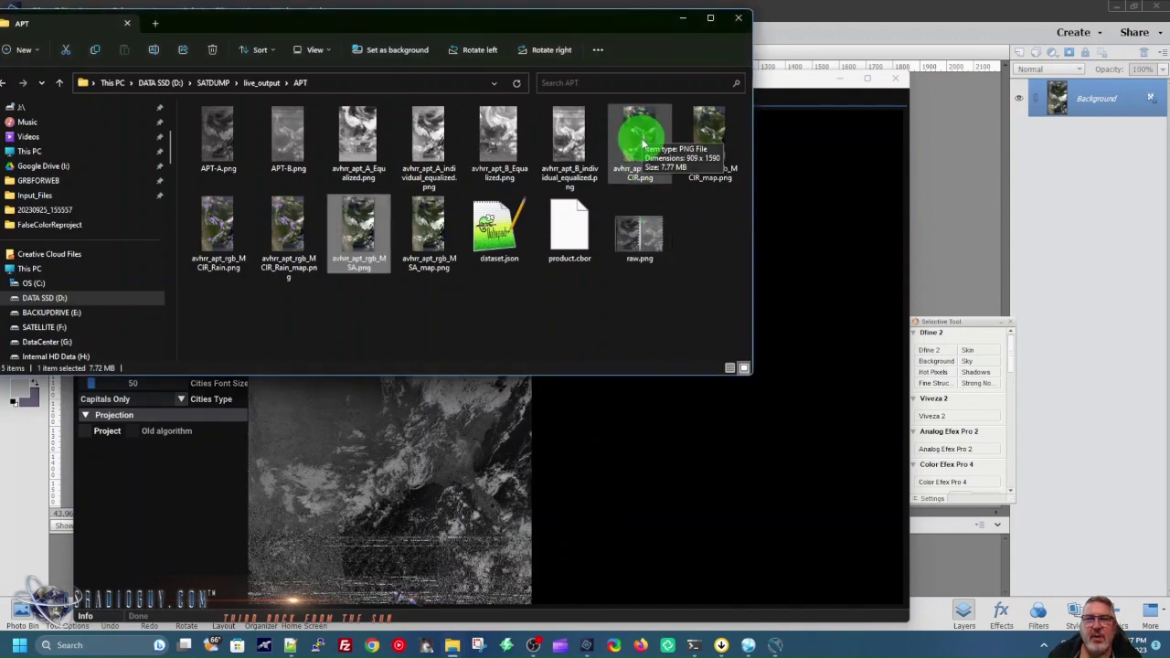
key("Return")
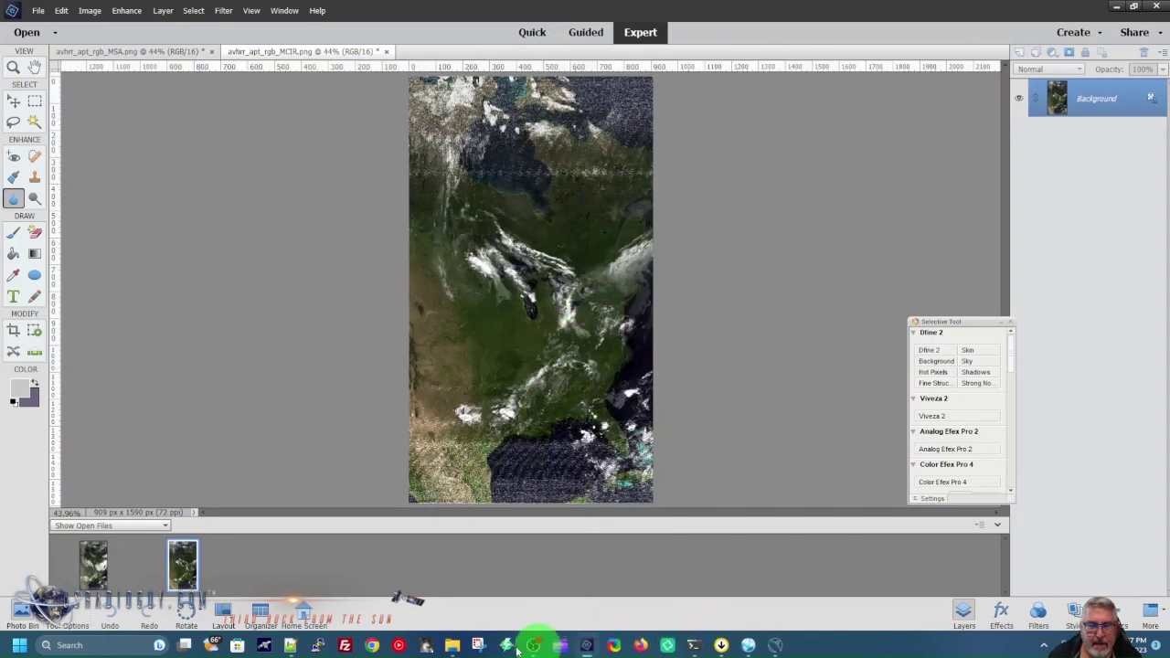
Step: Back in SatDump, apply the MSA RGB composite preset to the NOAA-19 APT image
mouse_move(721, 647)
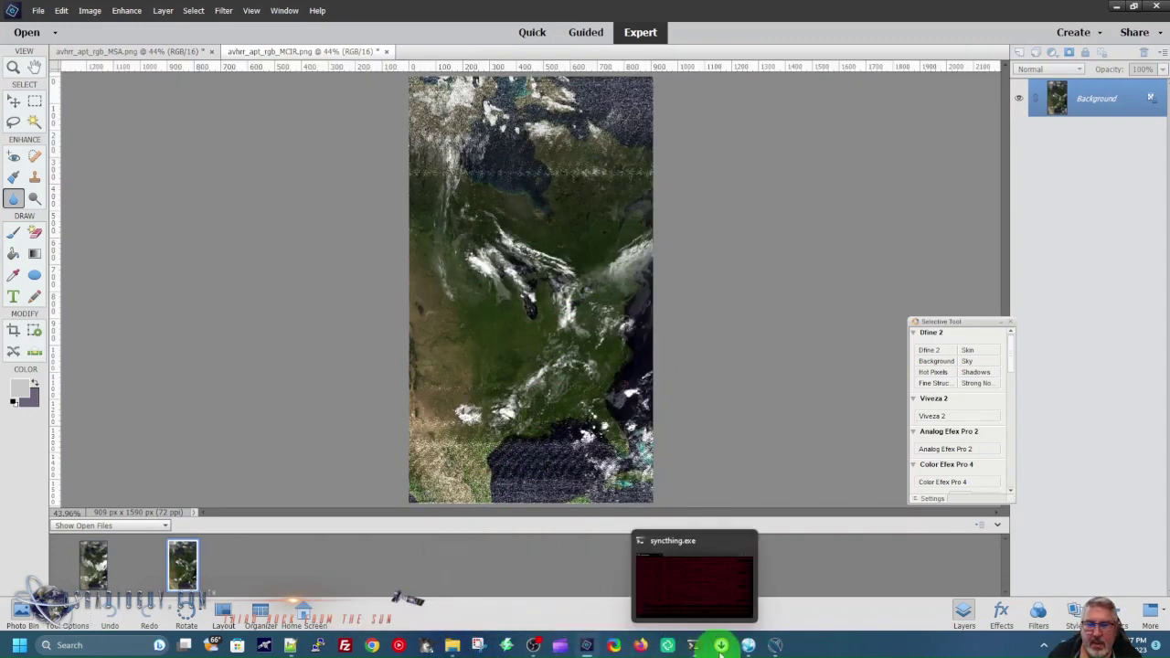
left_click(766, 647)
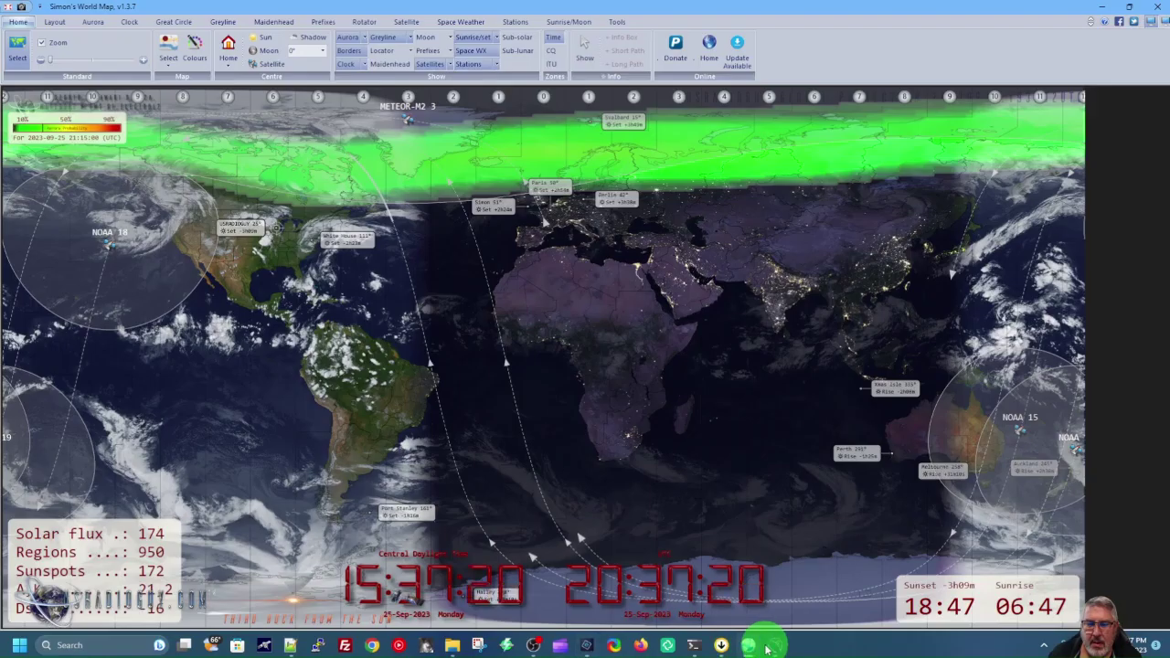
left_click(768, 647)
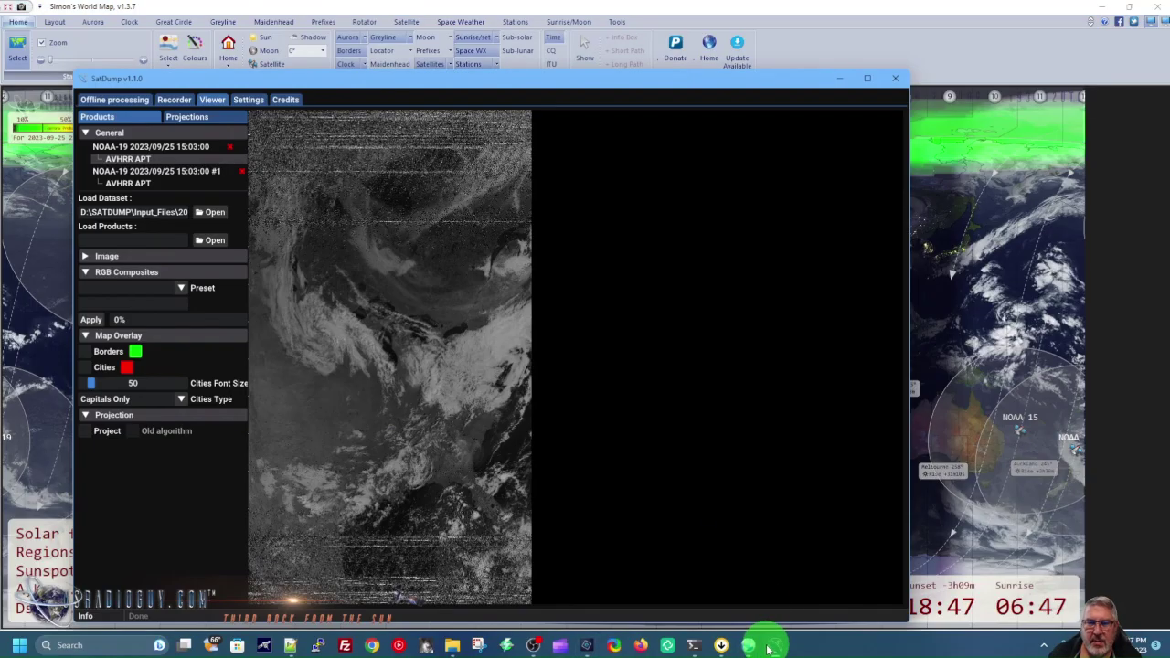
left_click(180, 289)
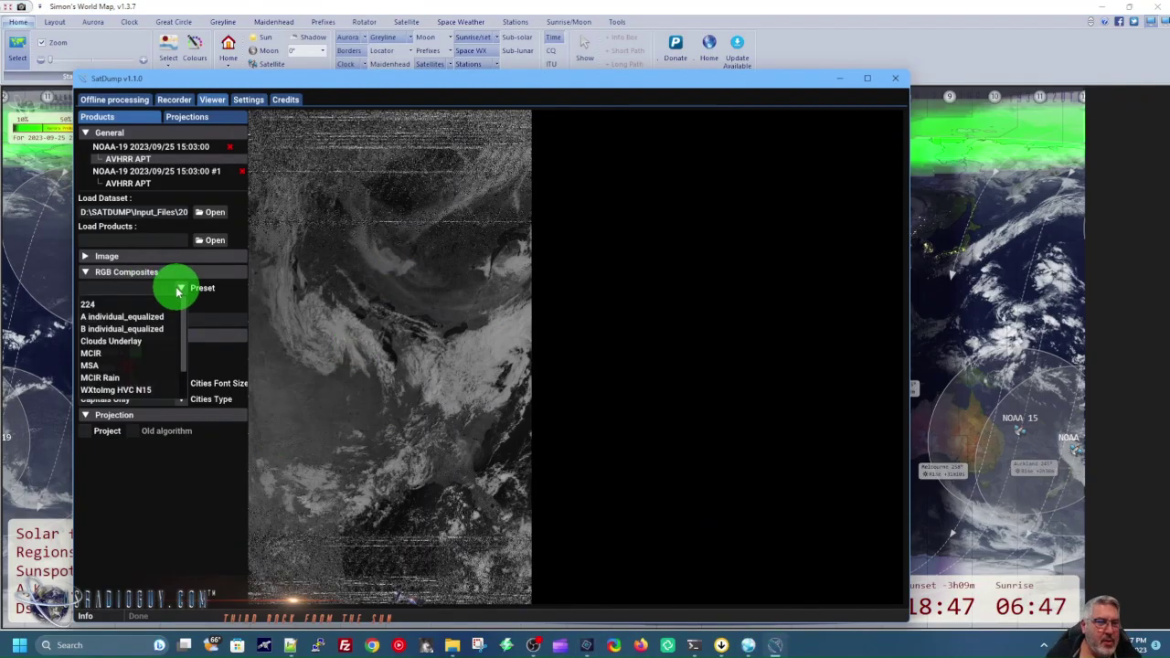
left_click(96, 365)
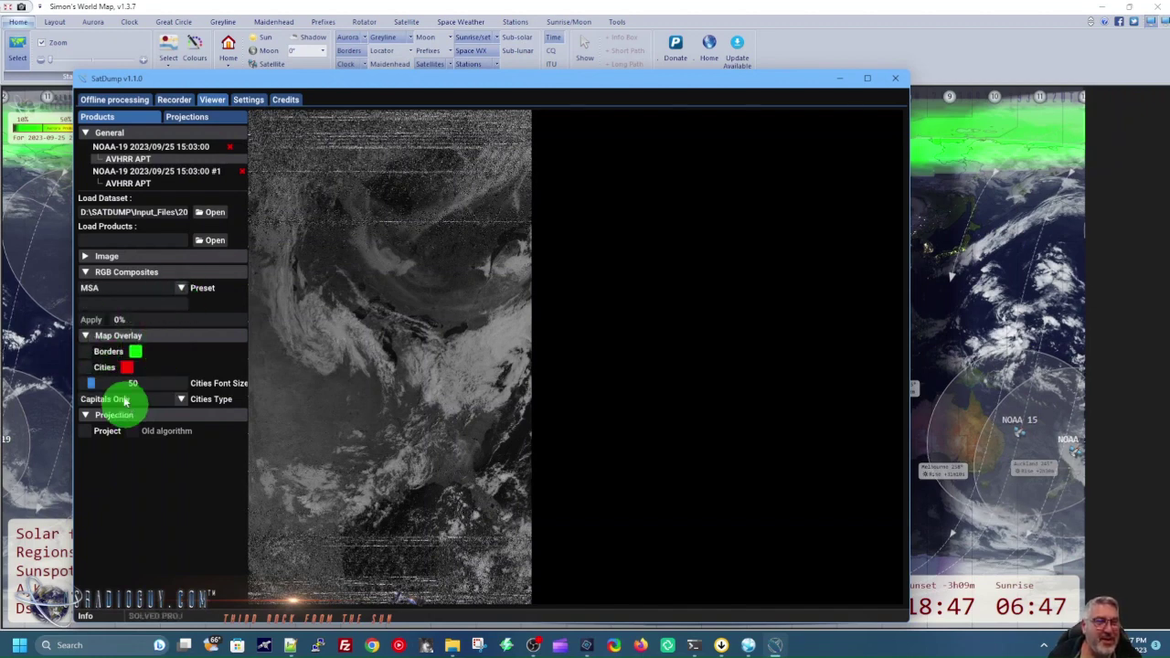
left_click(91, 319)
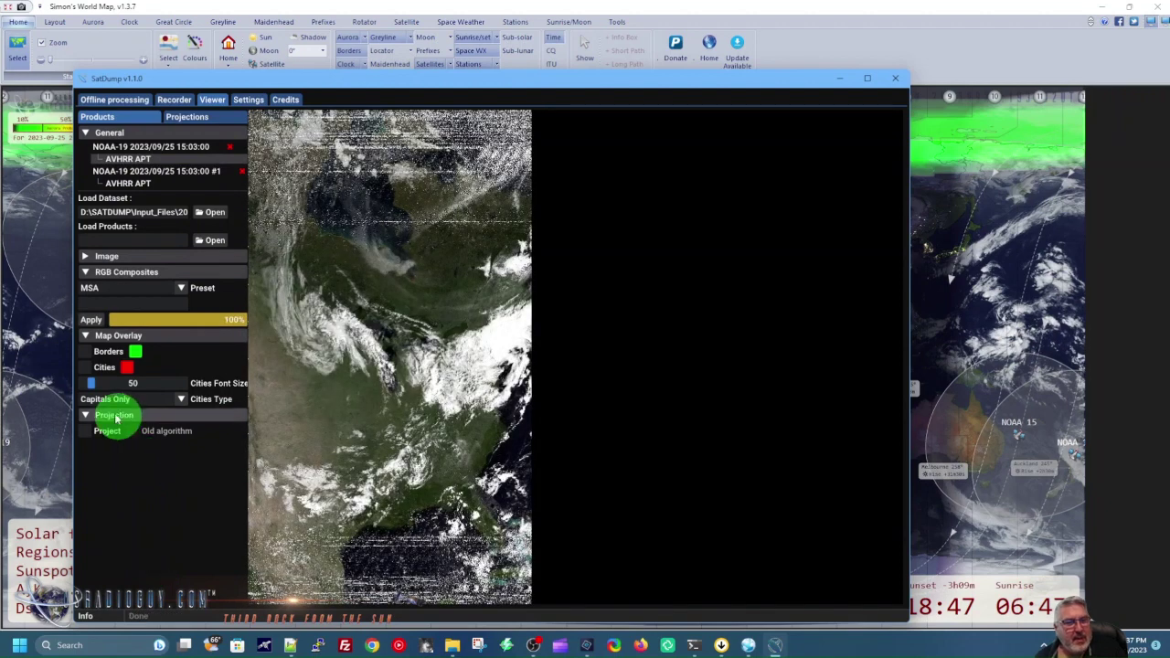
Step: Turn on the borders overlay and set its colour to red
left_click(89, 355)
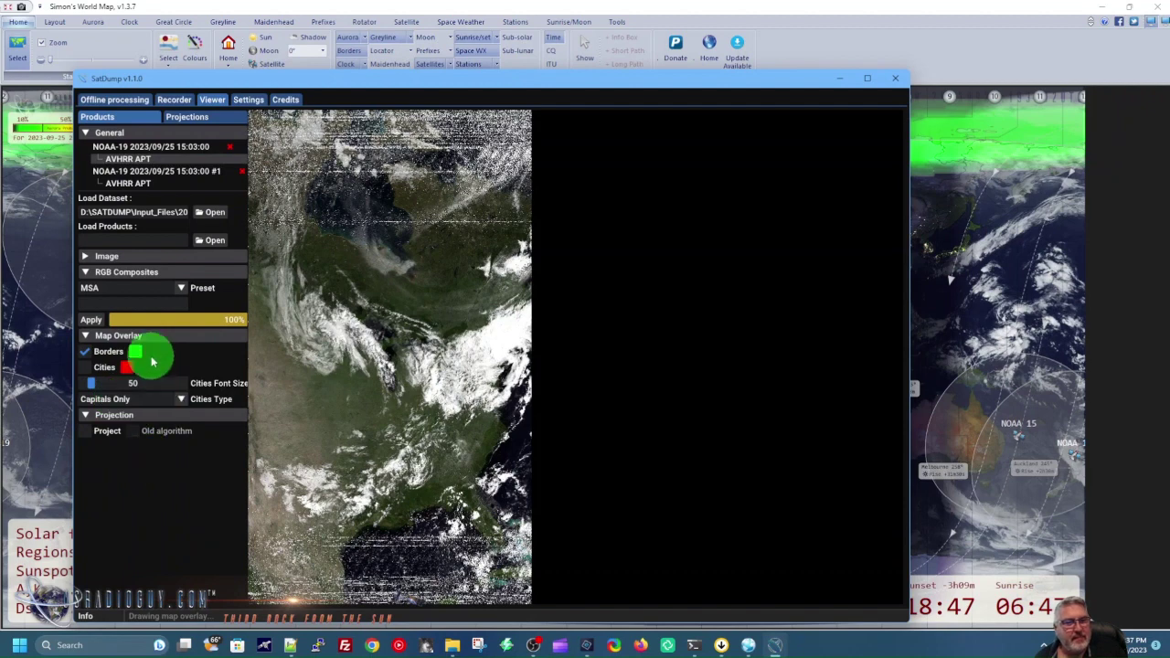
mouse_move(138, 355)
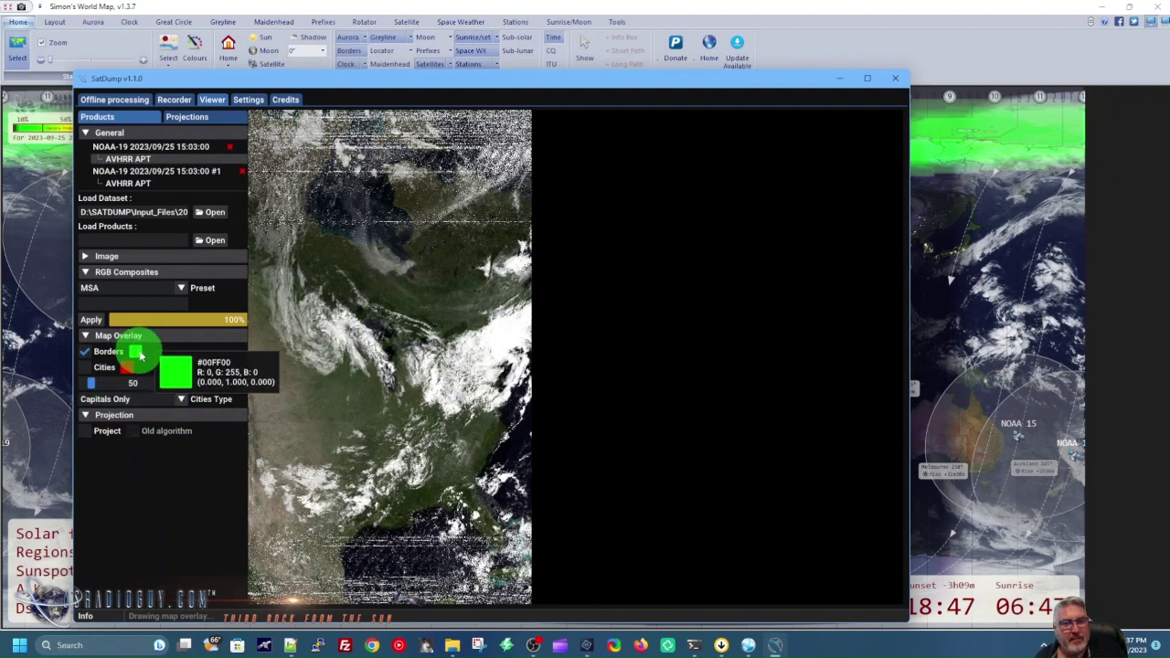
left_click(138, 354)
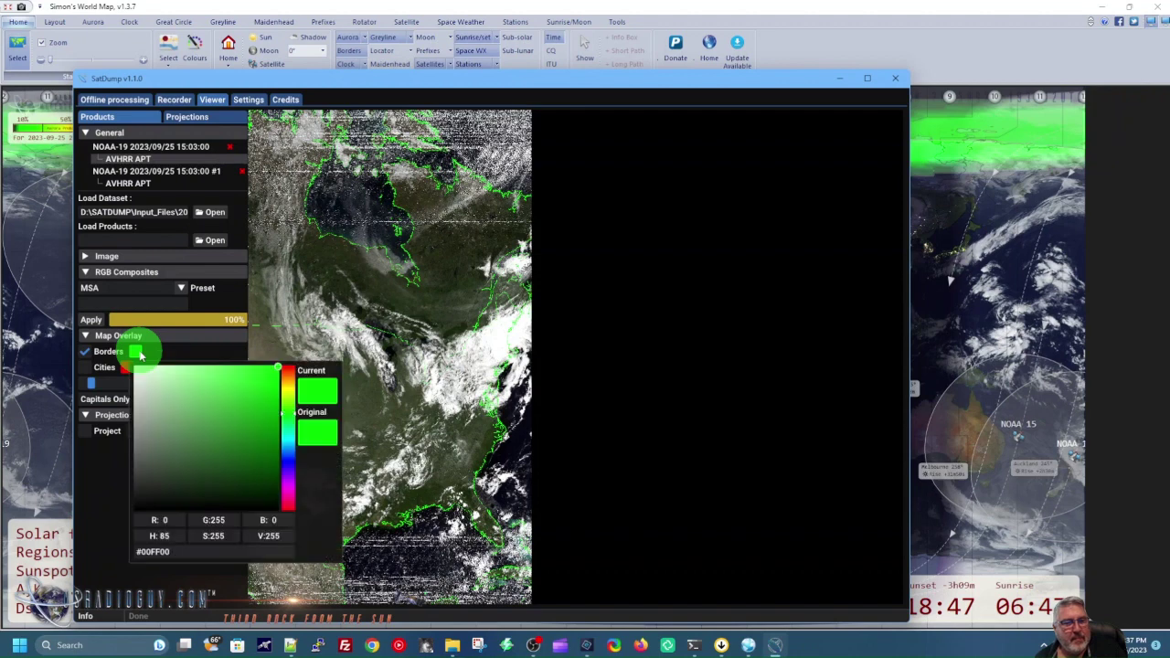
left_click(288, 370)
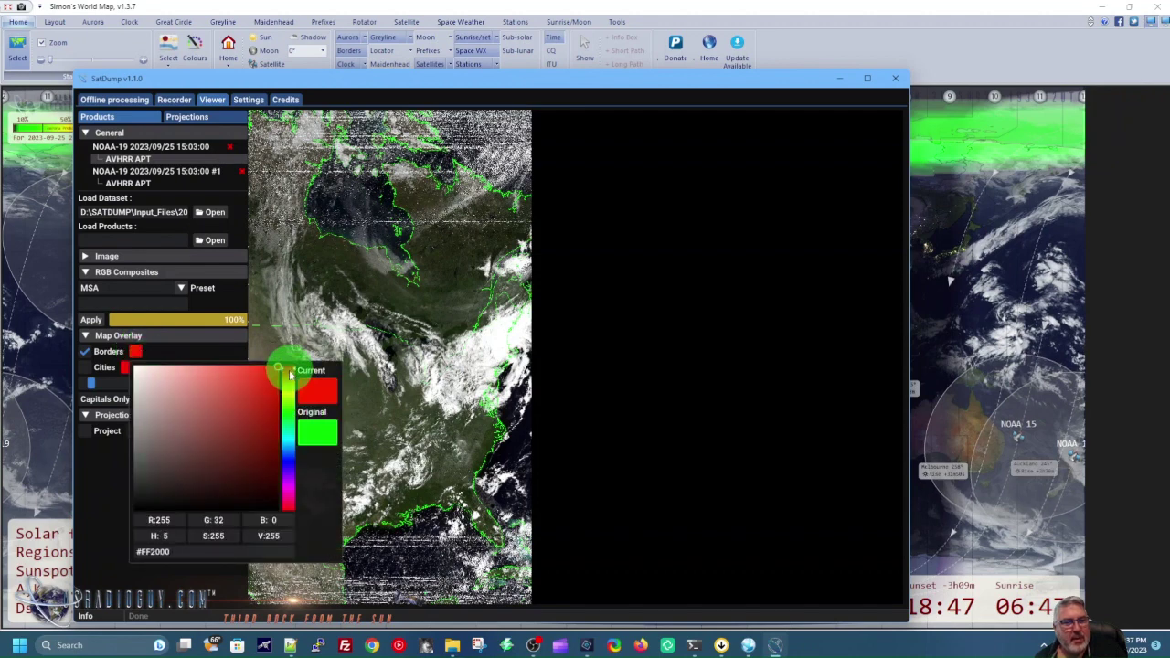
left_click(89, 351)
Step: Make city labels blue, show Capitals + Regional Capitals, and redraw the borders overlay
left_click(127, 368)
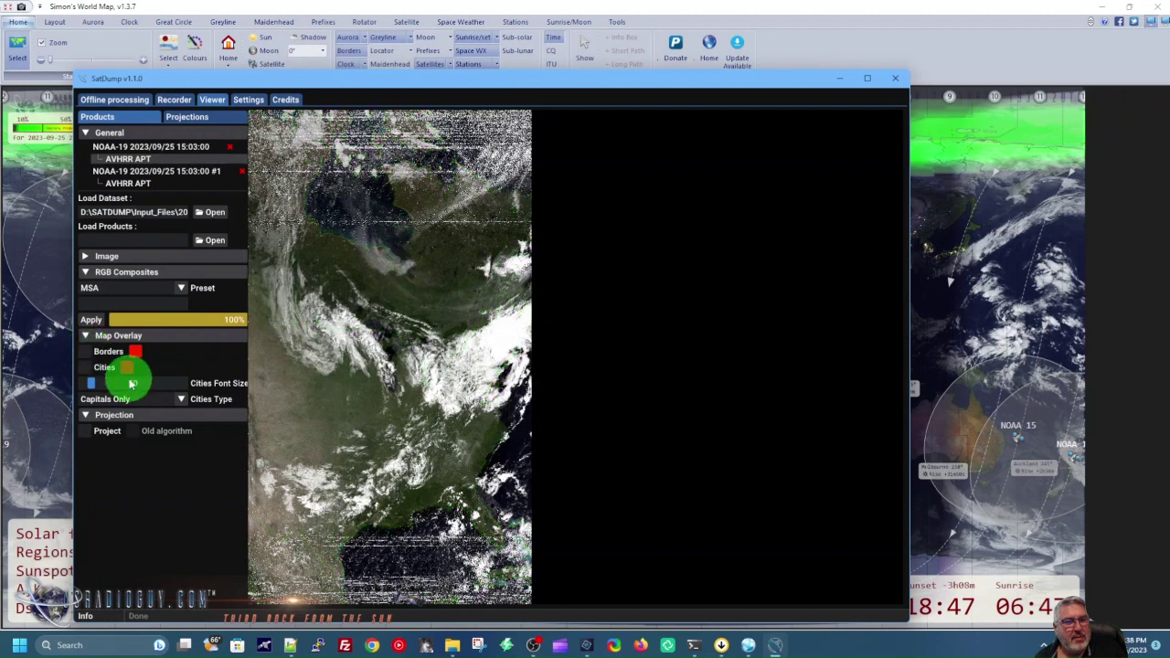
left_click(241, 479)
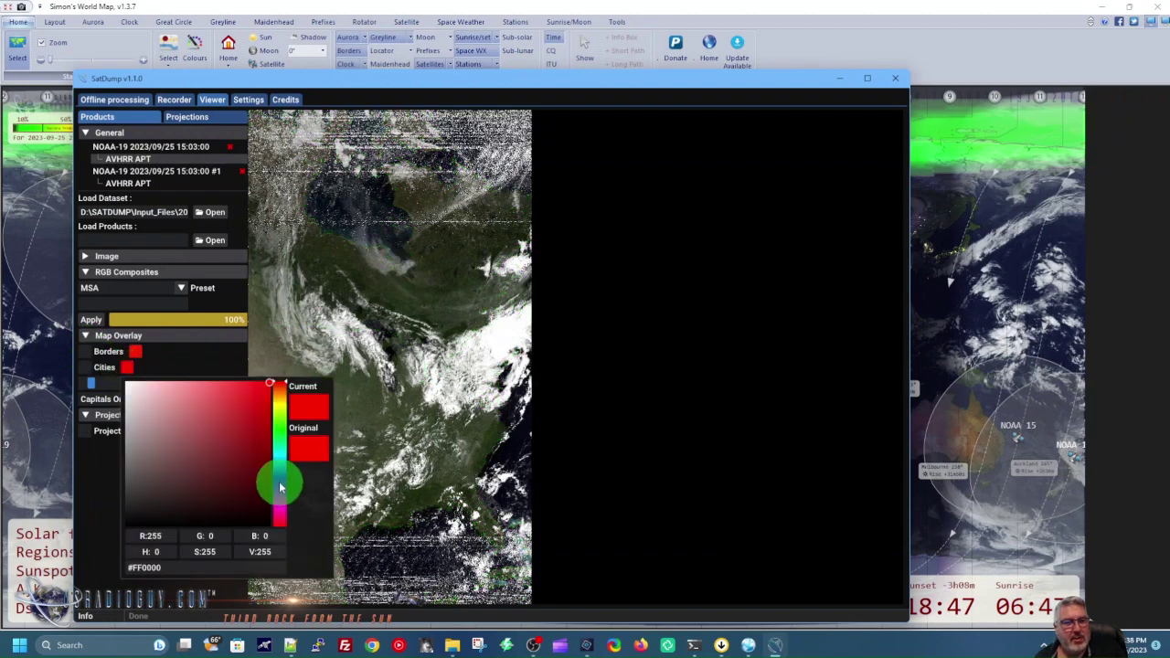
left_click(279, 480)
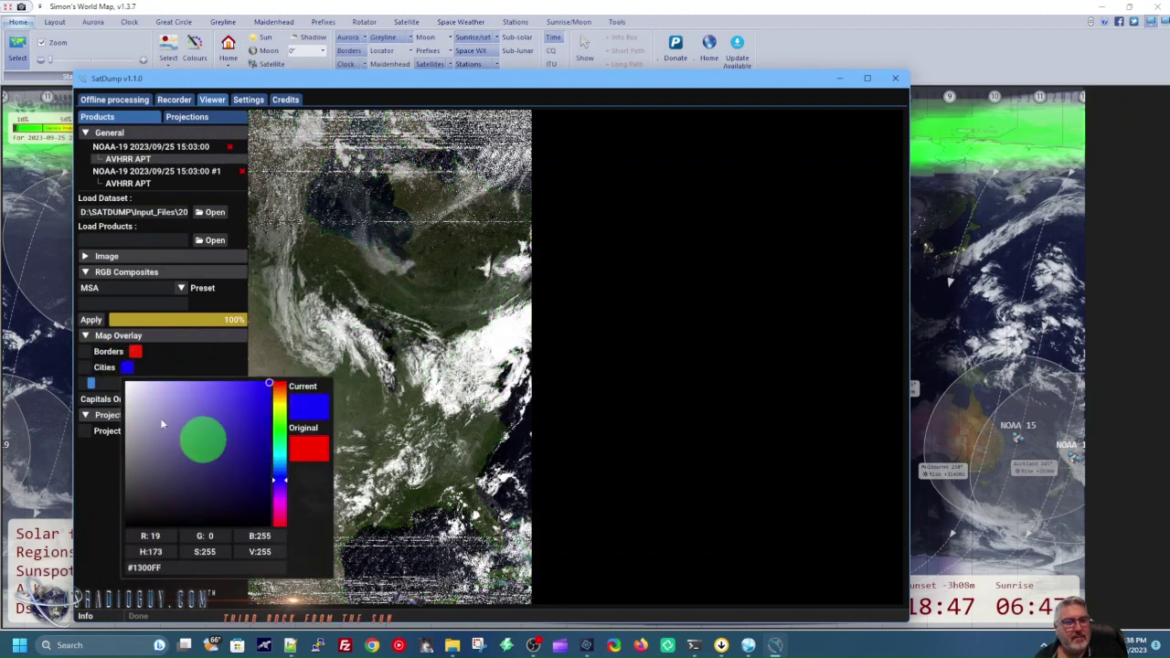
left_click(104, 498)
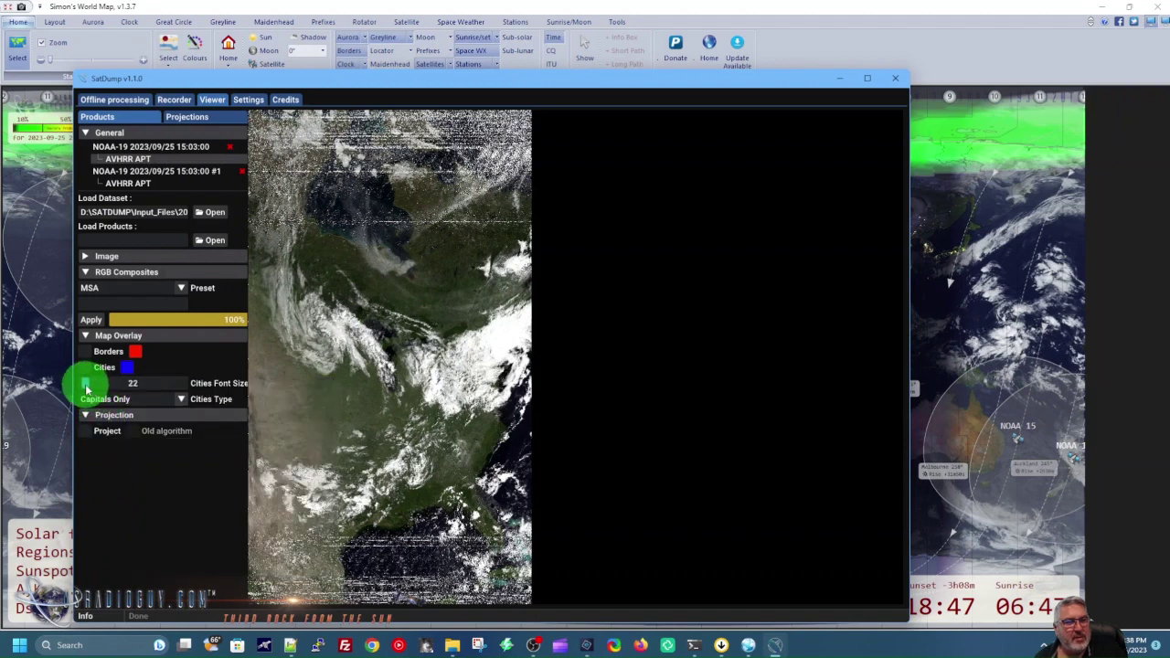
left_click(181, 399)
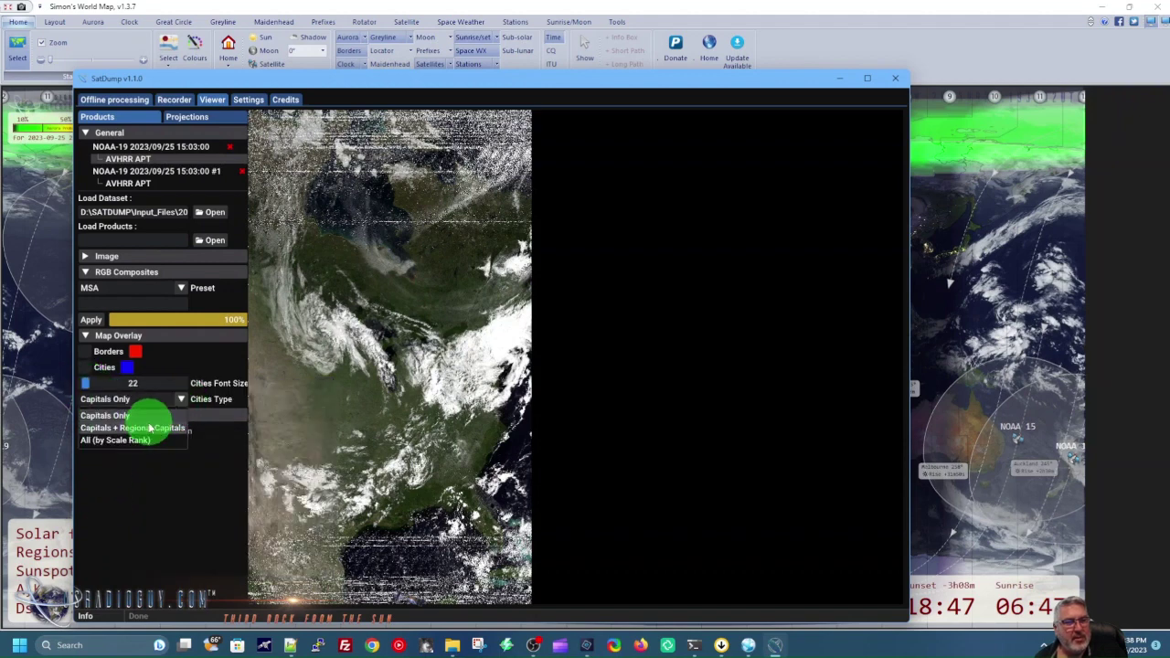
left_click(146, 428)
left_click(85, 351)
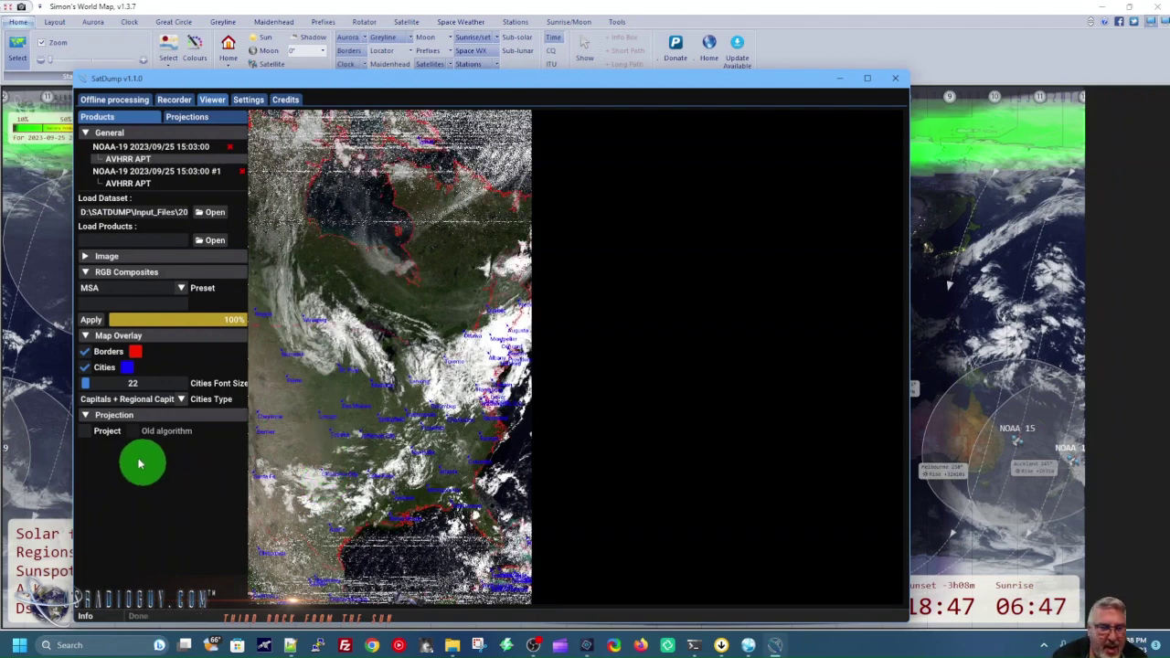
Step: Include the product in a Mercator projection, then regenerate it with Overlay instead of Blend mode
left_click(86, 435)
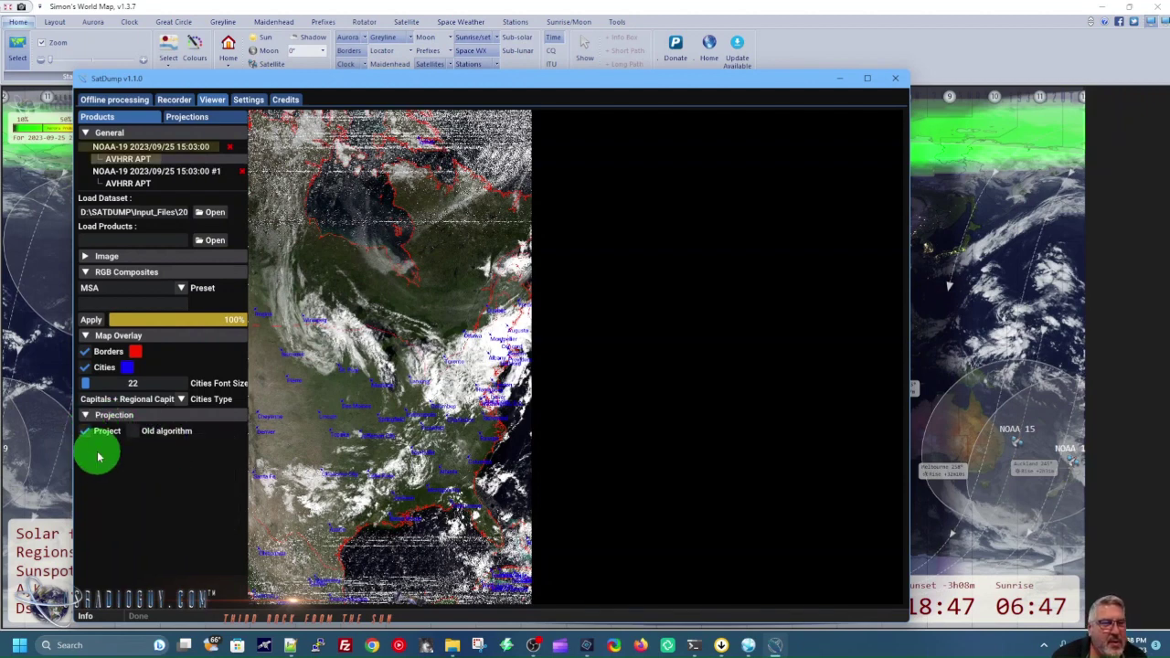
left_click(210, 119)
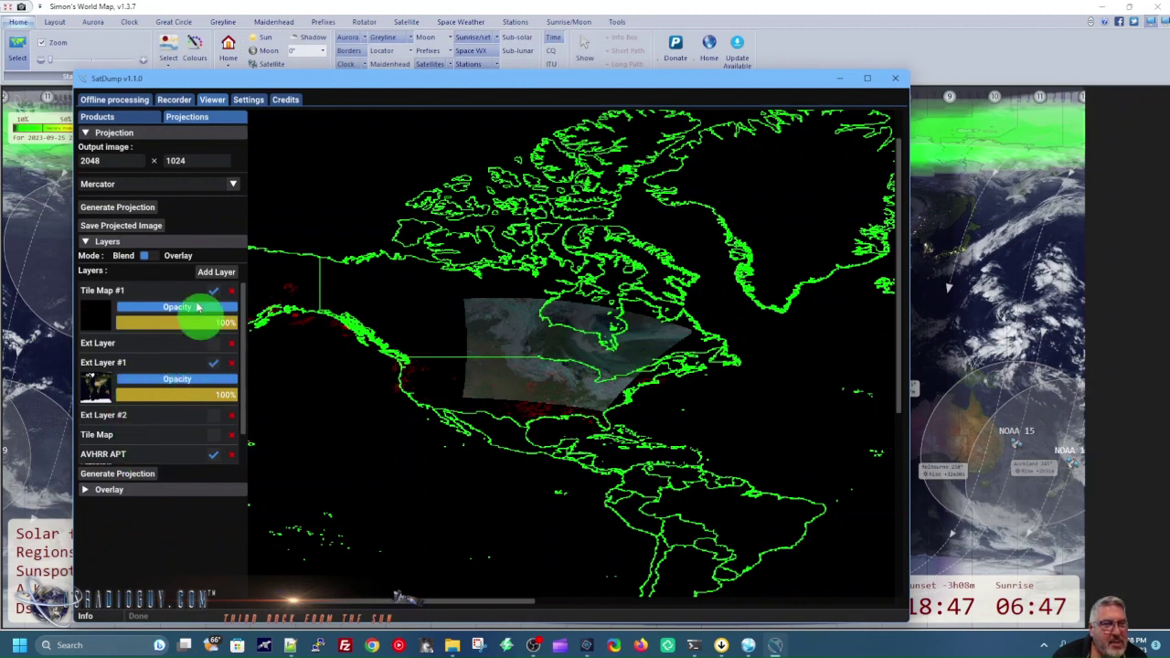
left_click(130, 214)
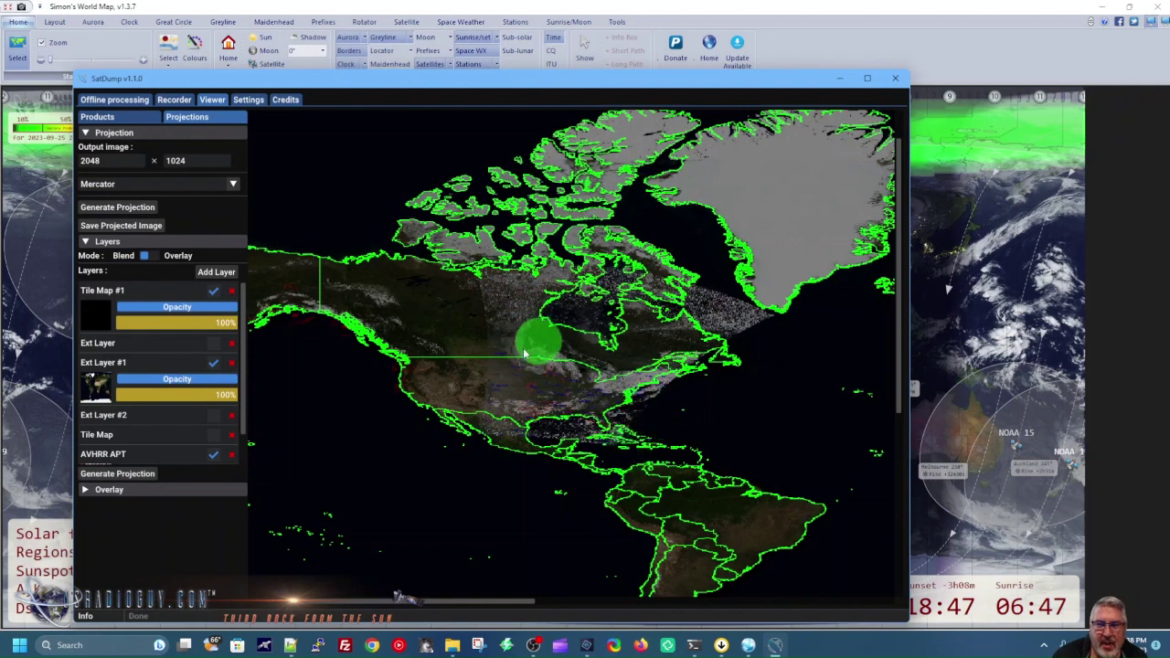
left_click(151, 255)
left_click(119, 205)
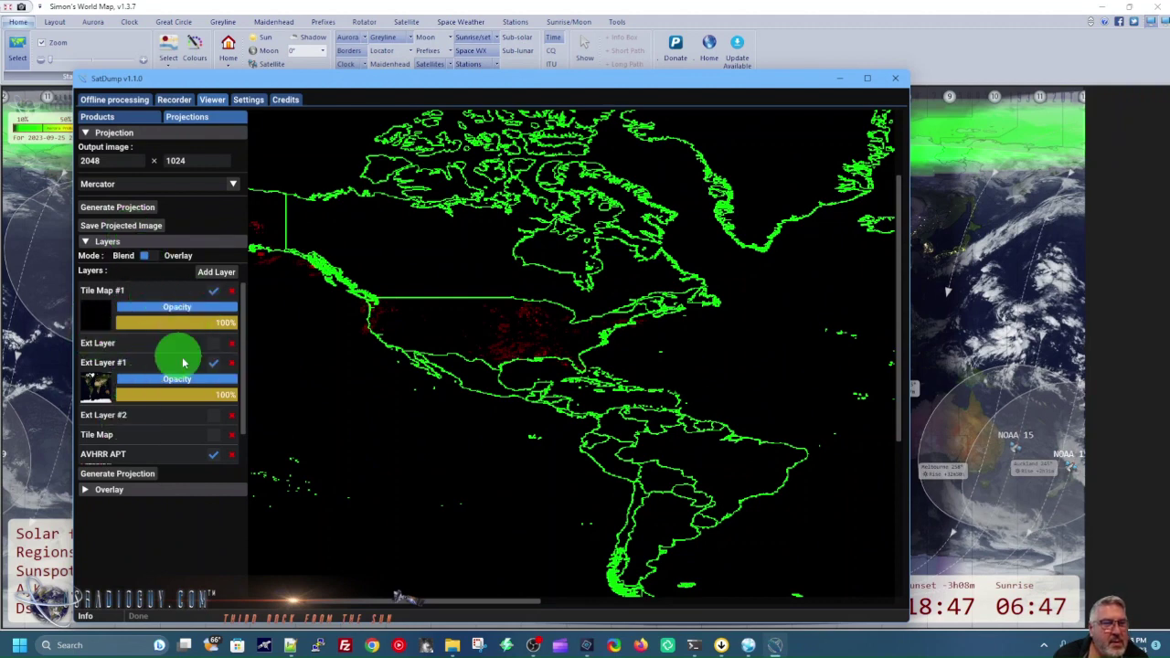
left_click(112, 210)
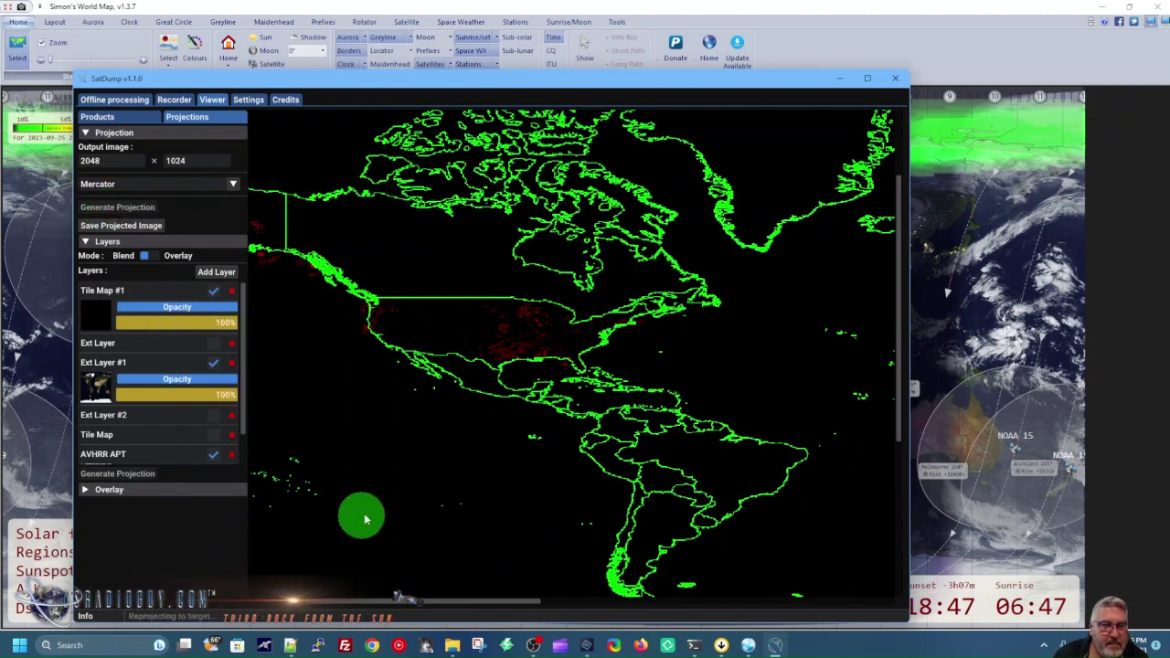
Step: Generate an Equirectangular projection, hide Tile Map #1, and move AVHRR APT to the top layer
left_click(119, 184)
left_click(109, 202)
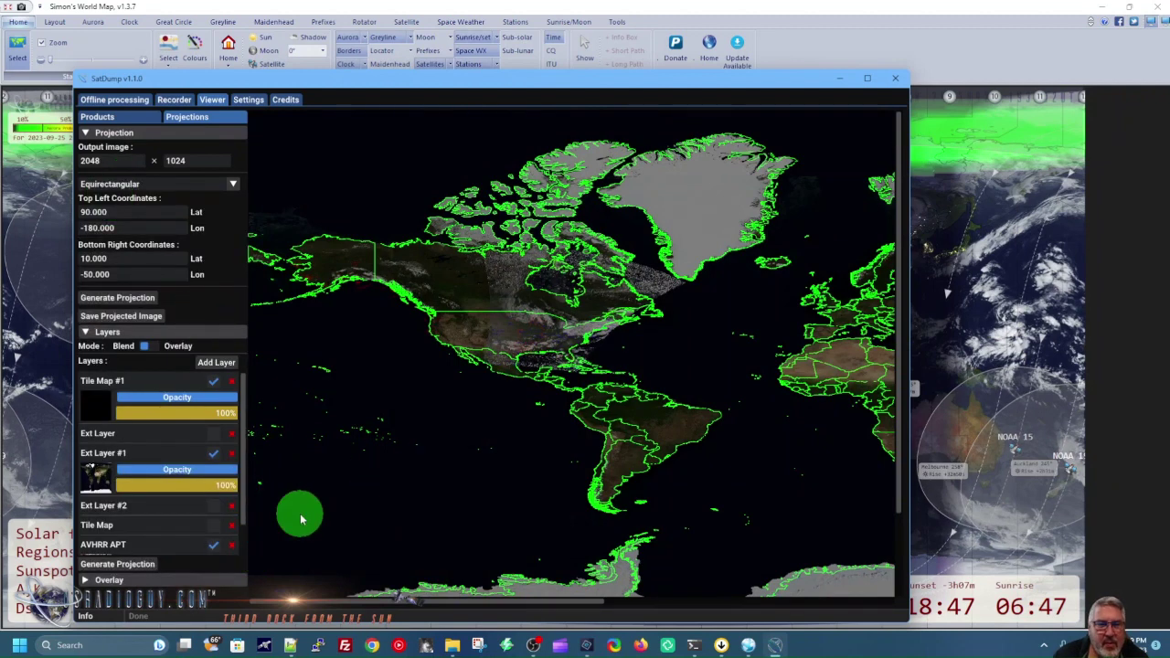
left_click(98, 299)
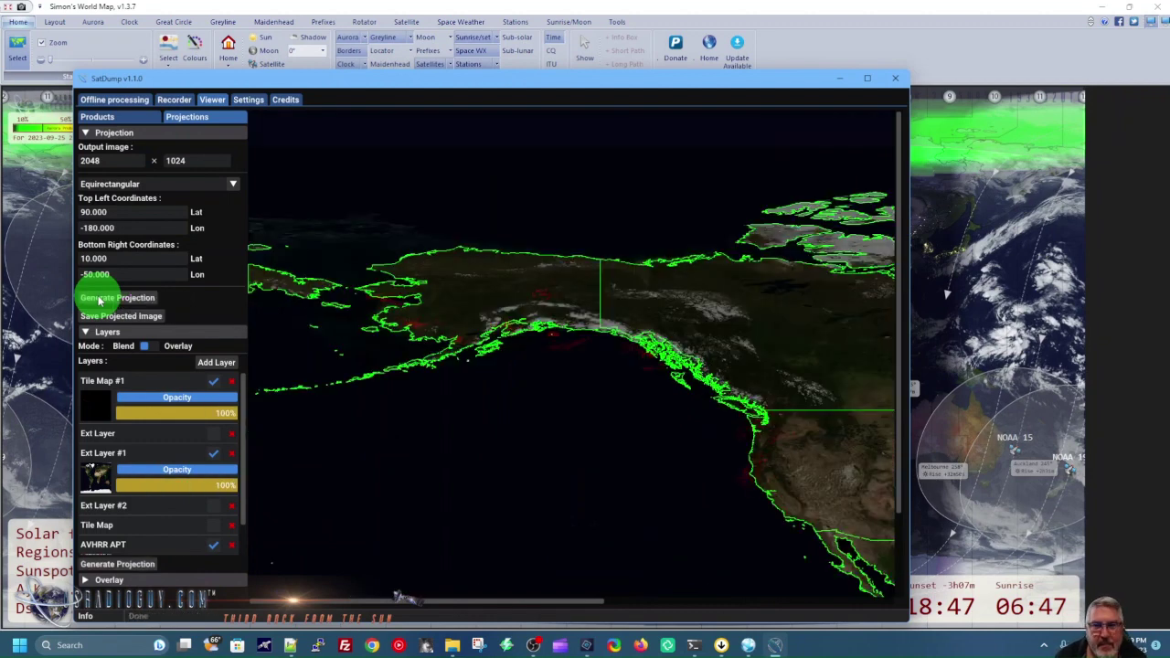
left_click_drag(374, 605, 631, 606)
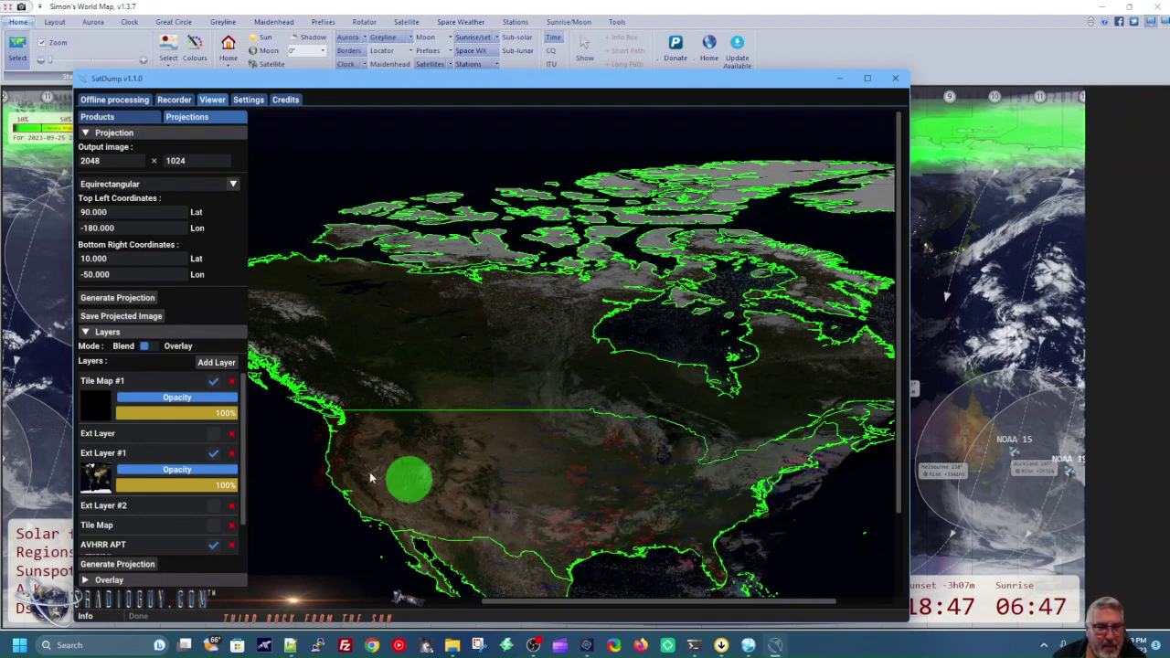
left_click(214, 382)
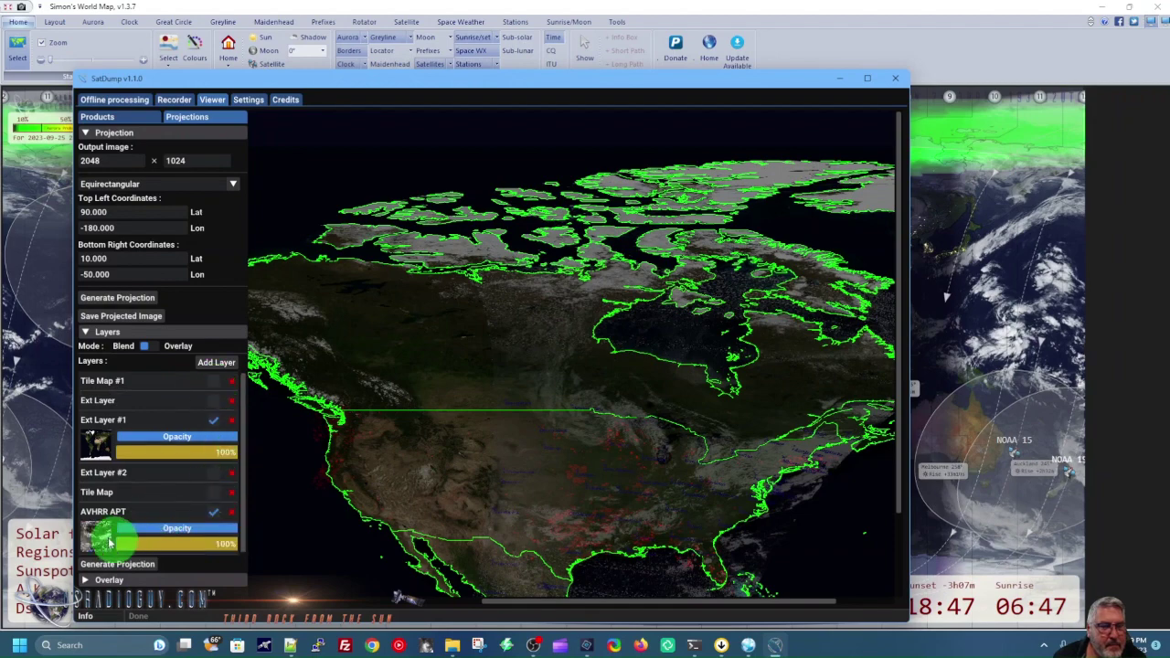
mouse_move(96, 540)
left_mouse_down()
mouse_move(117, 353)
mouse_move(106, 378)
left_mouse_up()
Step: Rebuild the equirectangular projection, showing NOAA-19 clouds over North America under green borders
left_click(117, 298)
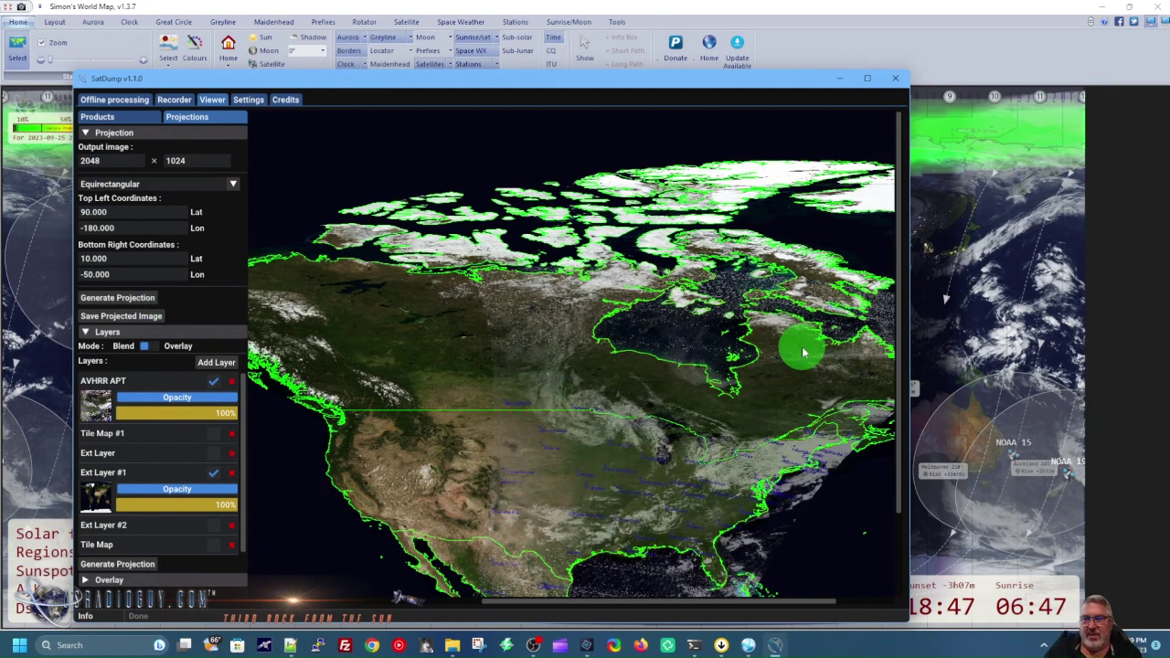
left_click_drag(900, 289, 902, 360)
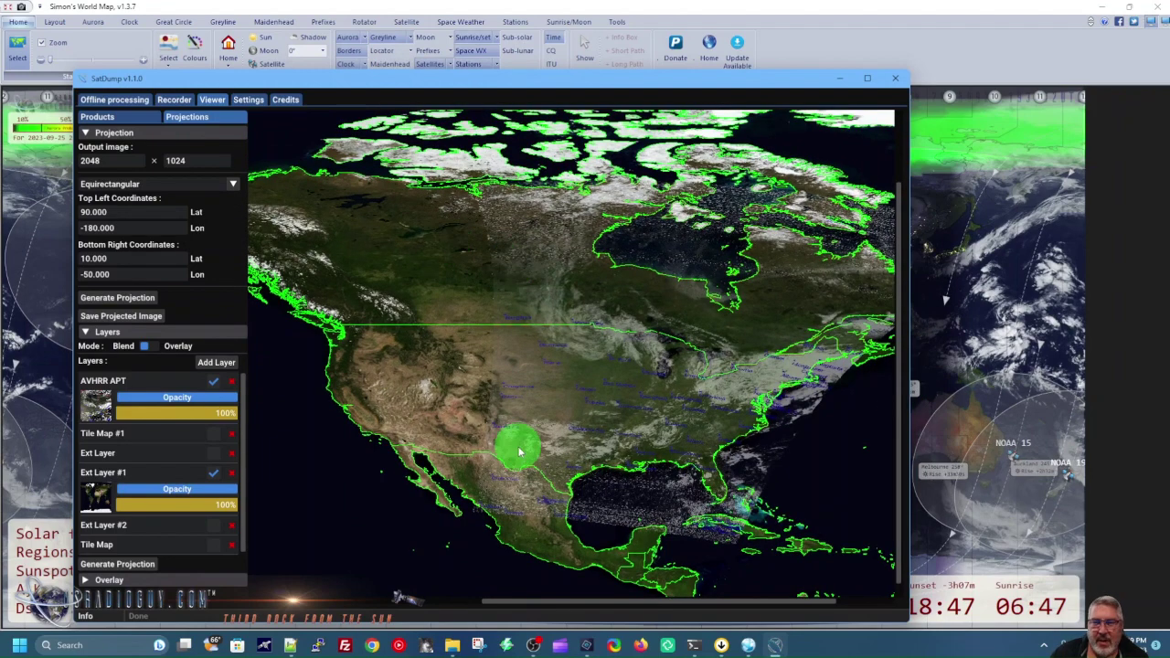